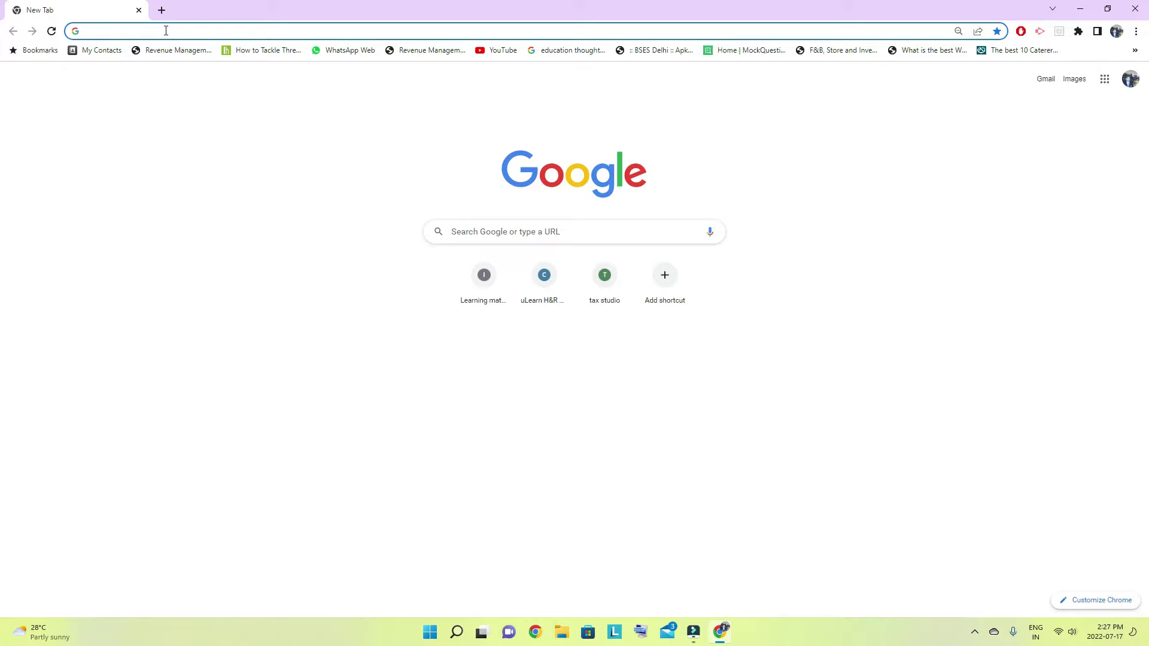
Step: Run a Google search for 'CANADA PASSPORT'
type("CANA")
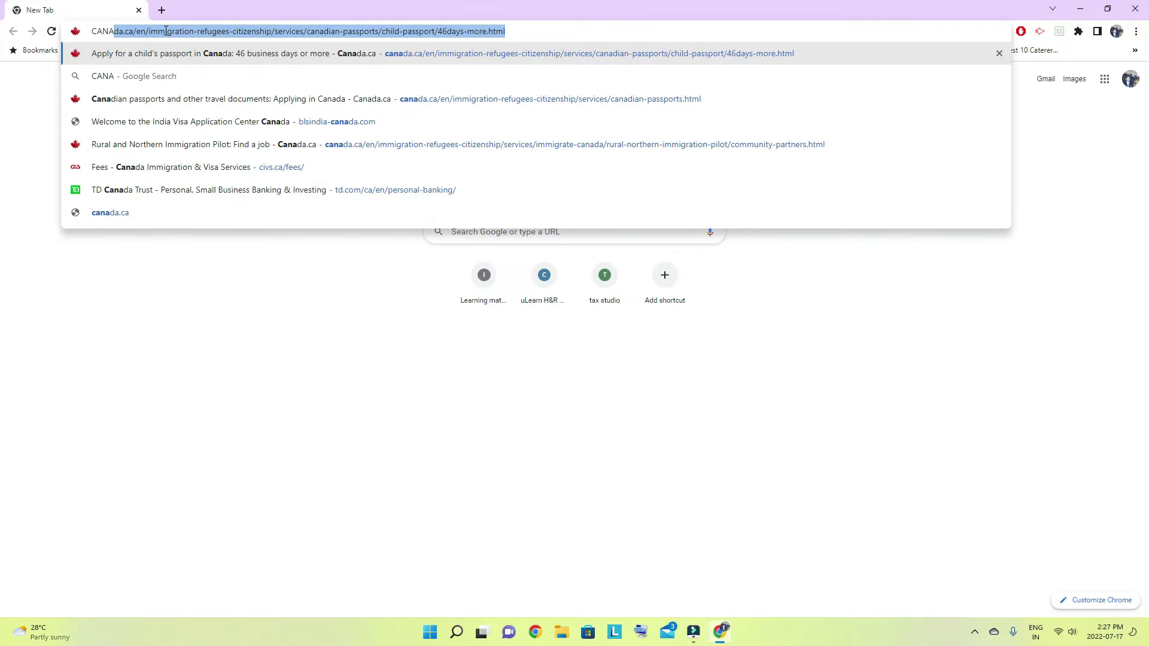
type("DA PASSPORT")
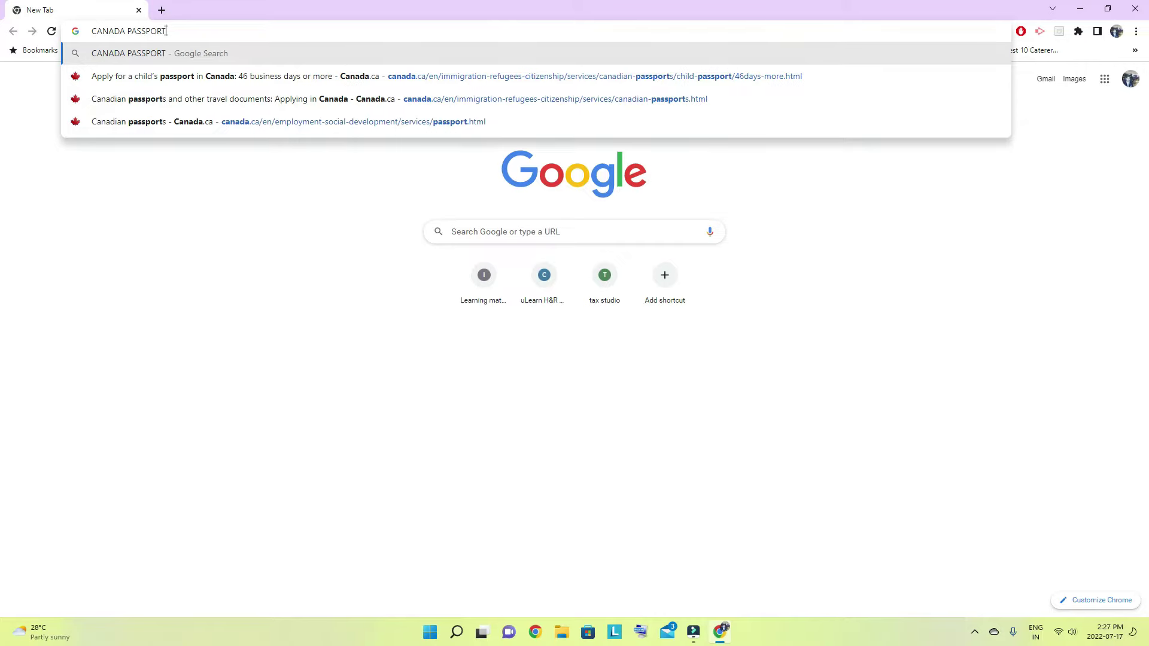
key("Return")
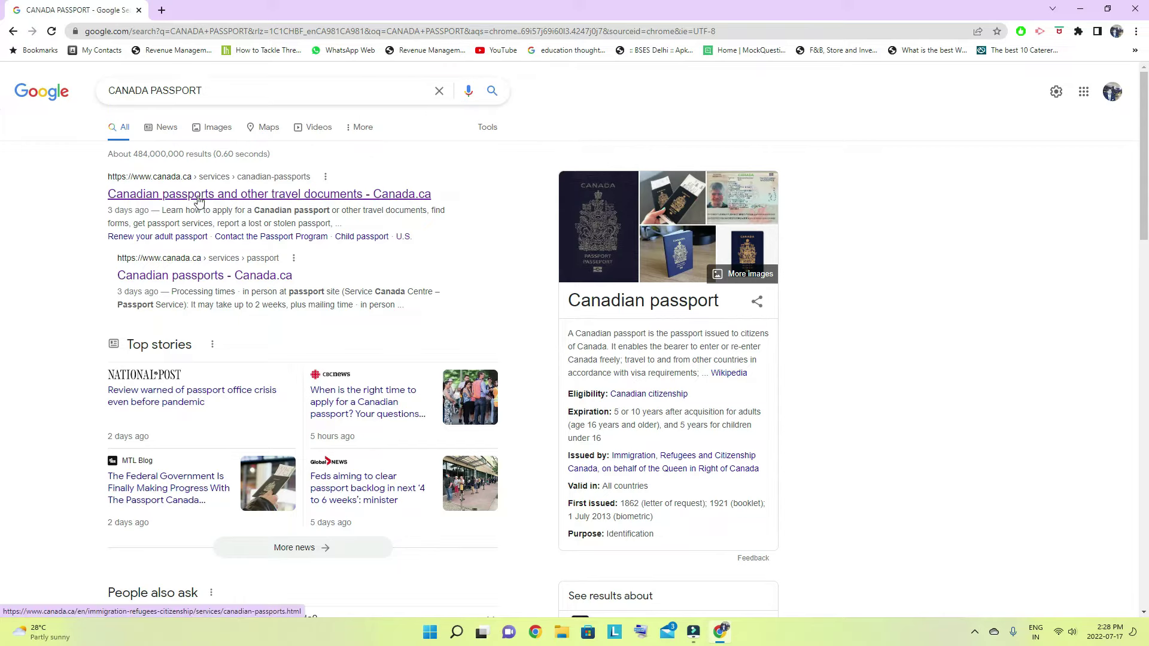
Step: Go from the Canada.ca passports page to the child's passport page for 46+ business days
left_click(199, 200)
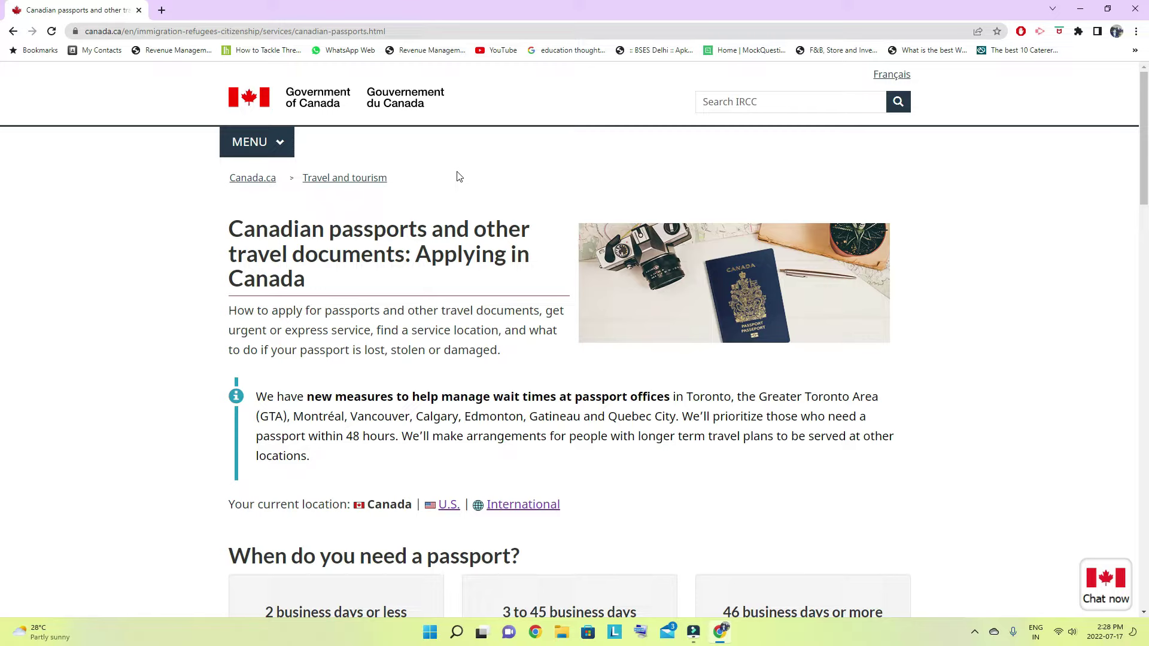
scroll(470, 178, "down", 4)
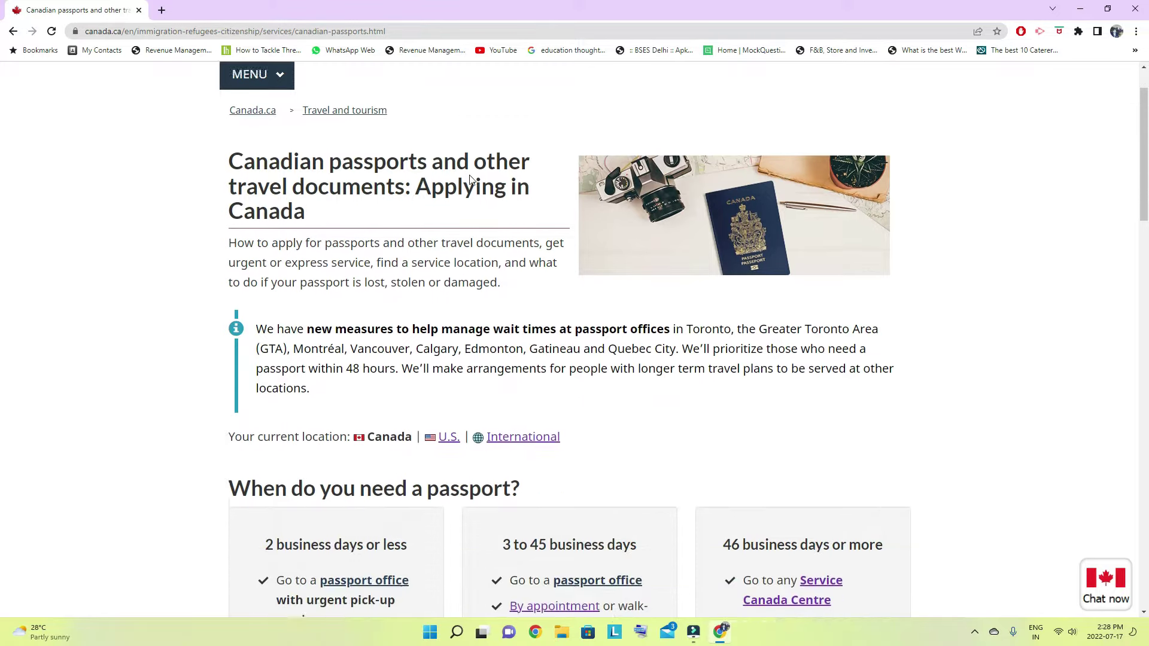
scroll(470, 178, "down", 2)
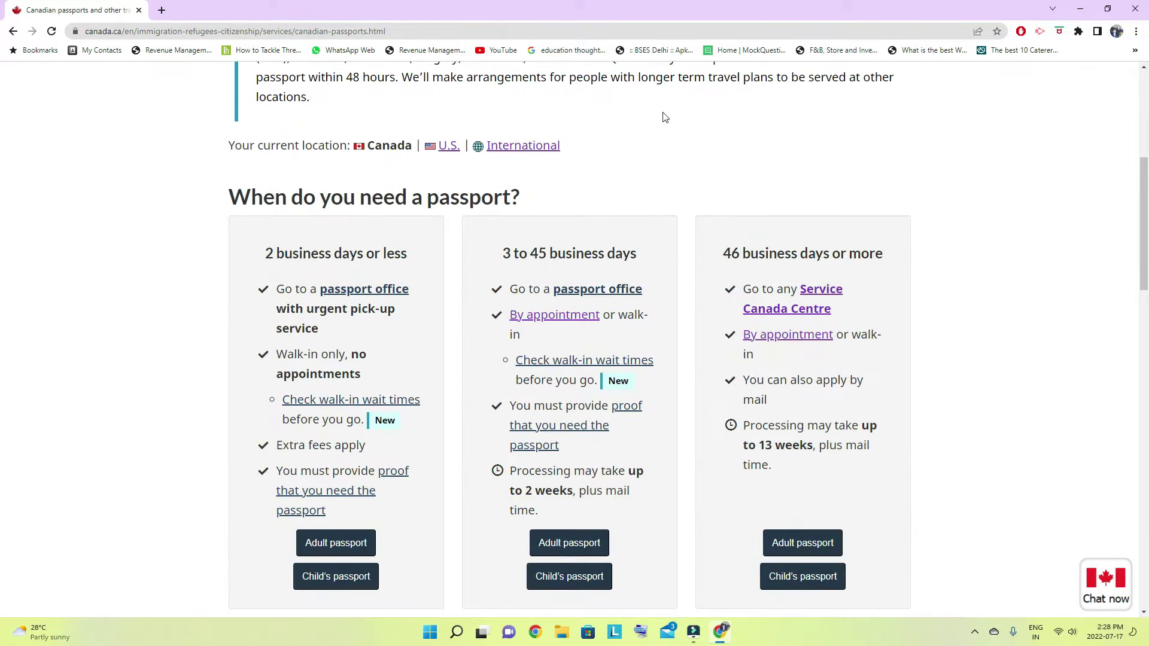
scroll(664, 118, "down", 1)
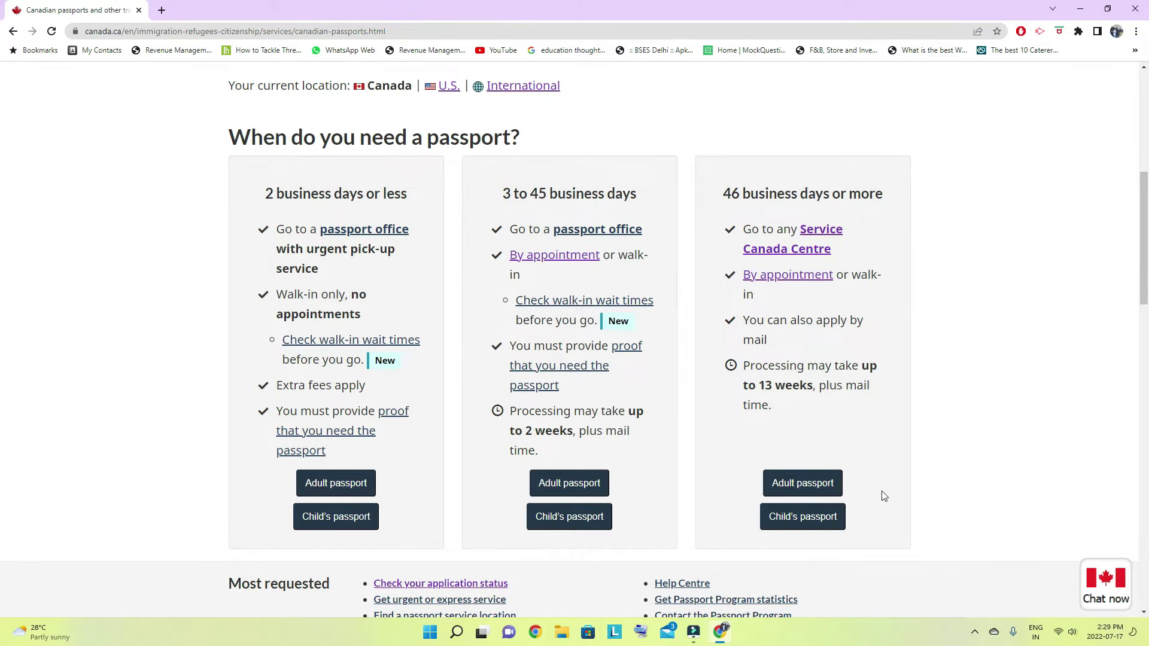
scroll(884, 496, "down", 2)
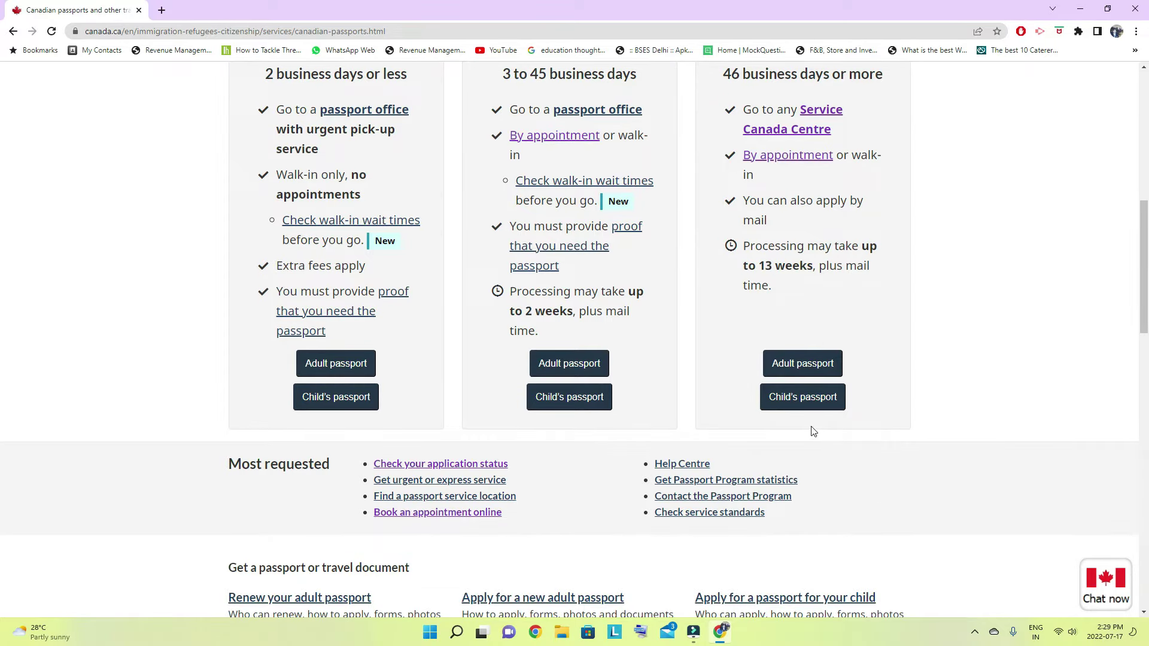
left_click(800, 398)
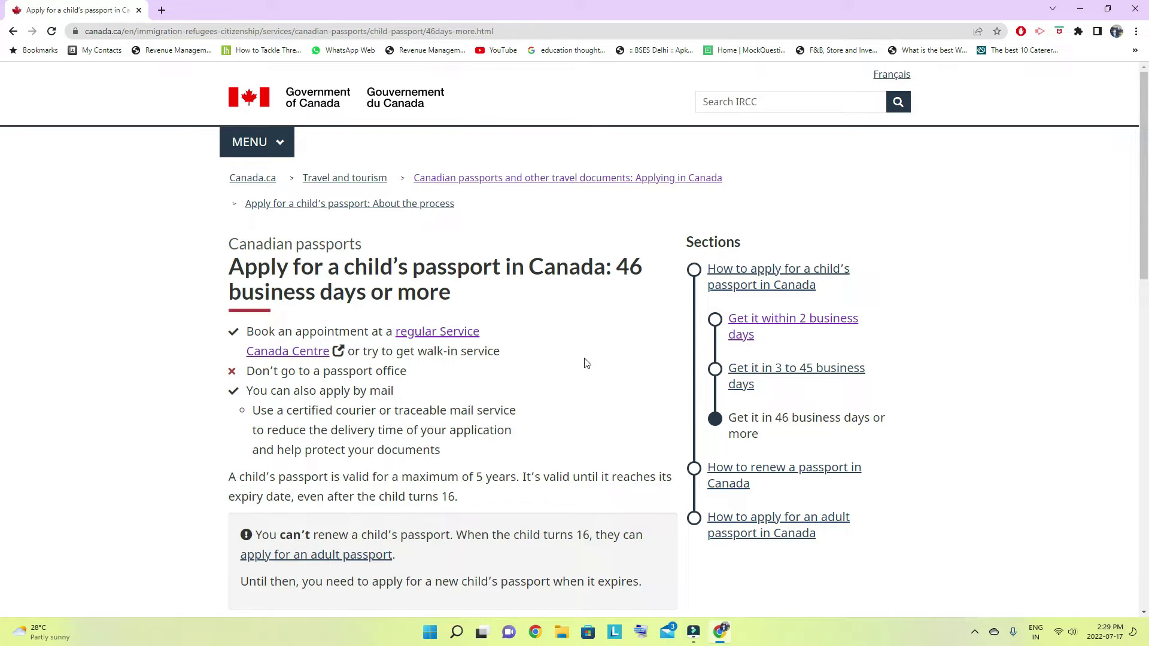
scroll(586, 363, "down", 3)
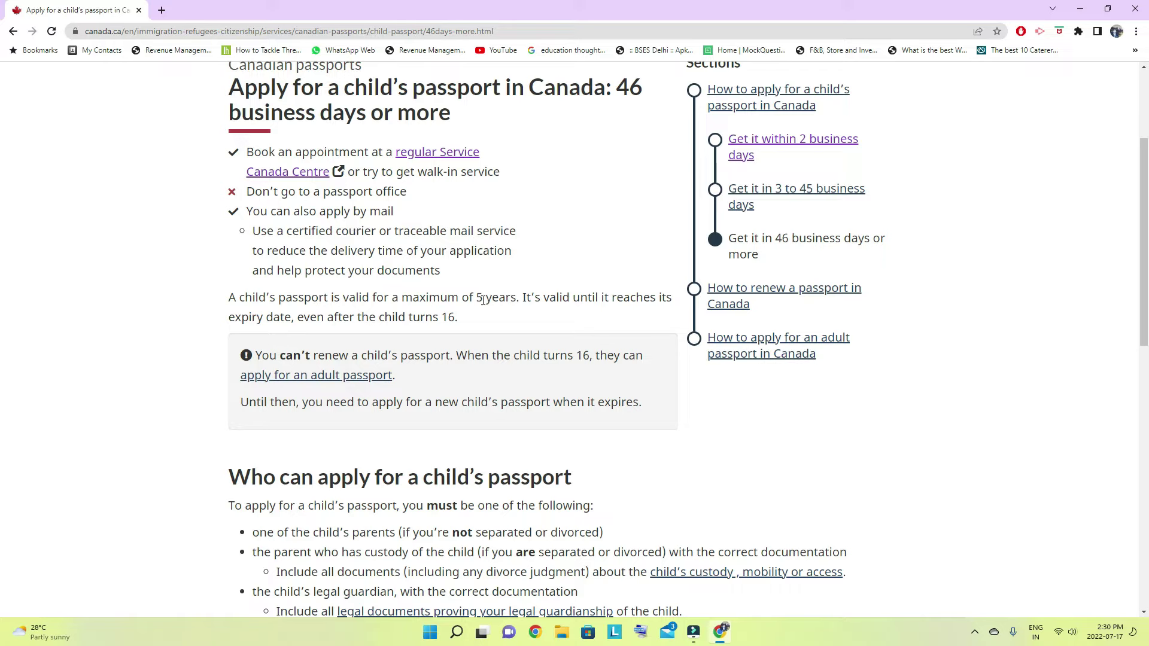
scroll(483, 300, "down", 1)
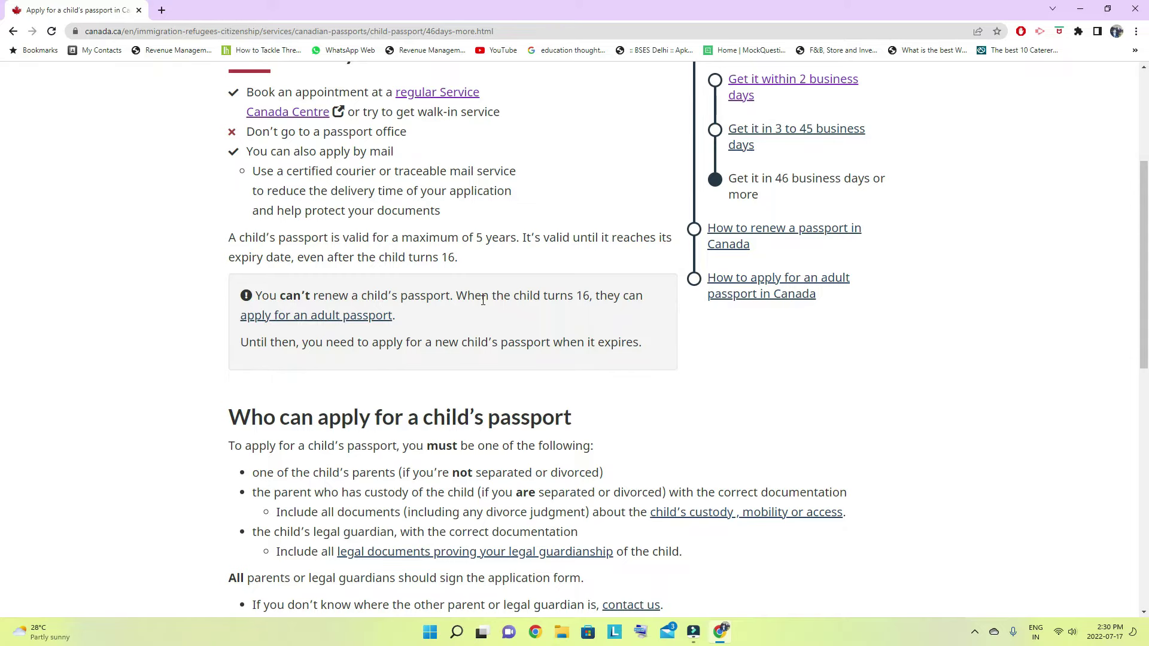
scroll(483, 300, "down", 5)
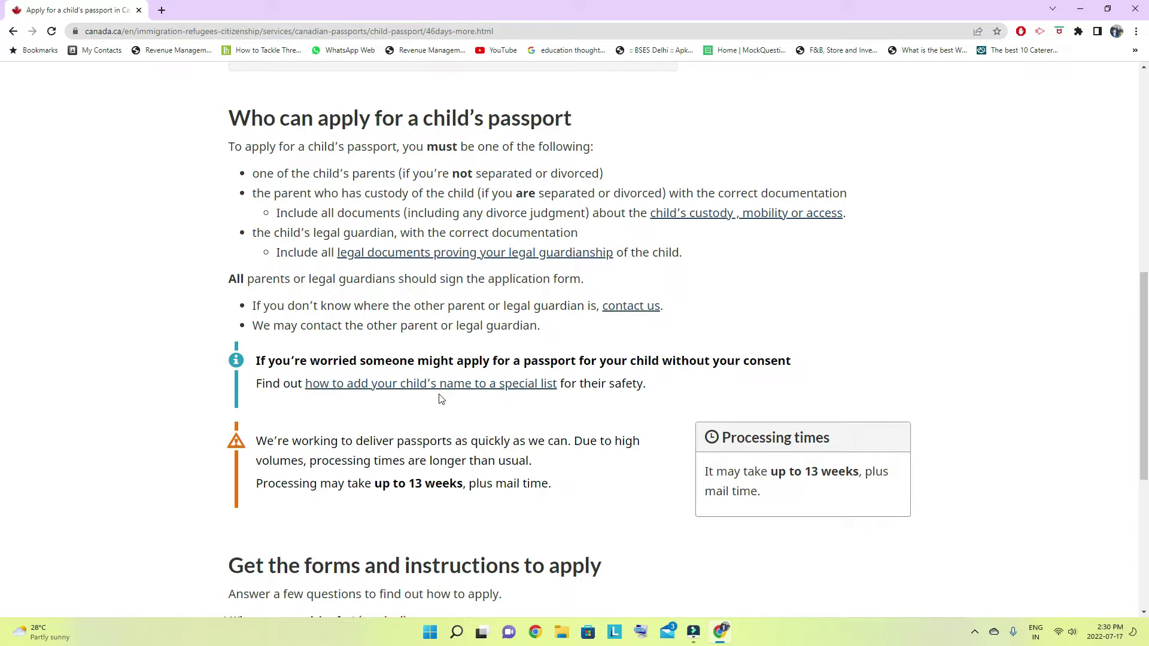
scroll(441, 400, "down", 2)
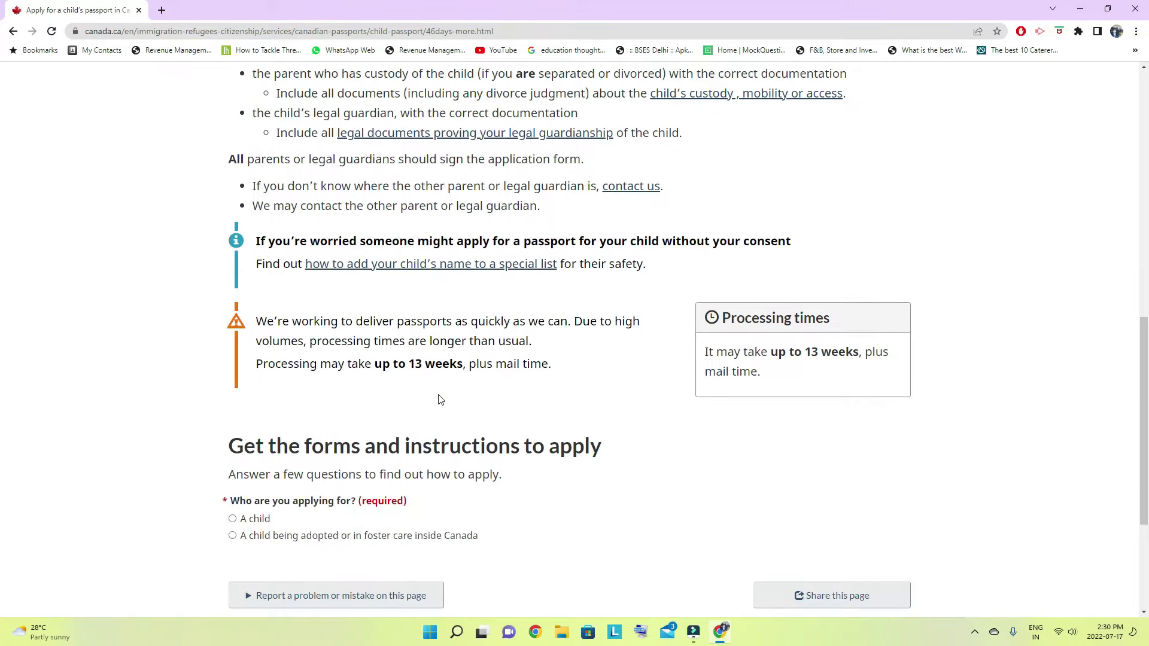
scroll(441, 400, "down", 1)
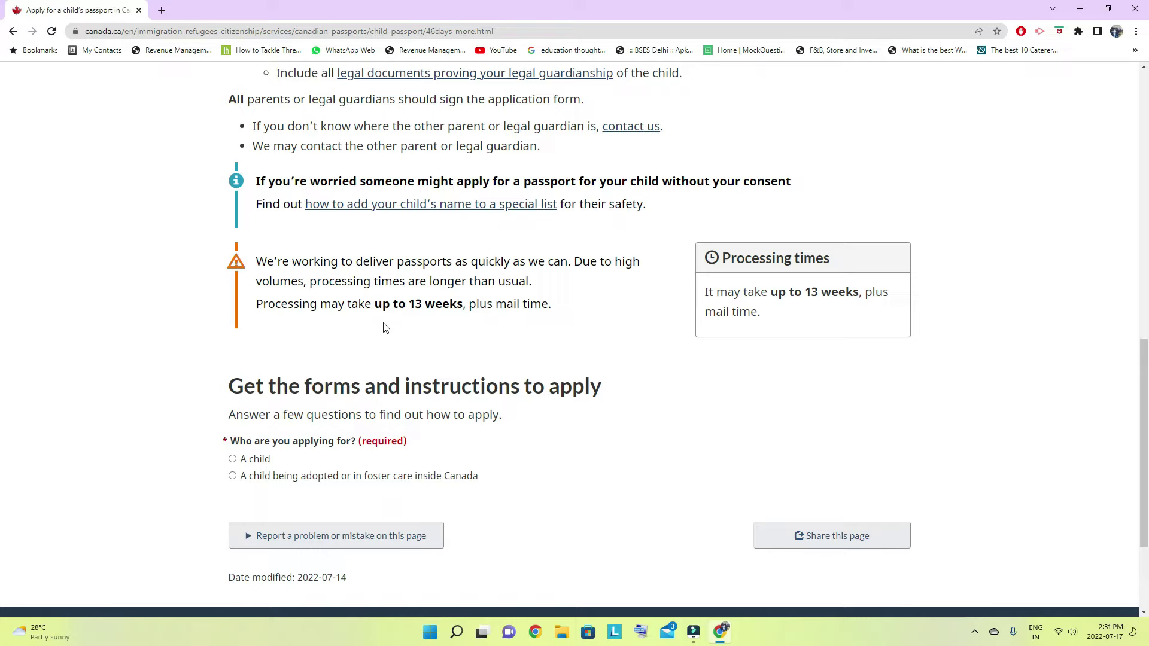
scroll(385, 327, "down", 2)
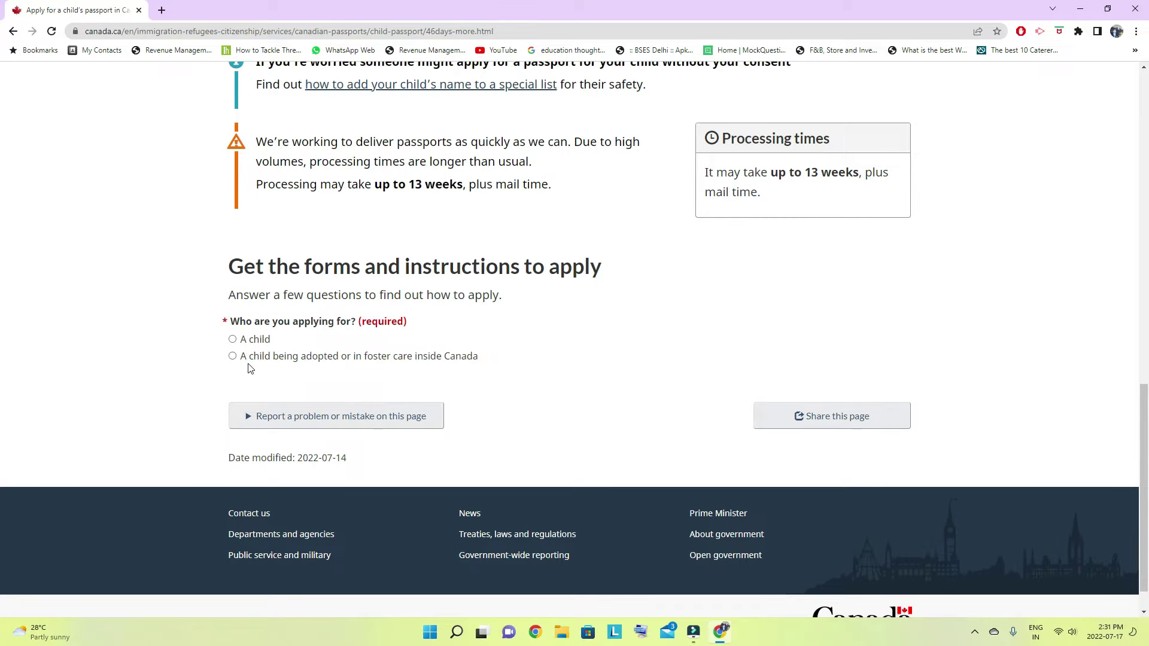
Step: Answer the questionnaire: a child, by mail, British Columbia, none of the above
left_click(233, 340)
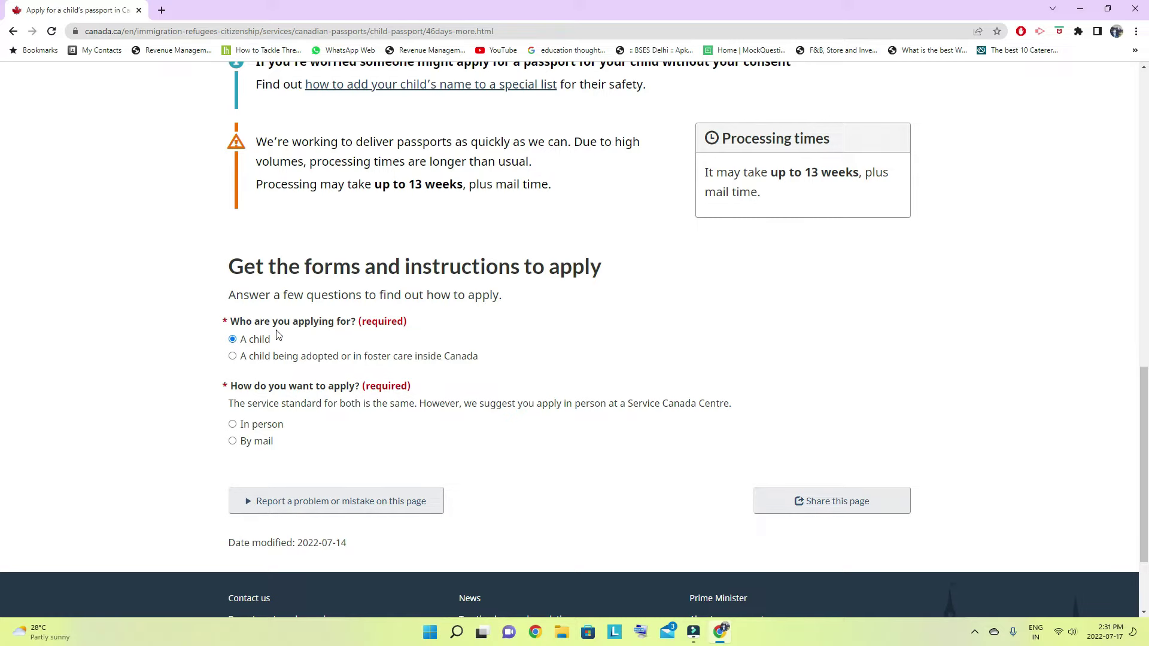
scroll(280, 359, "down", 1)
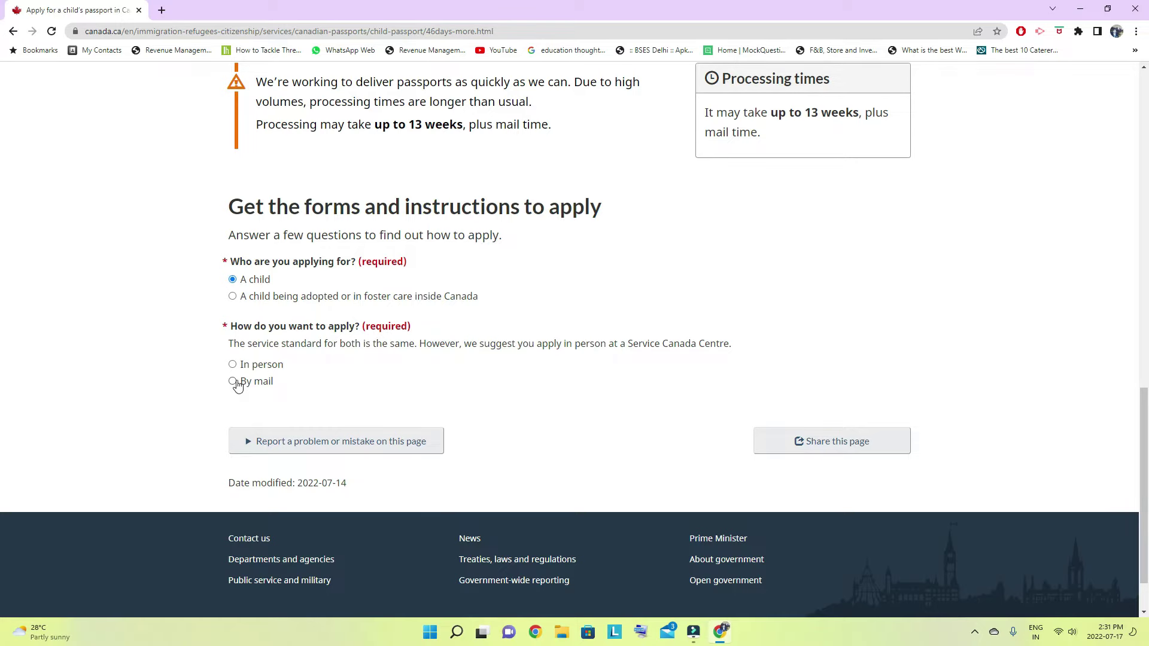
left_click(232, 382)
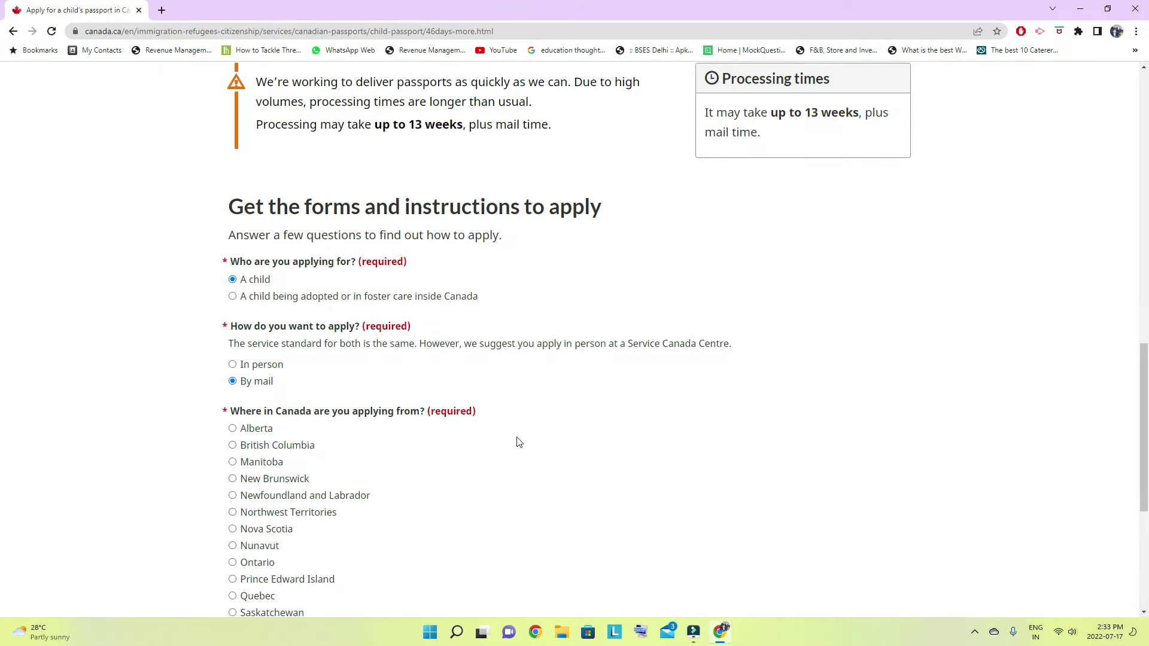
scroll(519, 443, "down", 2)
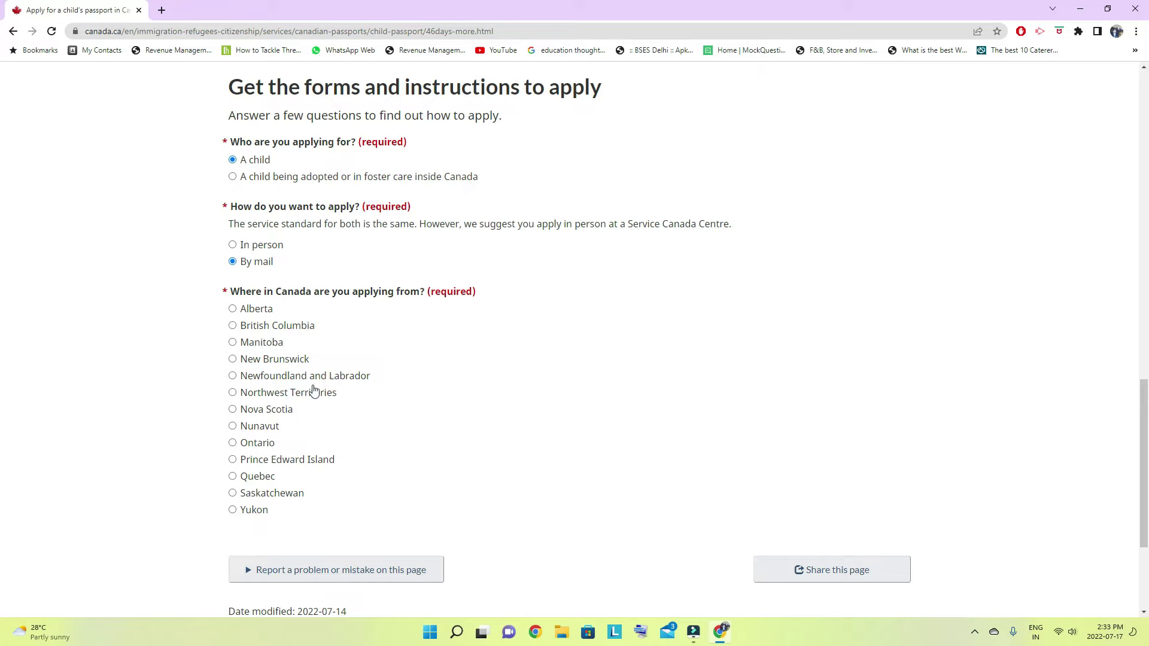
left_click(233, 326)
scroll(483, 413, "down", 3)
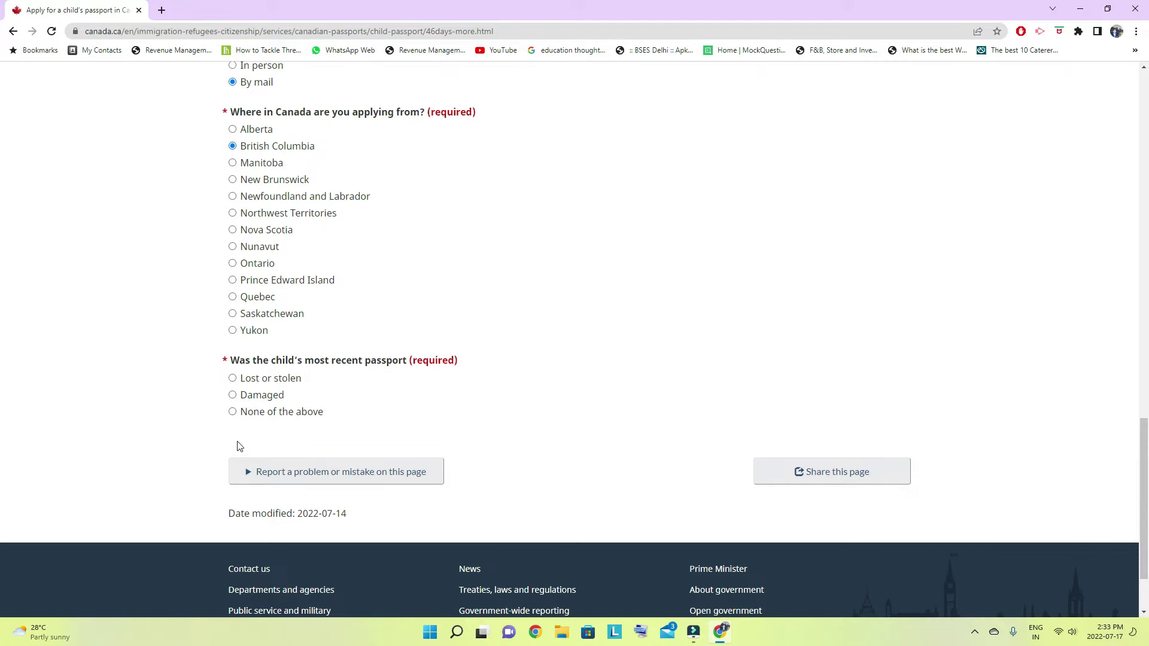
left_click(233, 413)
scroll(536, 374, "down", 2)
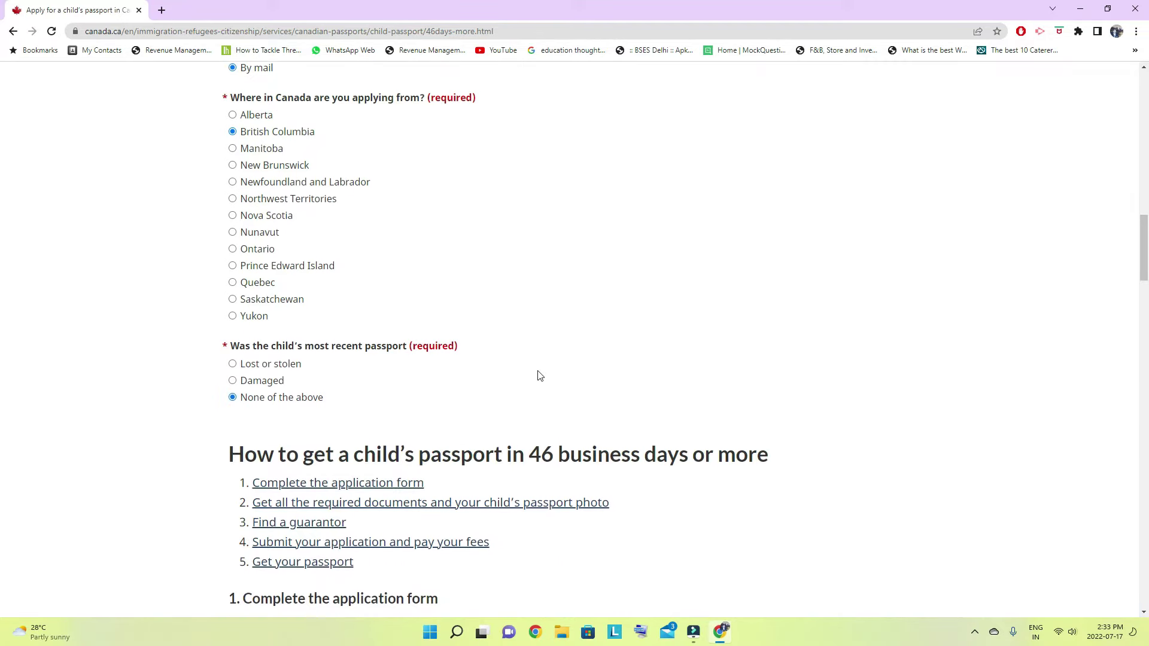
scroll(539, 375, "down", 3)
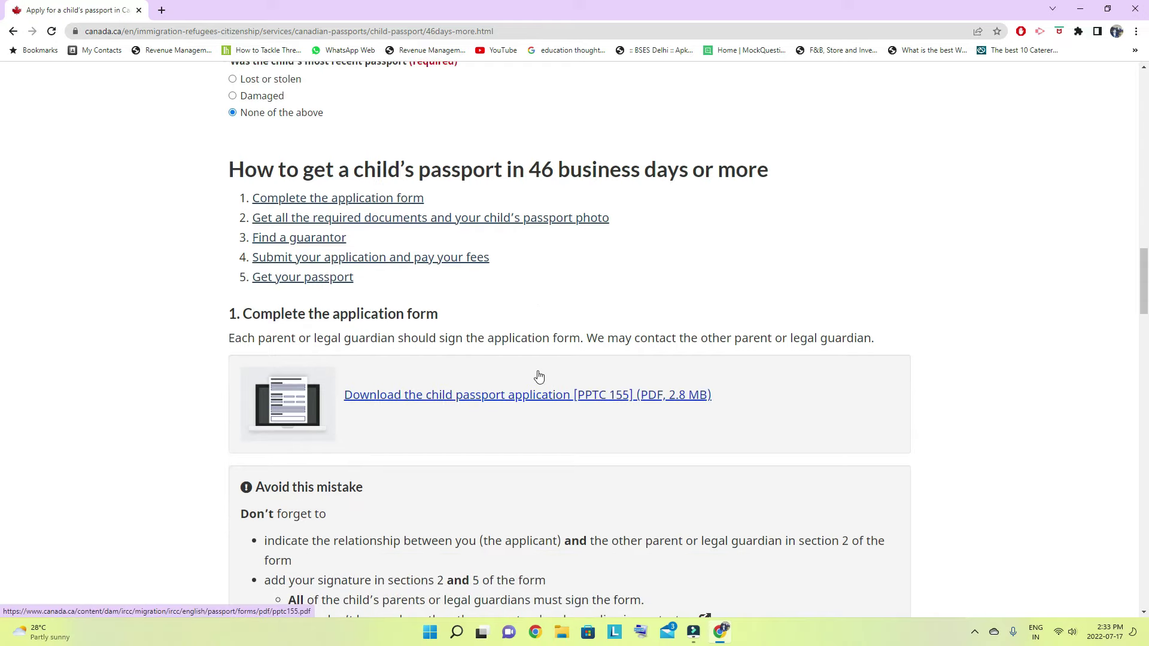
scroll(539, 376, "down", 2)
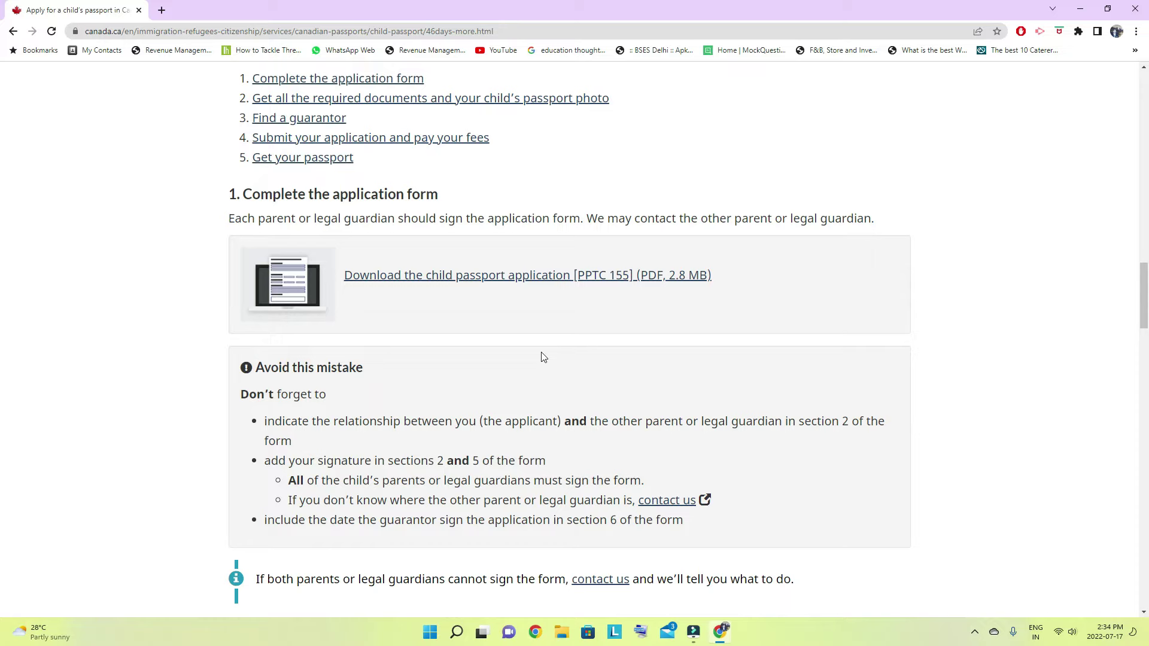
scroll(543, 357, "down", 2)
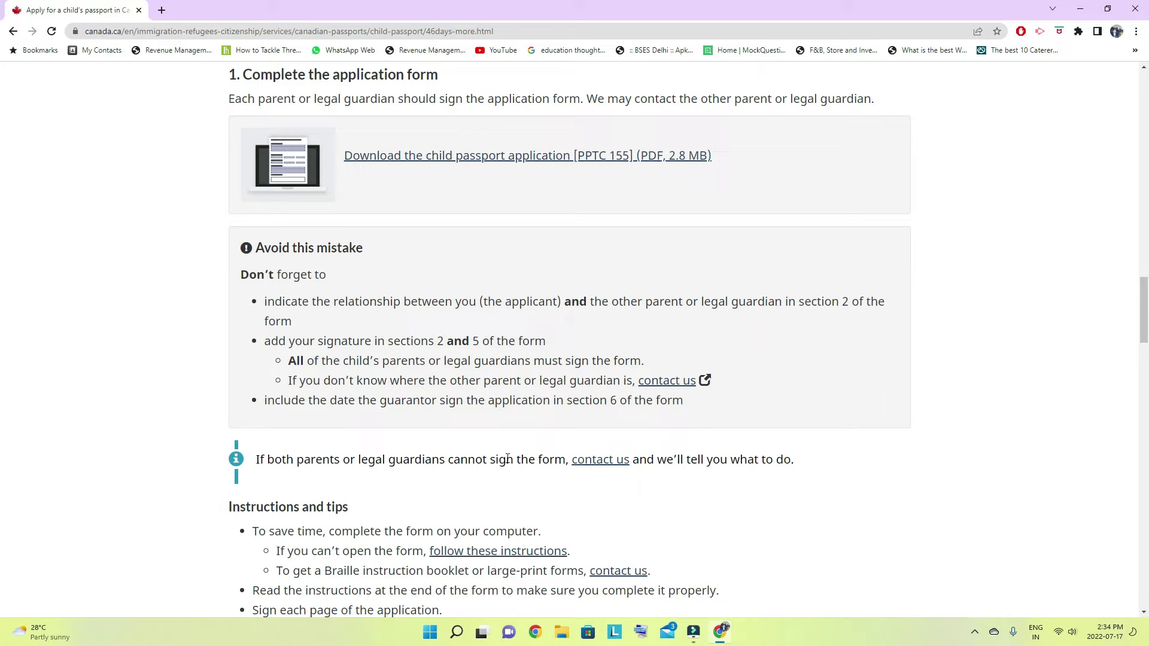
scroll(508, 458, "down", 3)
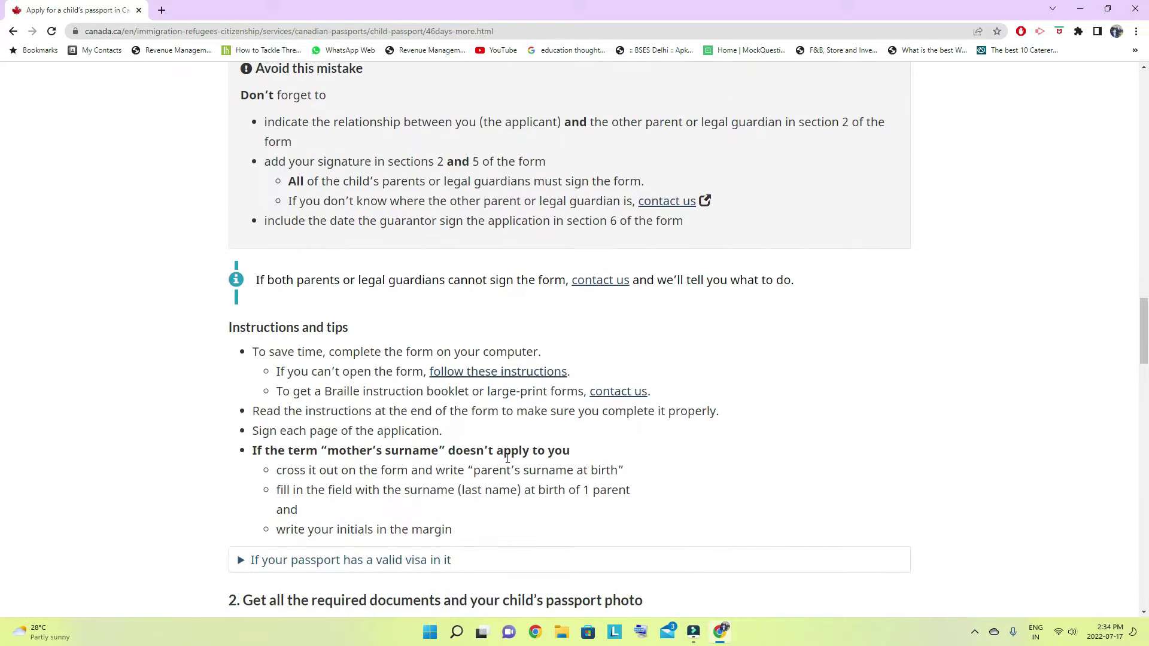
scroll(507, 458, "down", 1)
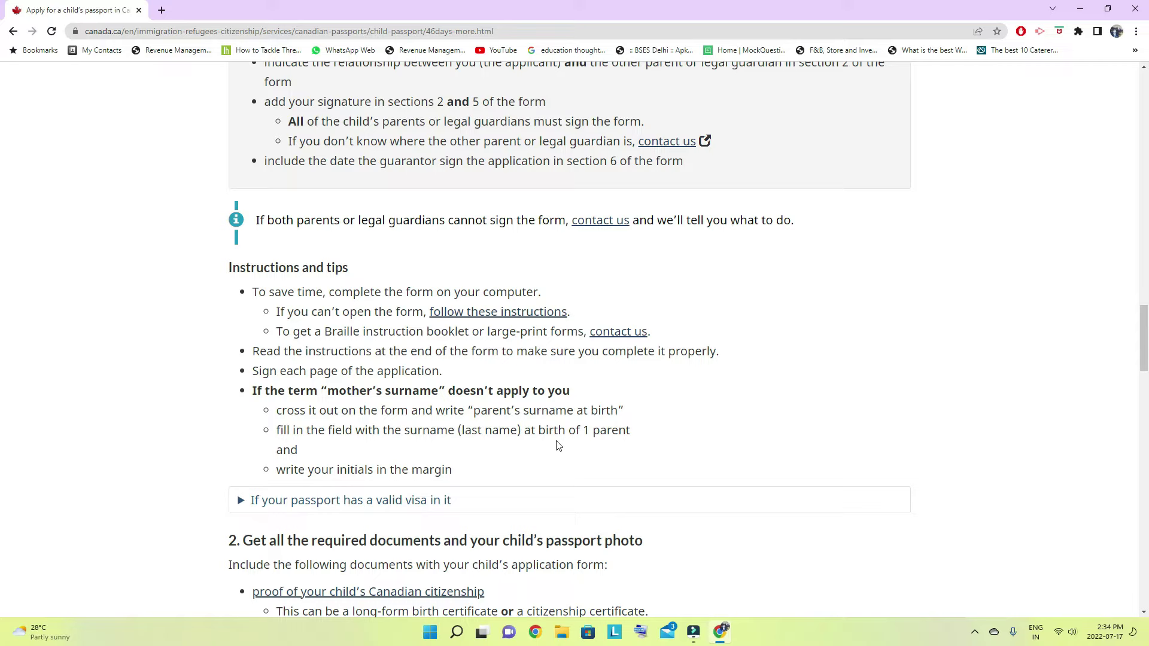
scroll(537, 428, "down", 3)
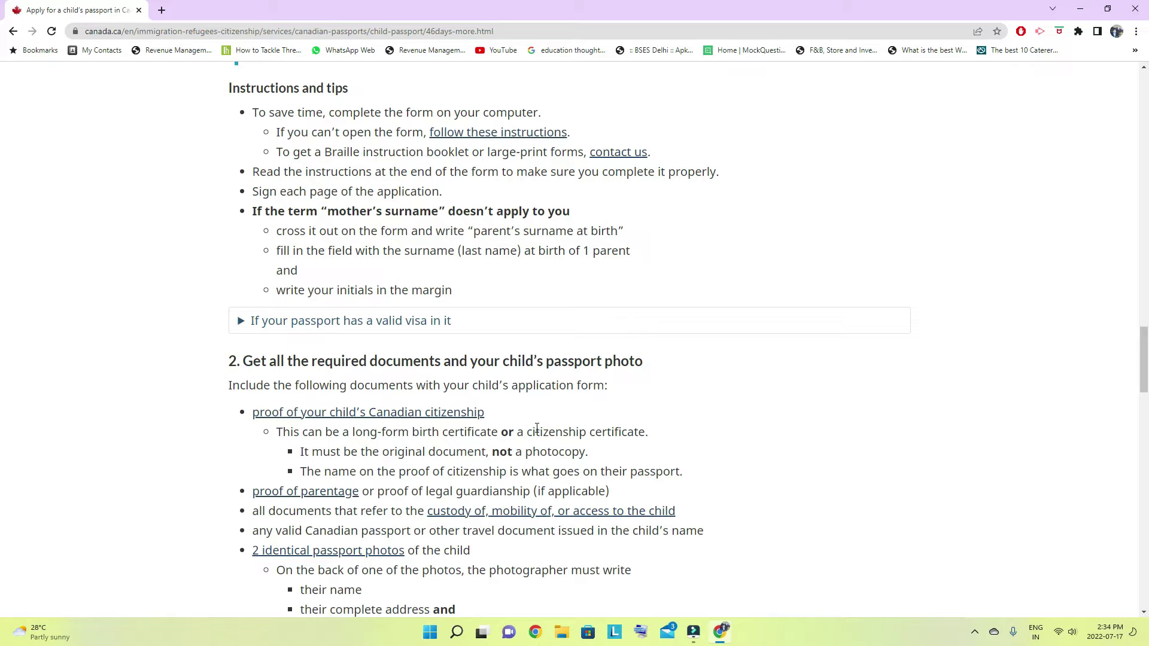
scroll(537, 430, "down", 6)
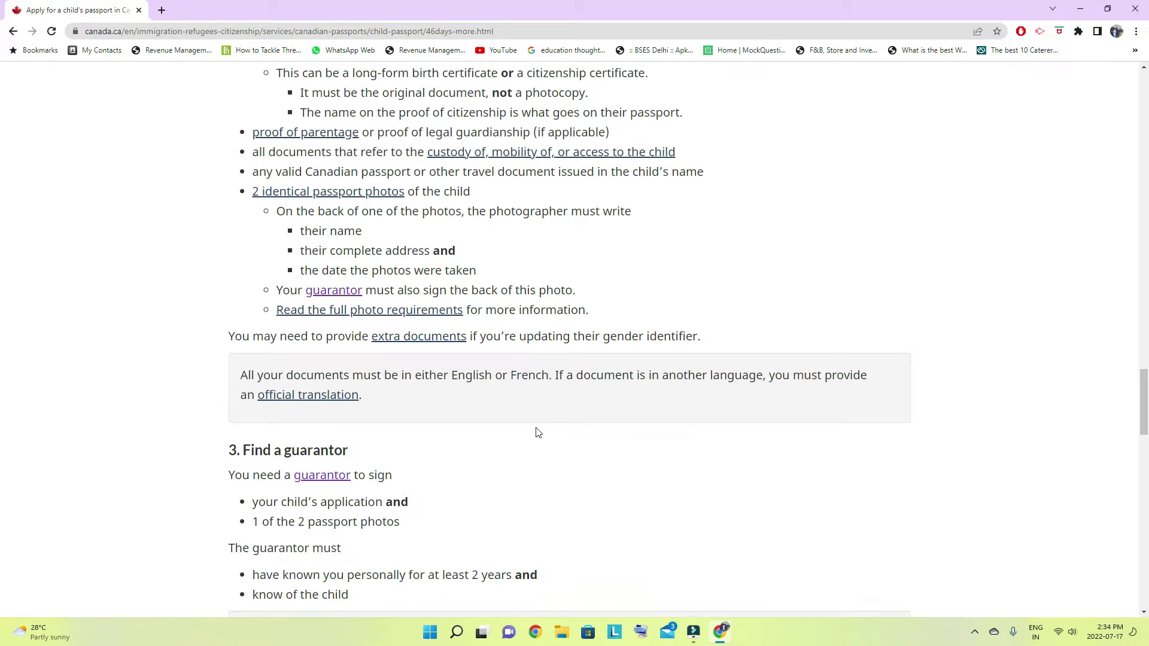
scroll(538, 432, "down", 10)
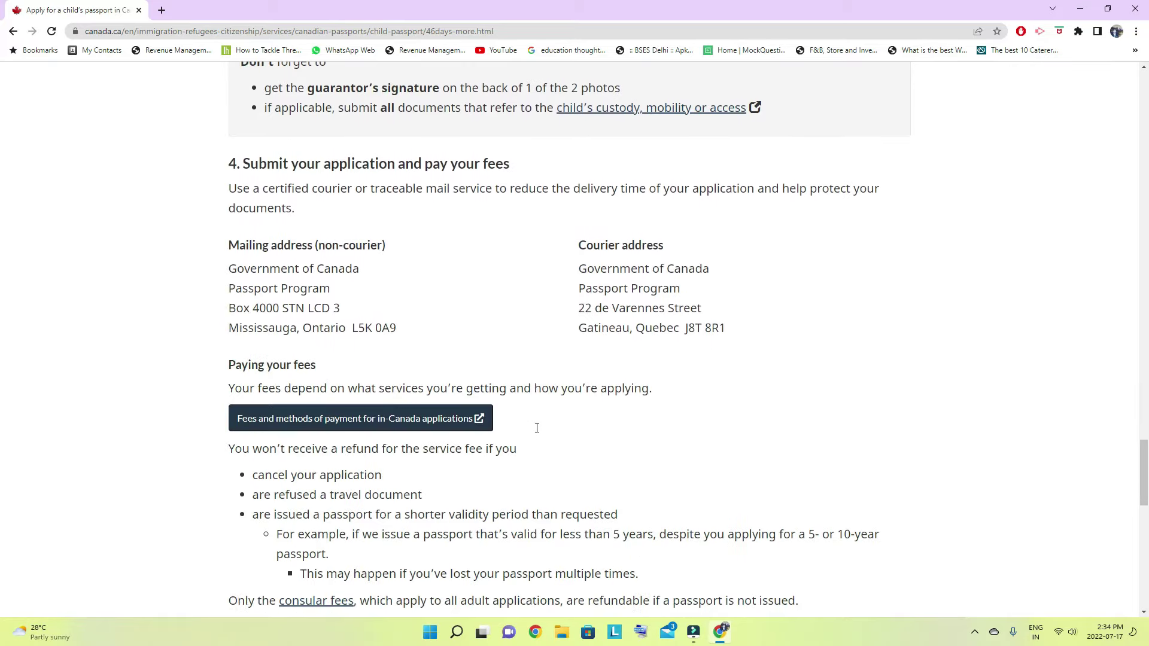
scroll(537, 427, "down", 1)
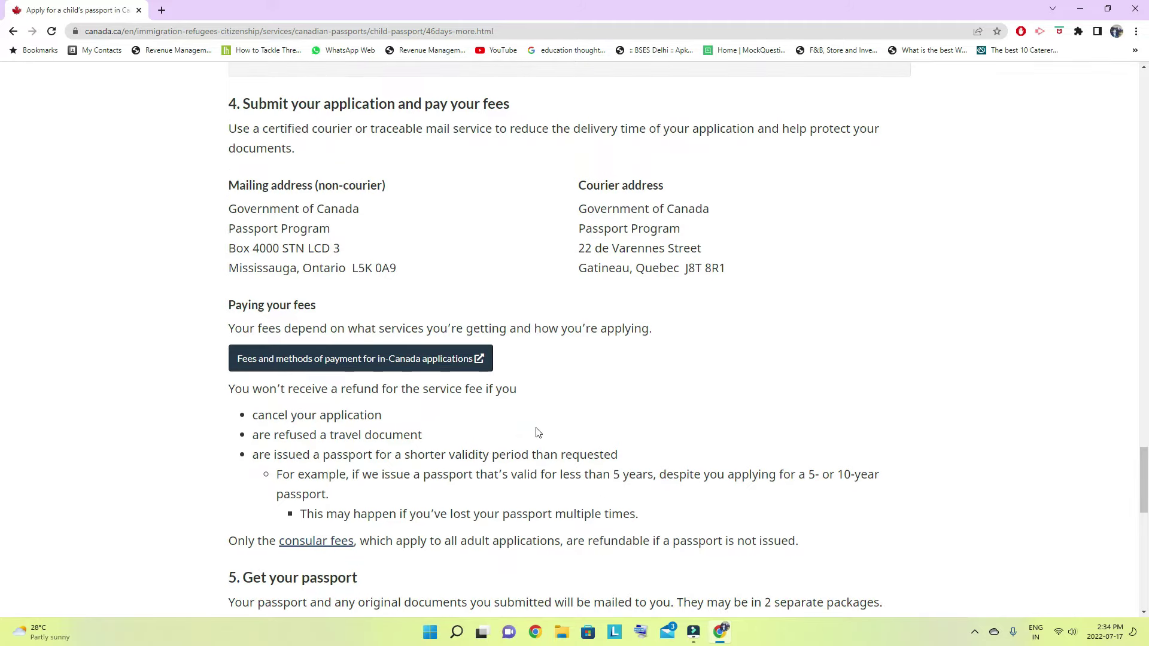
scroll(538, 432, "up", 18)
scroll(537, 428, "up", 6)
scroll(537, 428, "down", 2)
scroll(538, 431, "up", 4)
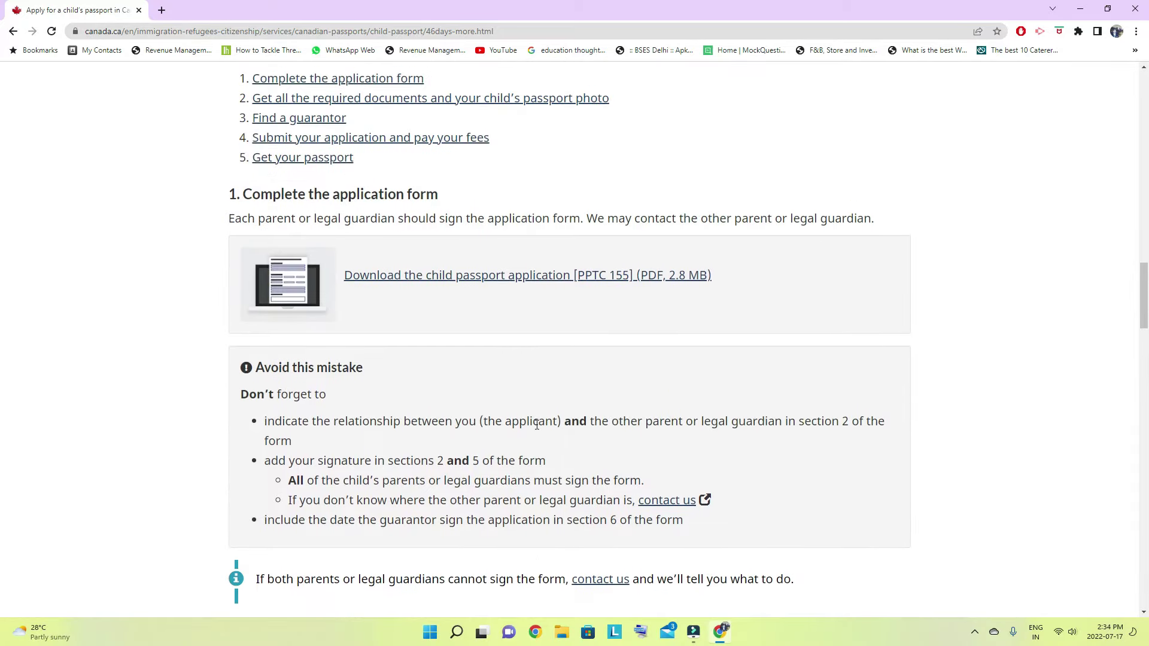
Step: Open the downloaded PPTC 155 form in Acrobat and enter the child's surname
left_click(507, 275)
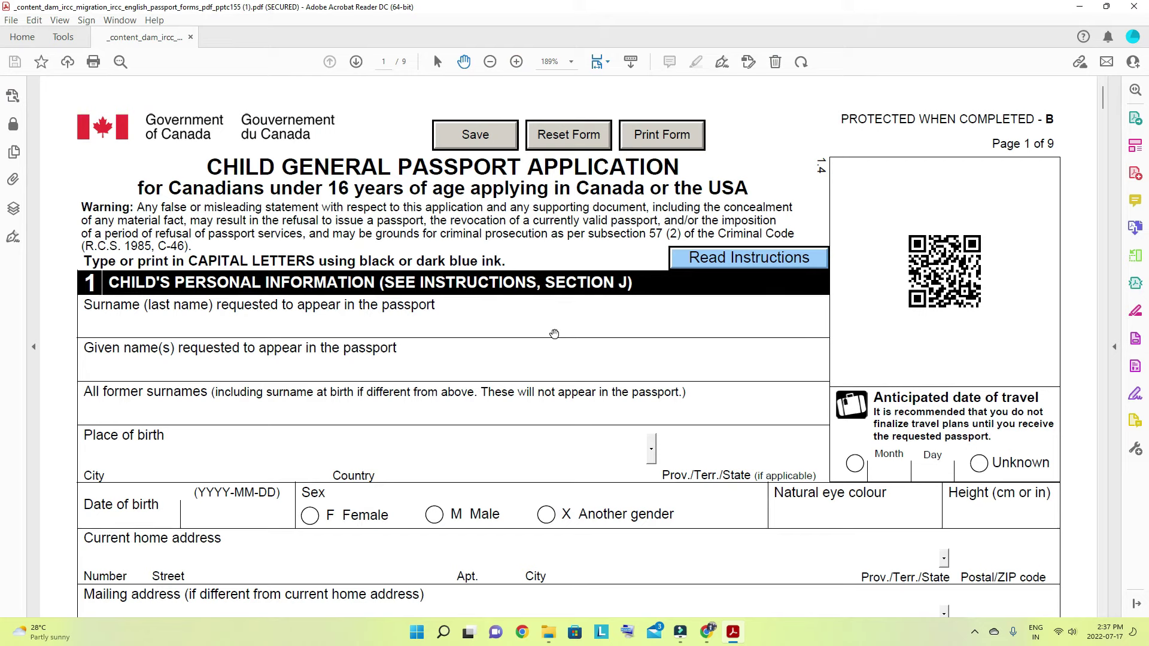
left_click(145, 307)
Step: Enter the child's given name and birth city VANCOVER
left_click(122, 368)
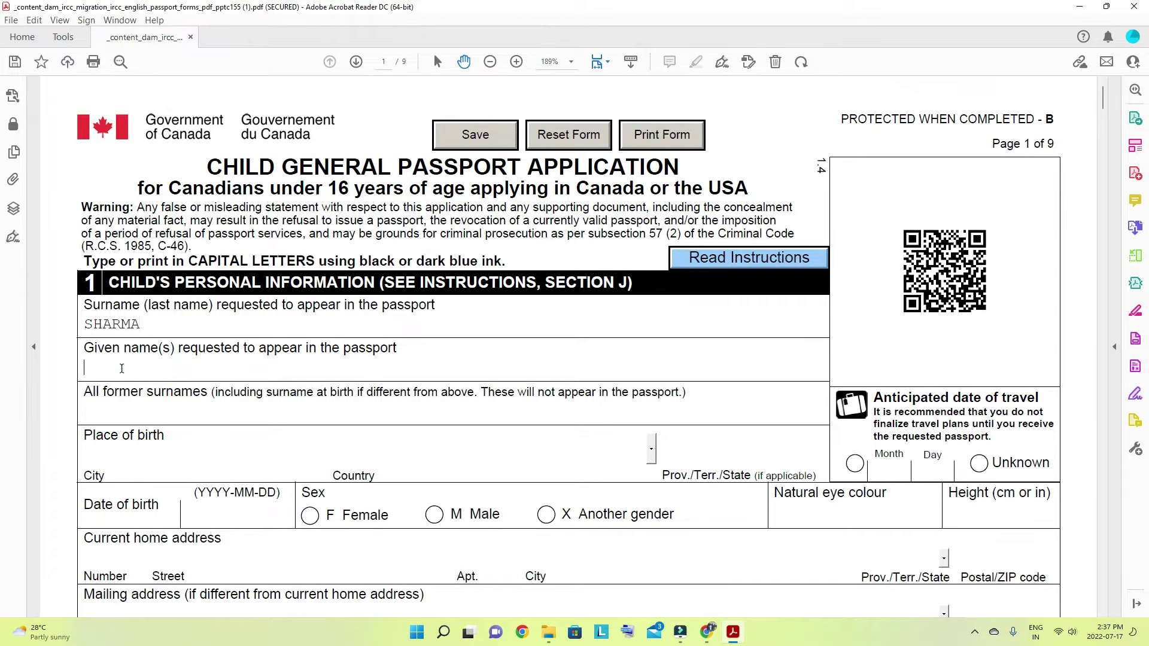
left_click(132, 464)
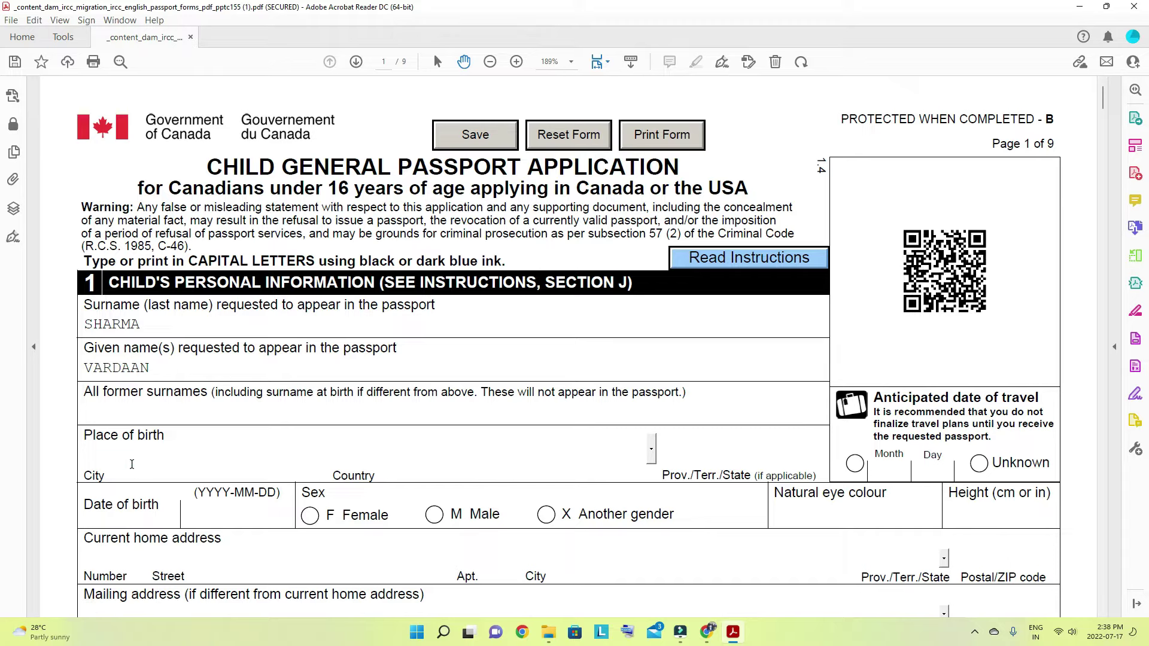
type("VANCOVER")
Step: Set the birth country to CANADA and the province to BC
left_click(652, 452)
left_click(361, 503)
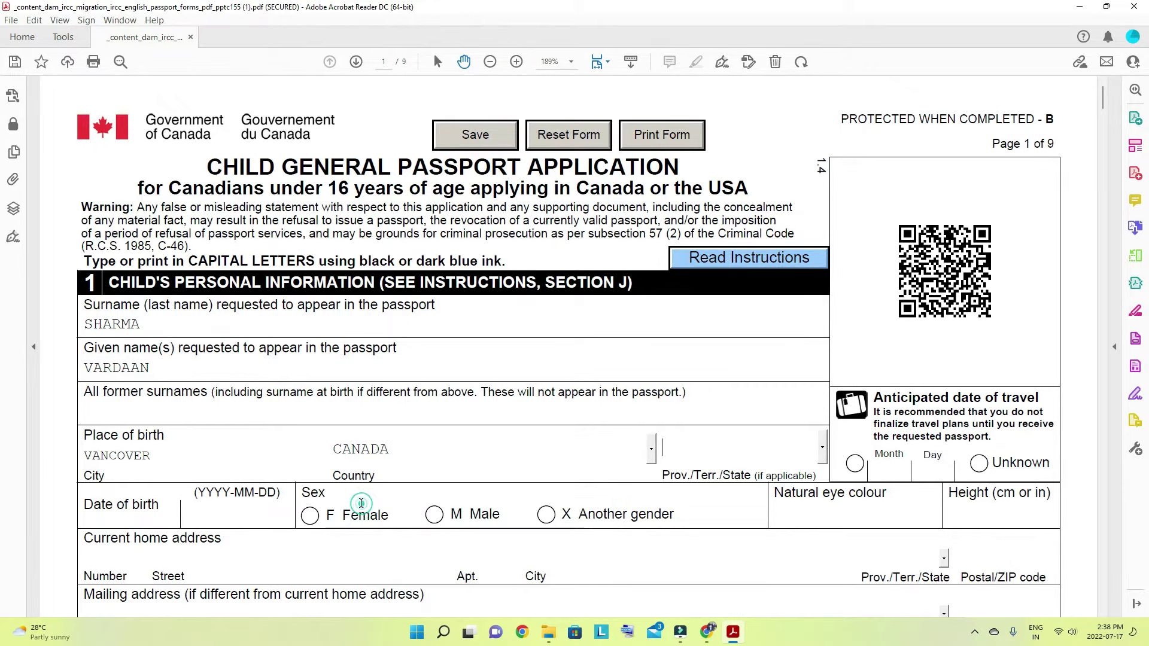
left_click(823, 448)
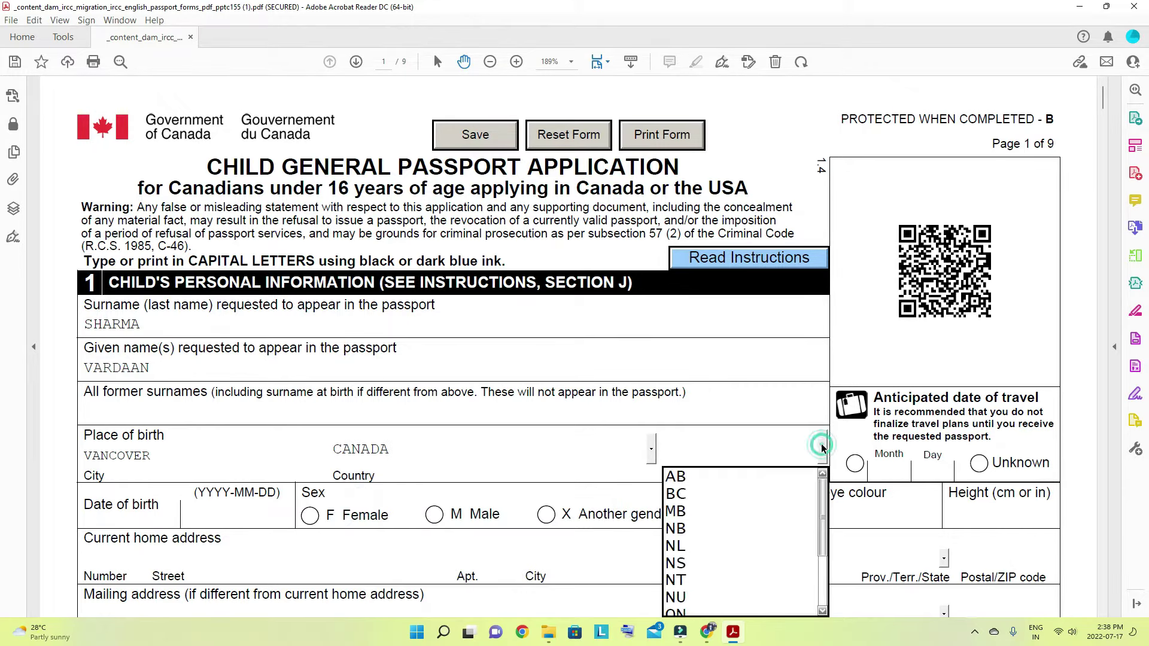
left_click(686, 495)
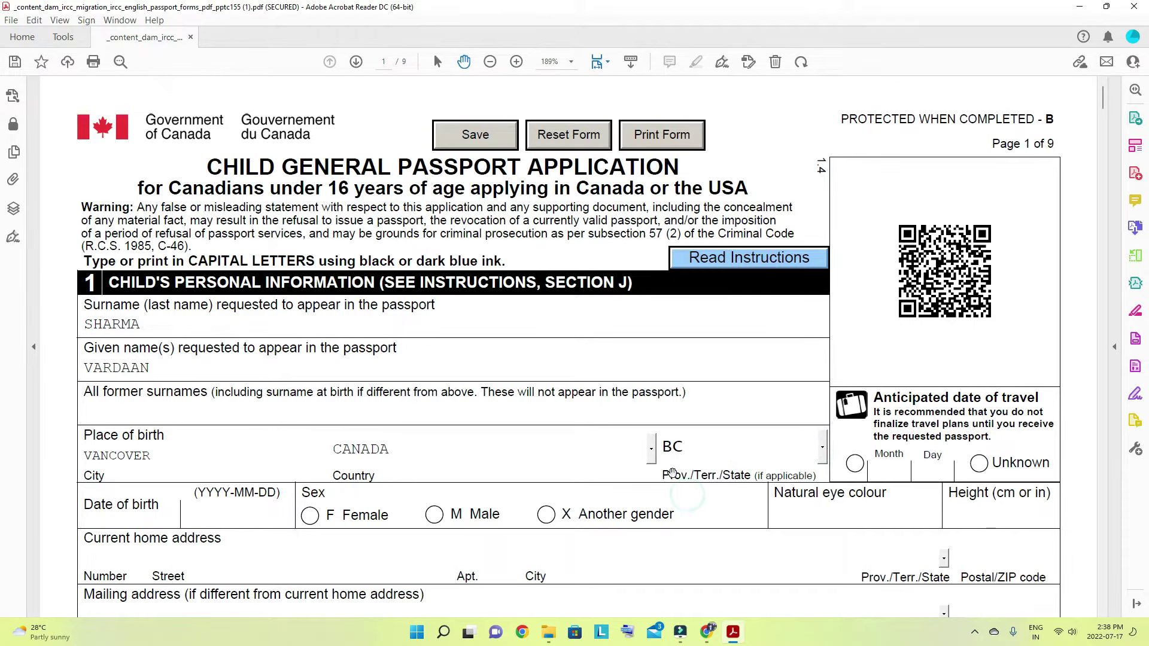
scroll(658, 473, "down", 2)
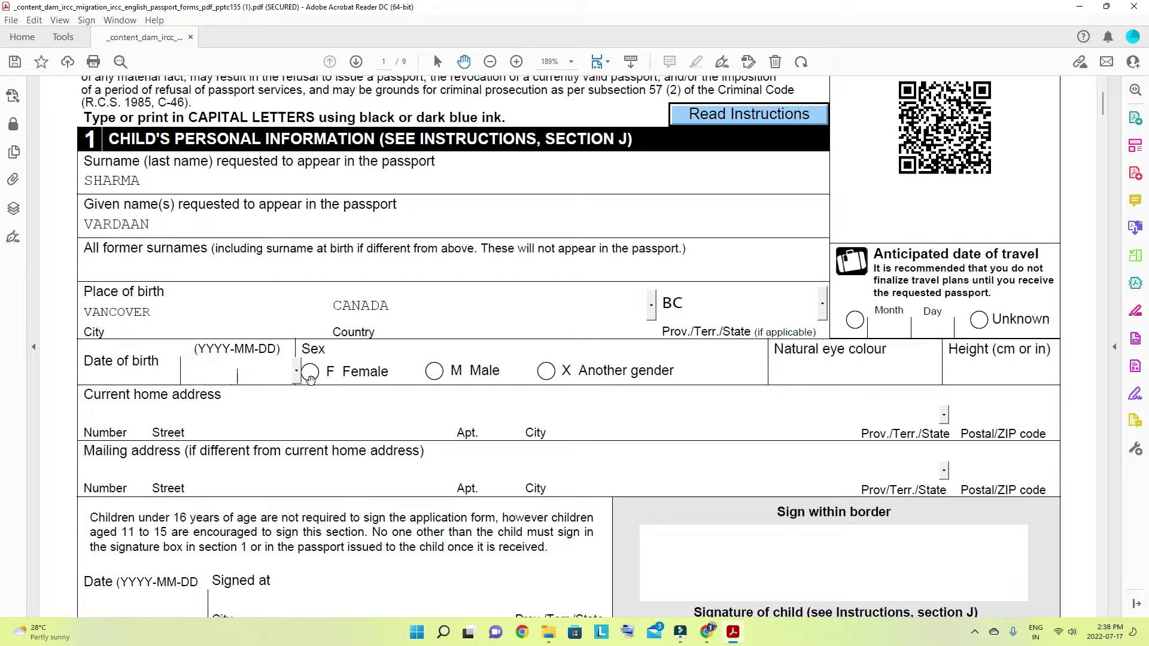
Step: Set the birth date to 3 July 2022, sex to Male and eye colour to BLACK
left_click(296, 372)
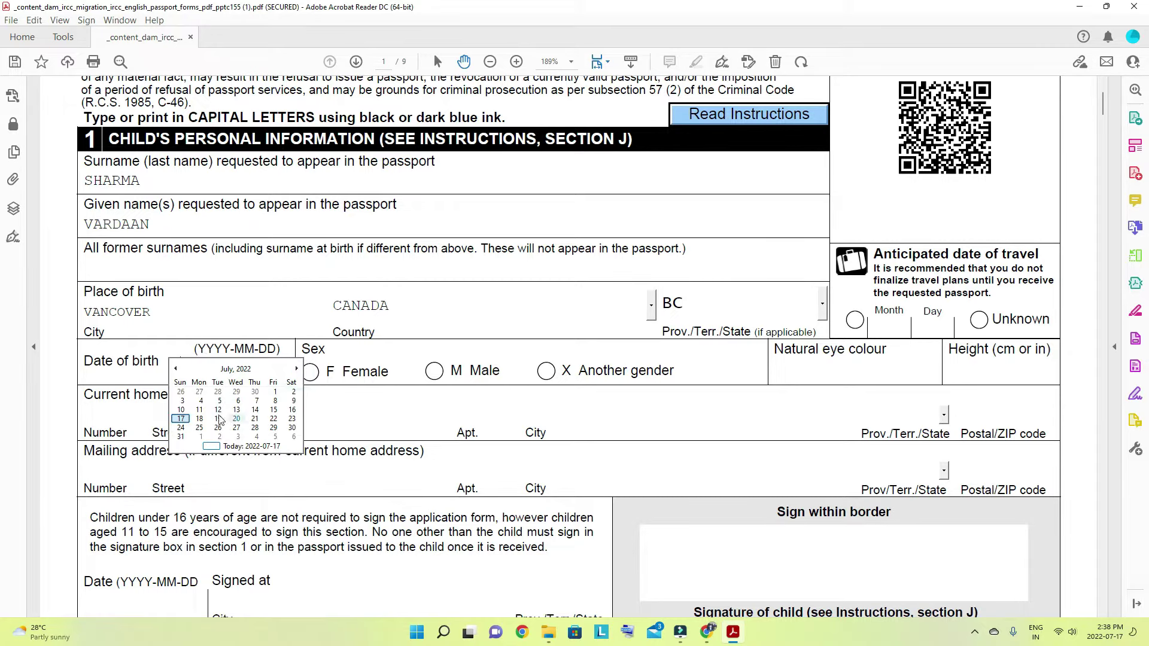
left_click(182, 400)
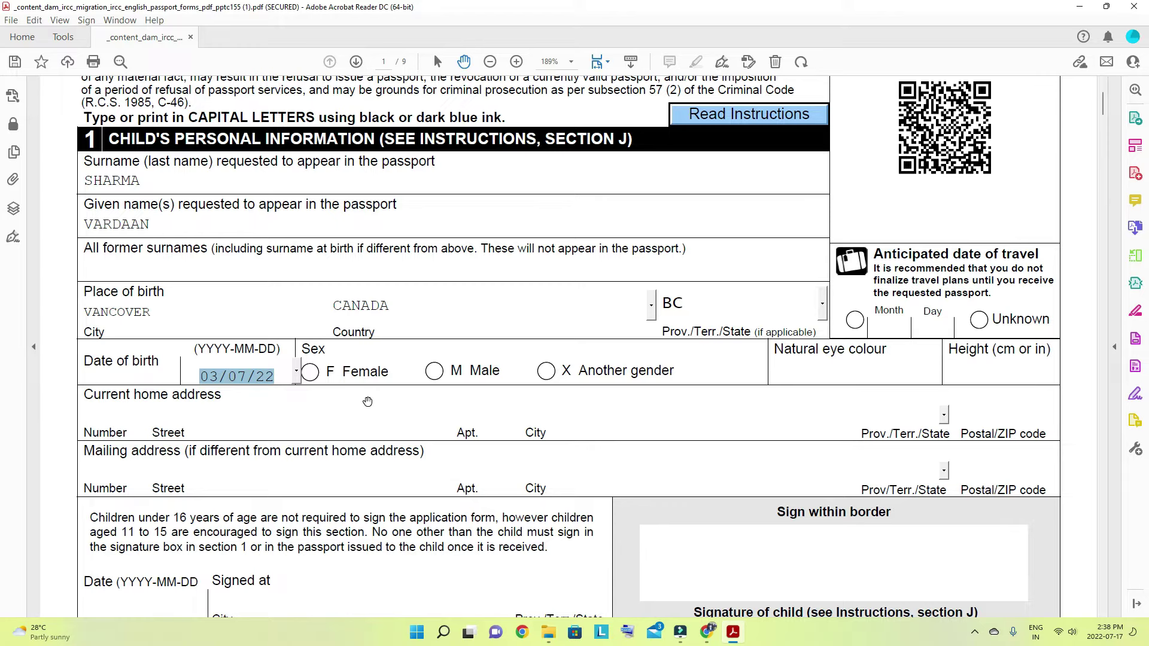
left_click(431, 377)
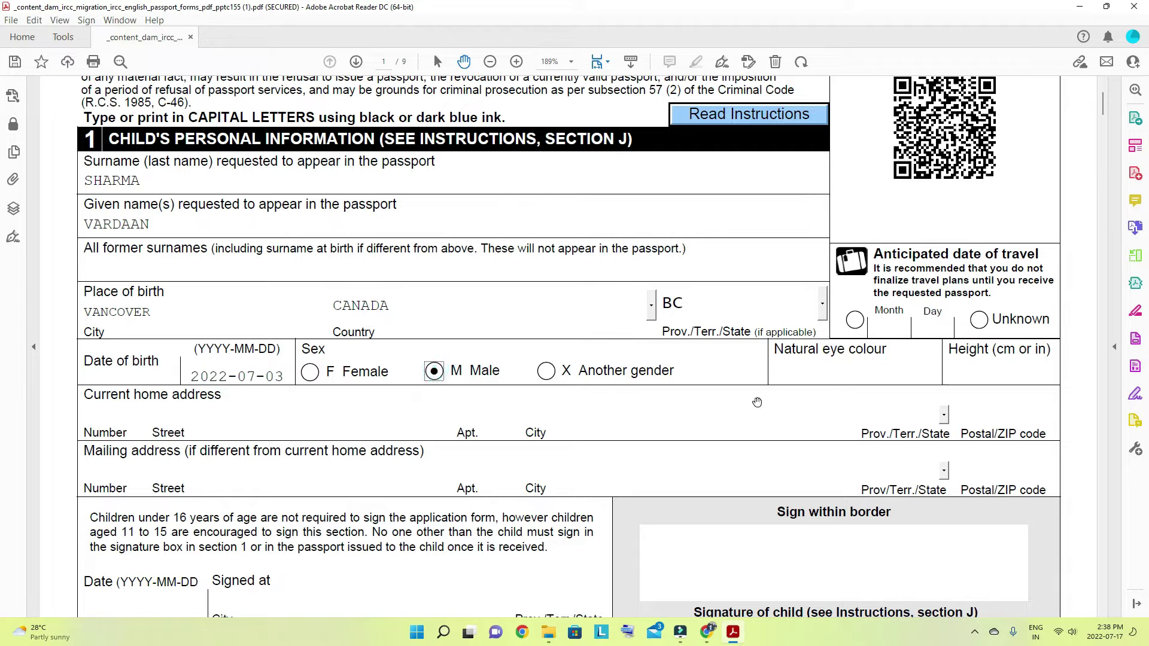
left_click(787, 373)
type("BLACK")
left_click(973, 370)
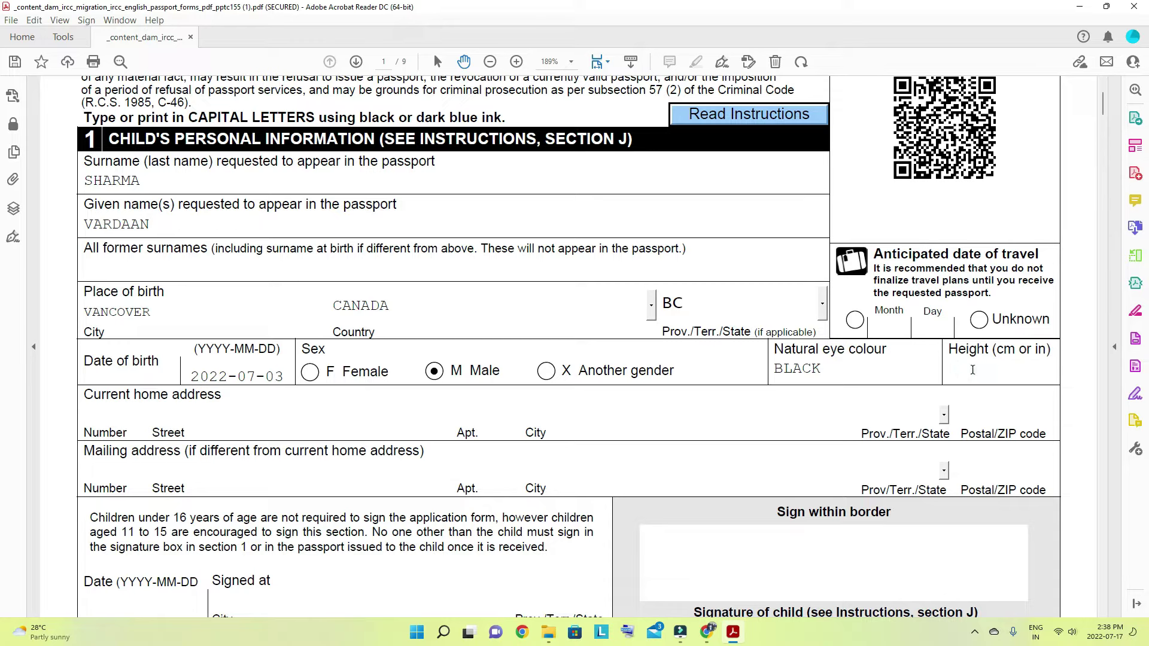
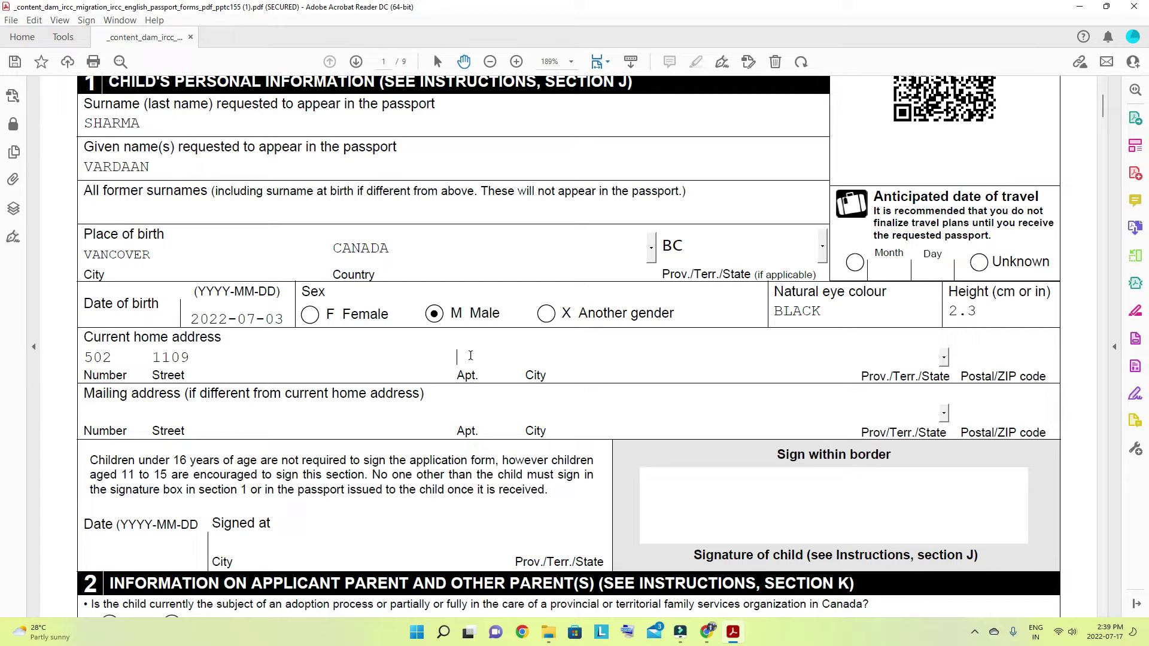
Step: Complete the child's home address with apartment number, city, province BC and postal code
type("102")
left_click(565, 350)
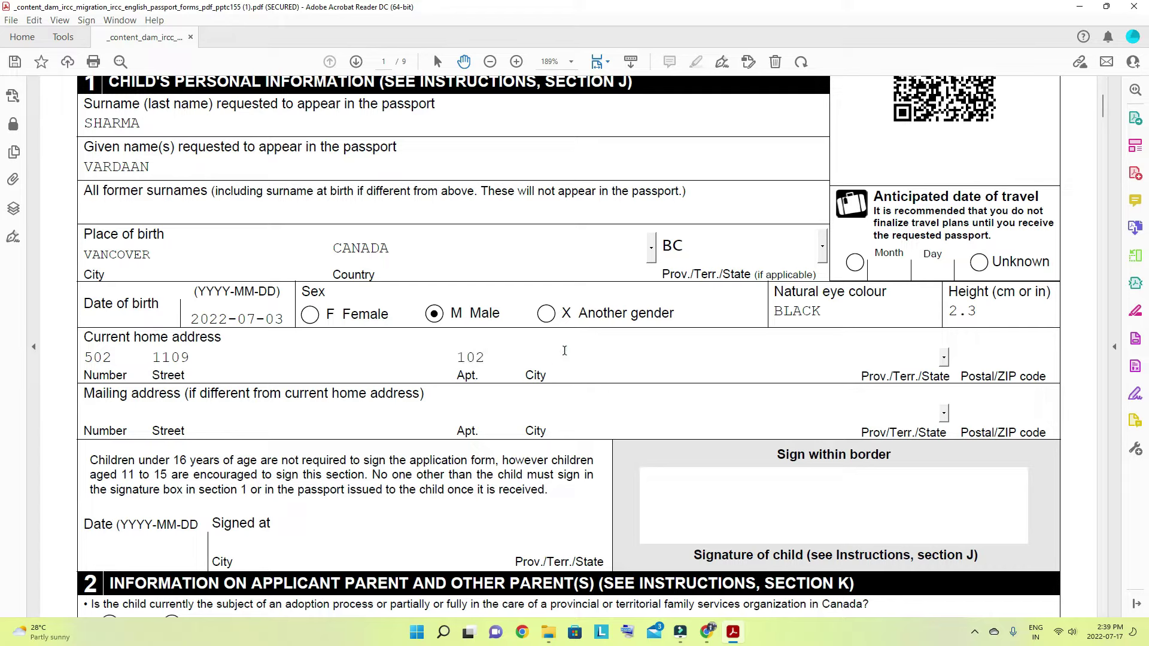
type("VANCOVER")
left_click(943, 358)
left_click(892, 431)
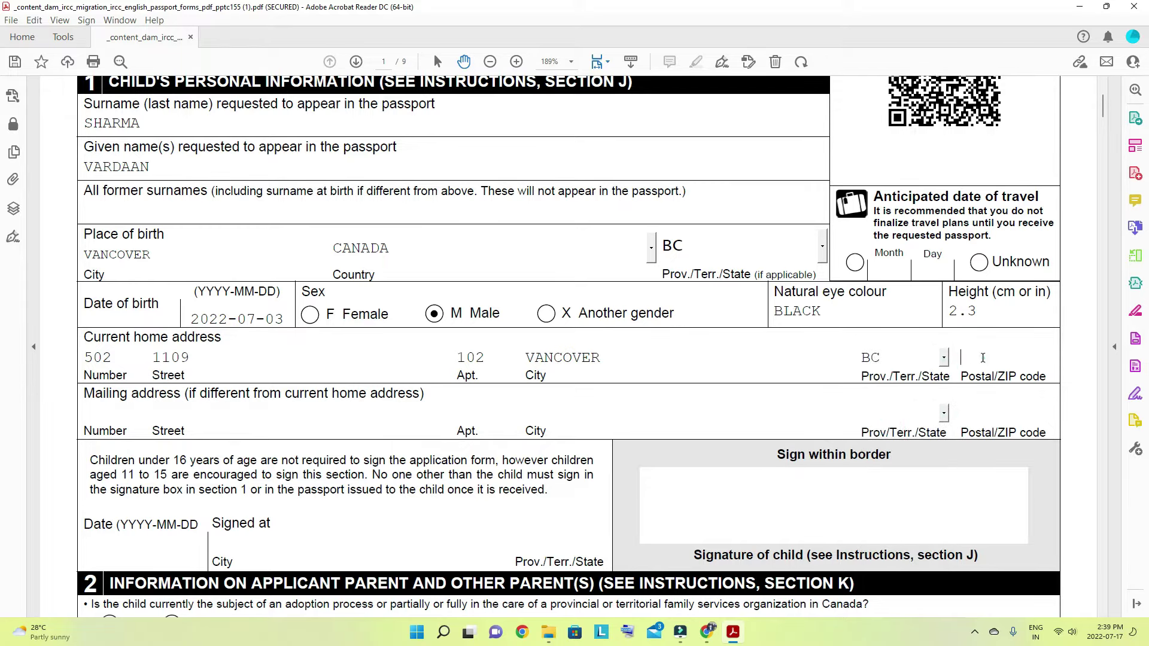
left_click(983, 358)
type("V1C5U9")
scroll(702, 369, "down", 2)
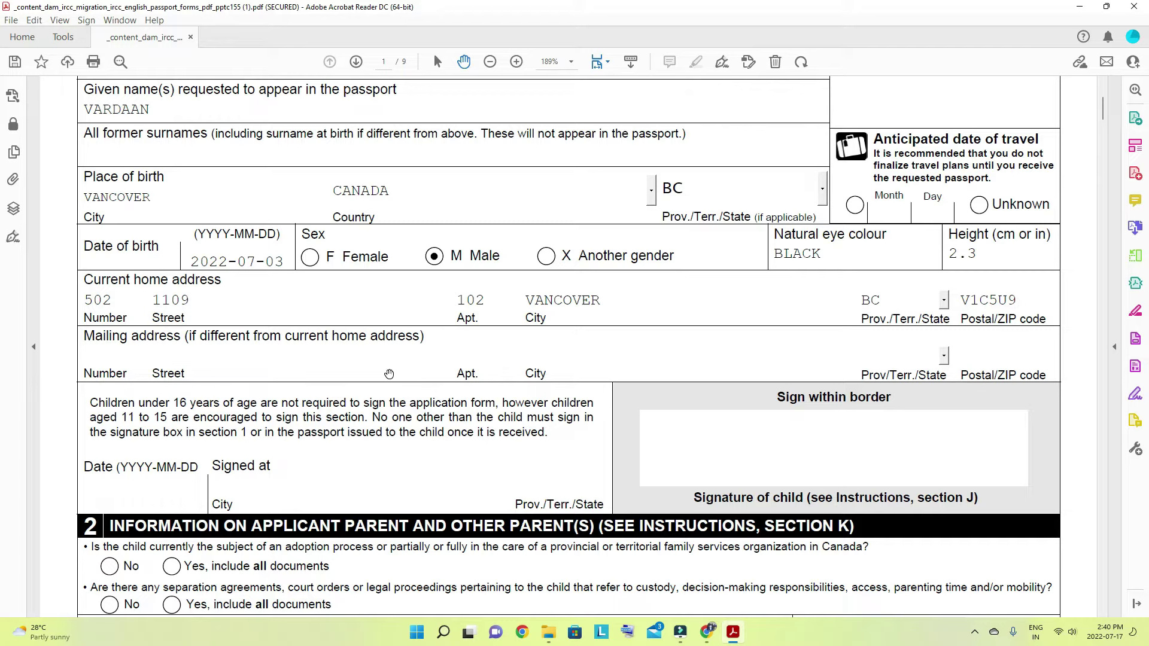
scroll(389, 374, "down", 2)
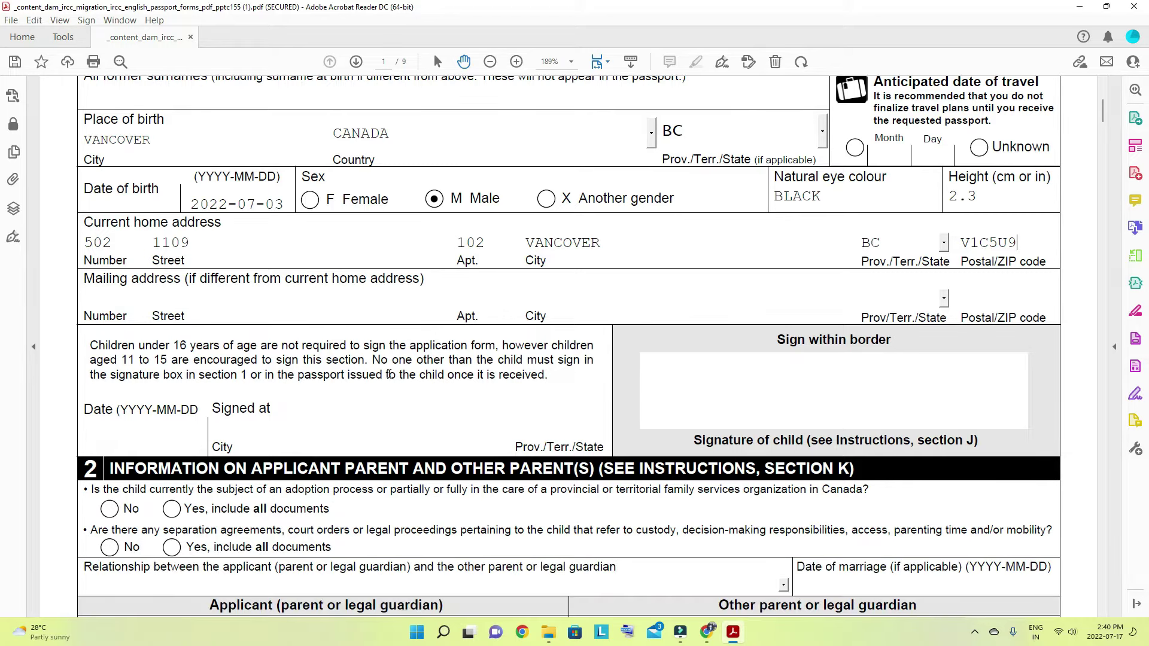
scroll(391, 374, "down", 3)
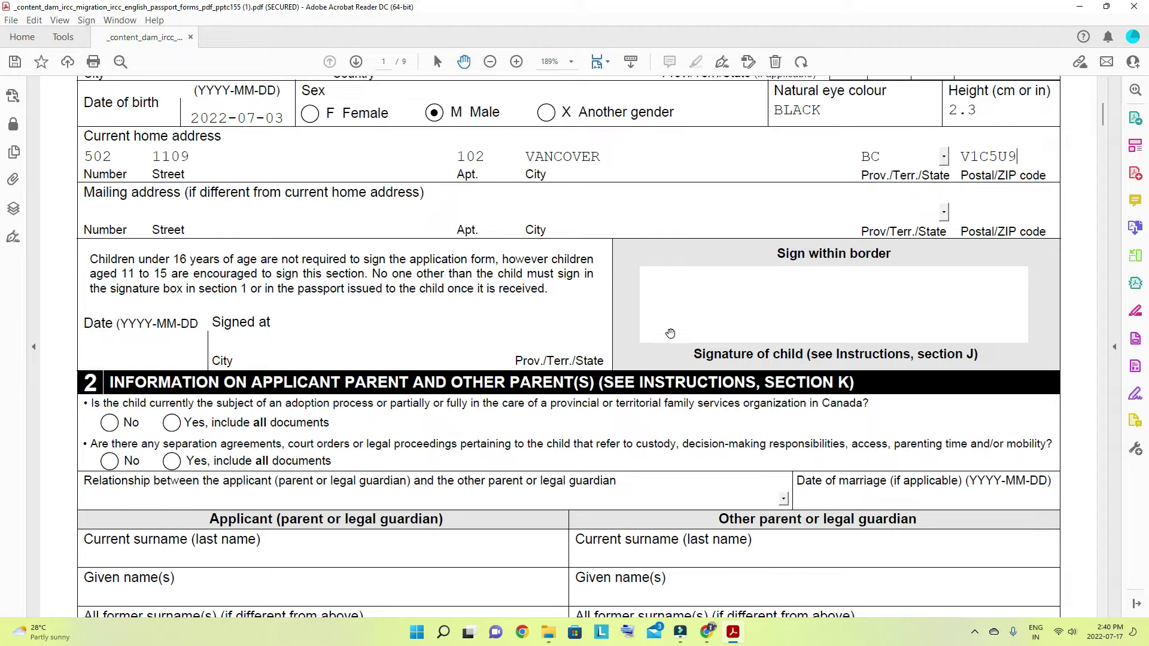
scroll(670, 333, "up", 5)
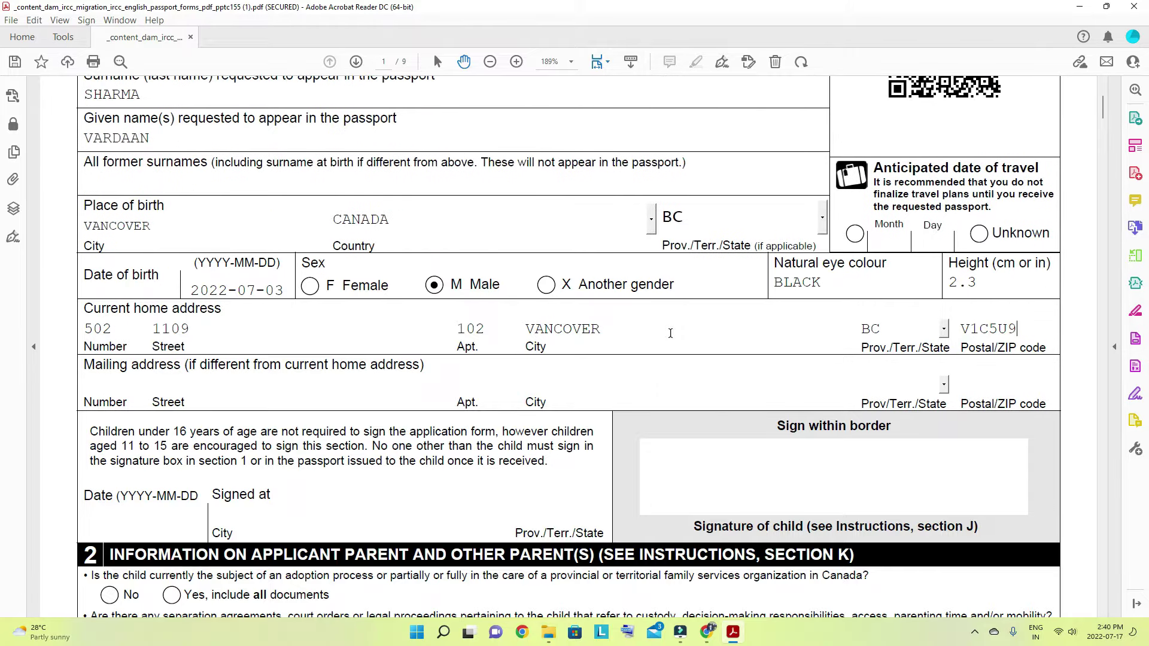
scroll(670, 334, "up", 2)
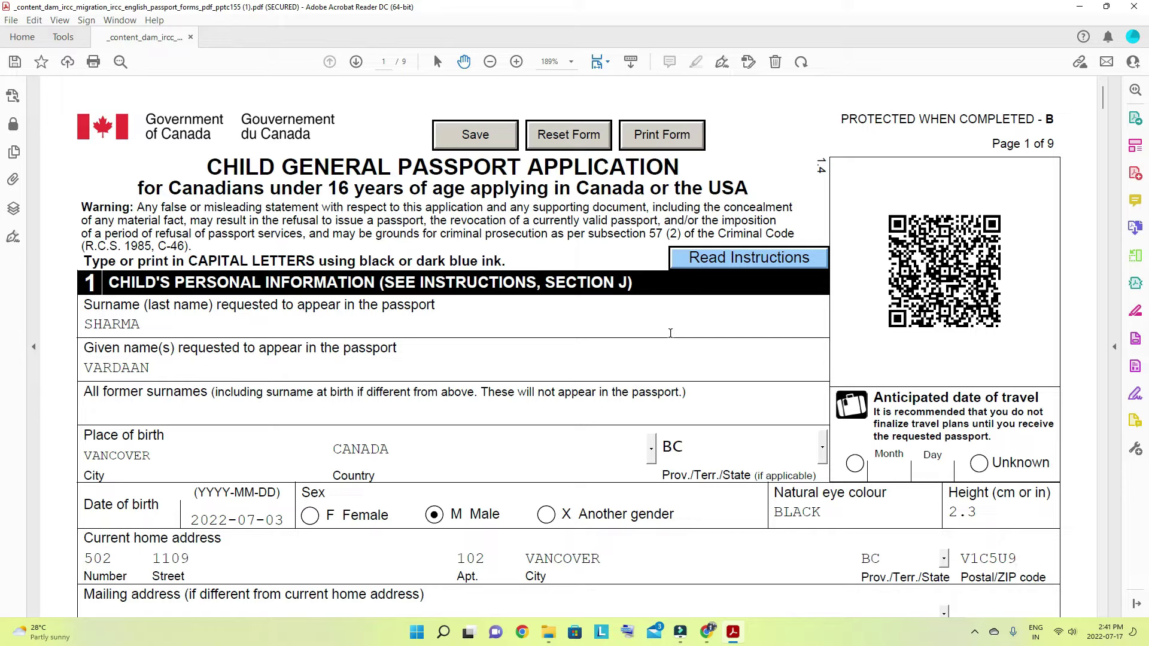
scroll(670, 333, "down", 5)
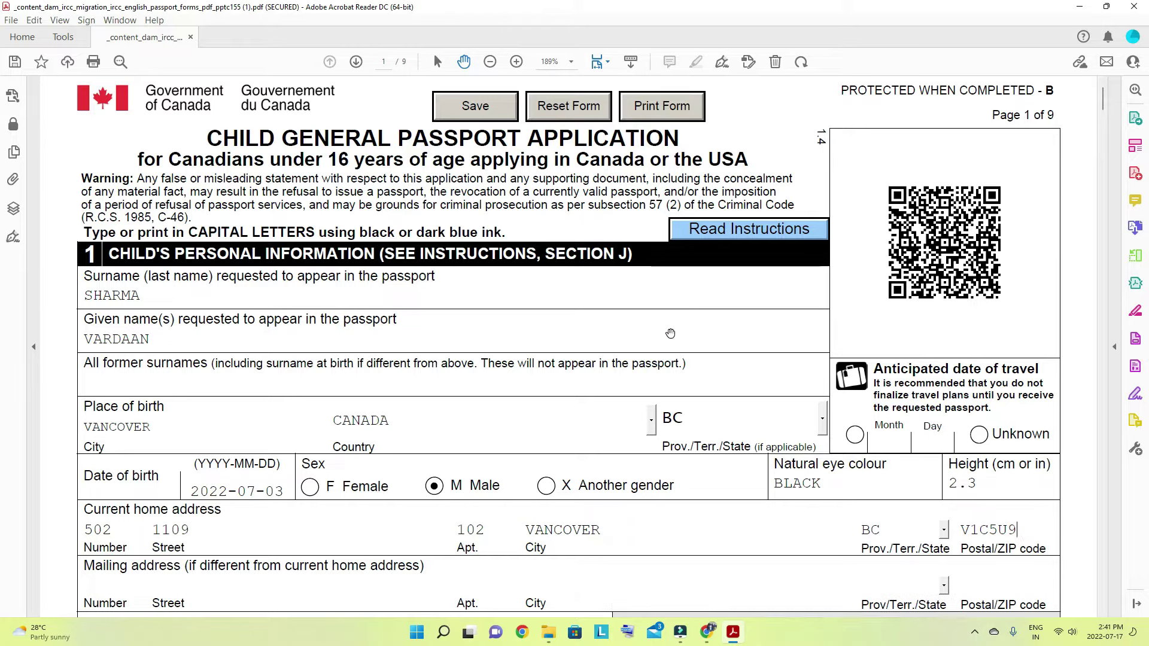
scroll(670, 334, "down", 4)
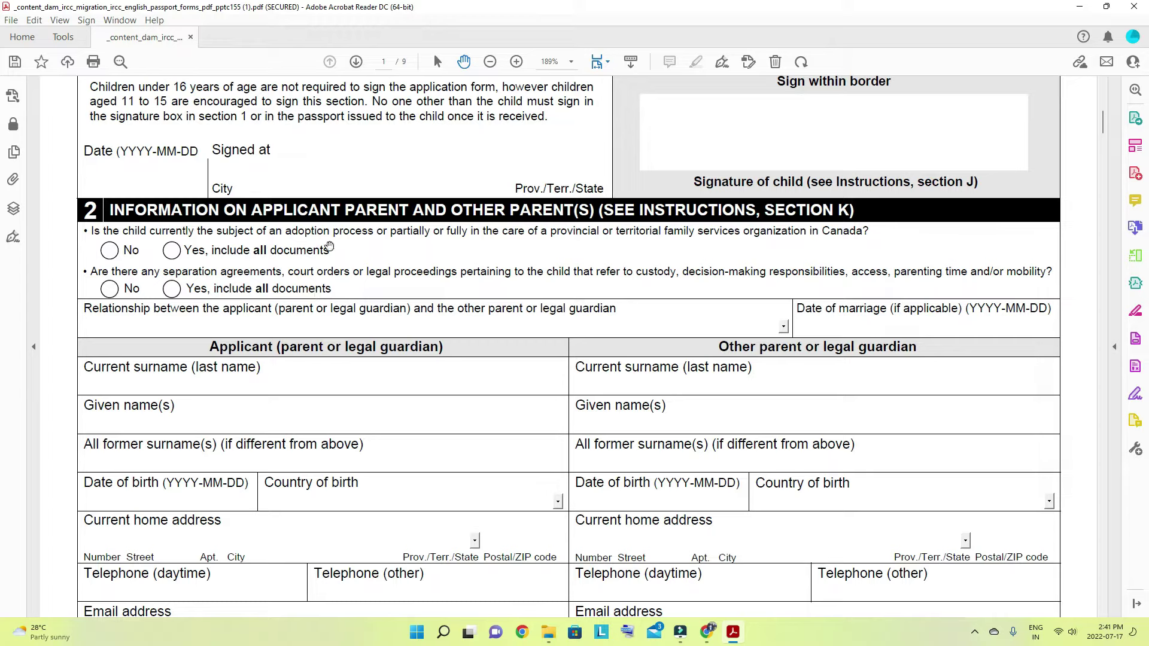
Step: Mark No for the adoption/care and custody proceedings questions, then open the parents' Relationship list
left_click(110, 251)
left_click(113, 294)
scroll(312, 304, "down", 3)
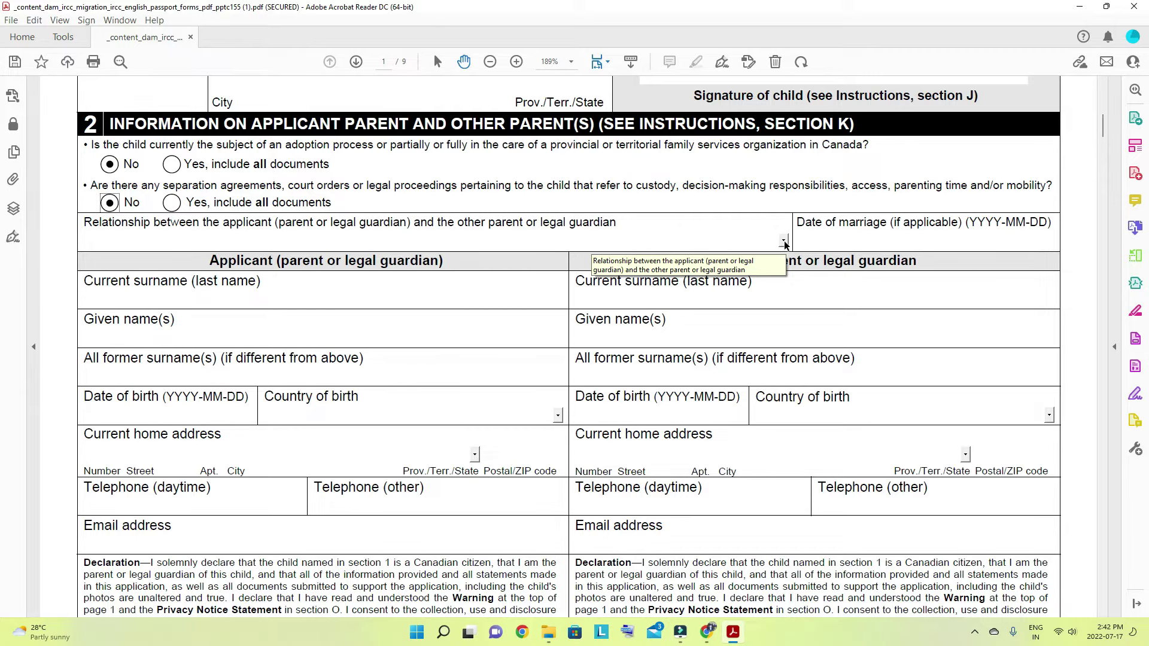
left_click(784, 242)
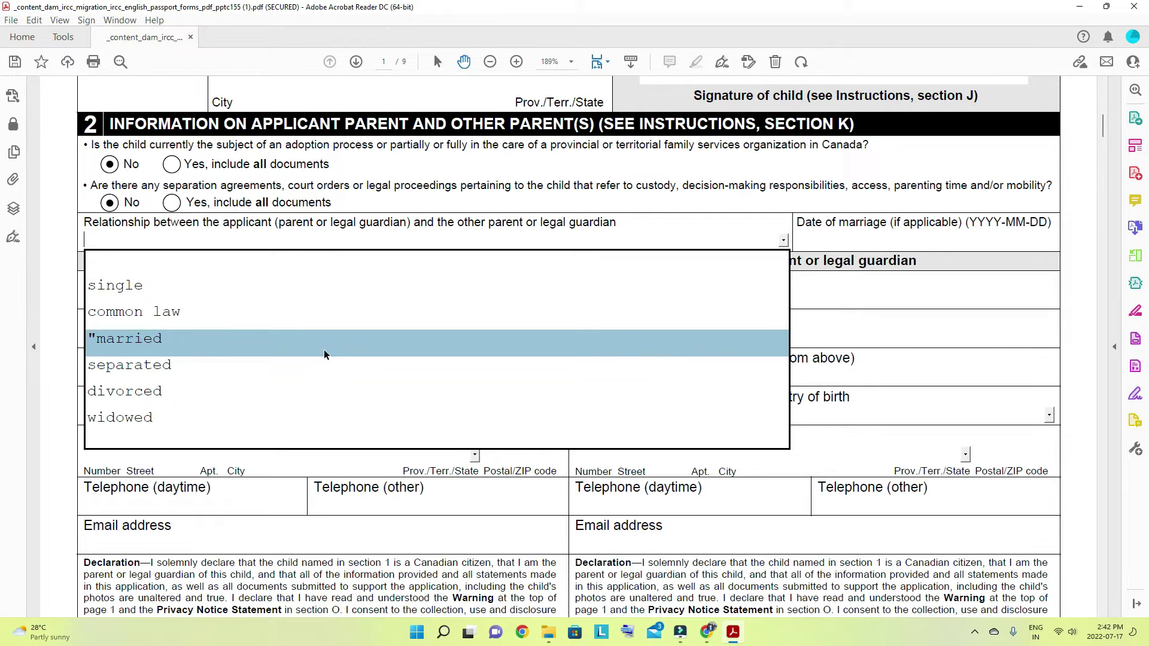
Step: Set the parents' relationship to married with marriage date 2019-03-07
left_click(273, 341)
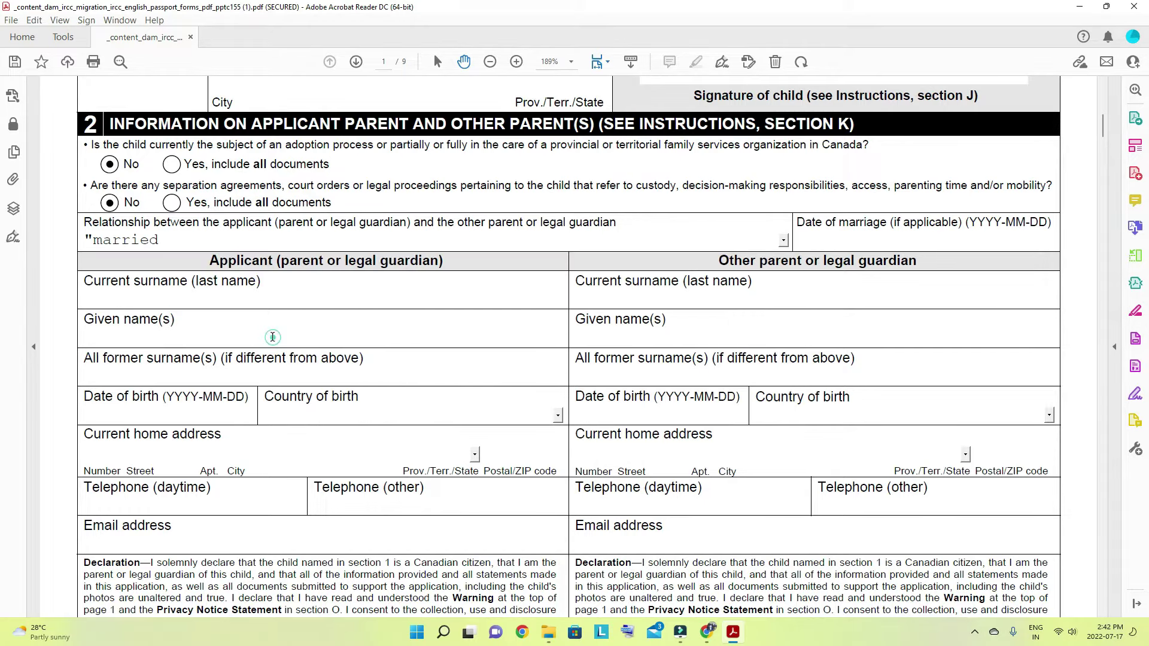
left_click(853, 241)
type("2019-03-07")
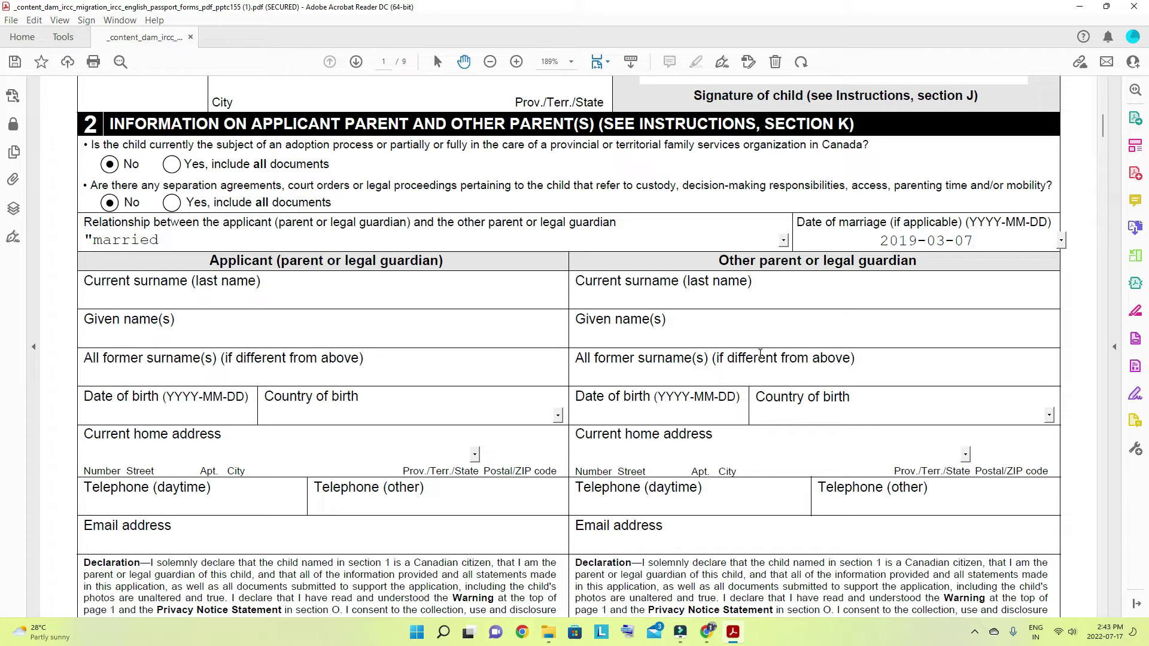
Step: Enter the applicant parent's surname and given name
left_click(108, 296)
left_click(107, 297)
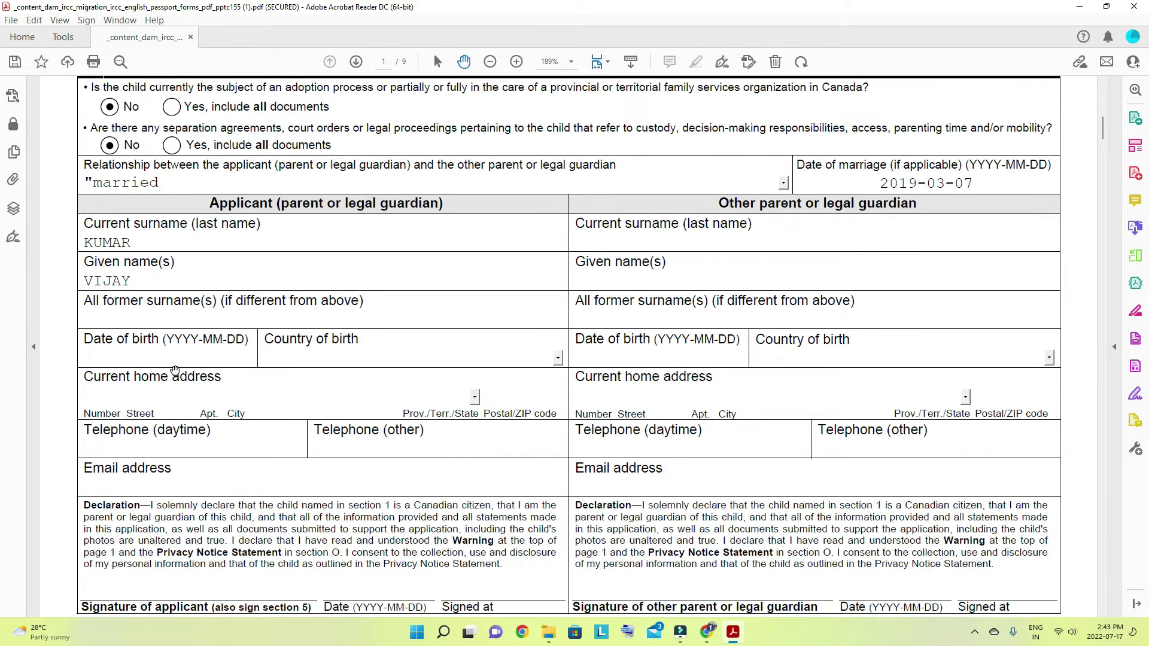
left_click(151, 359)
type("1989-05-05")
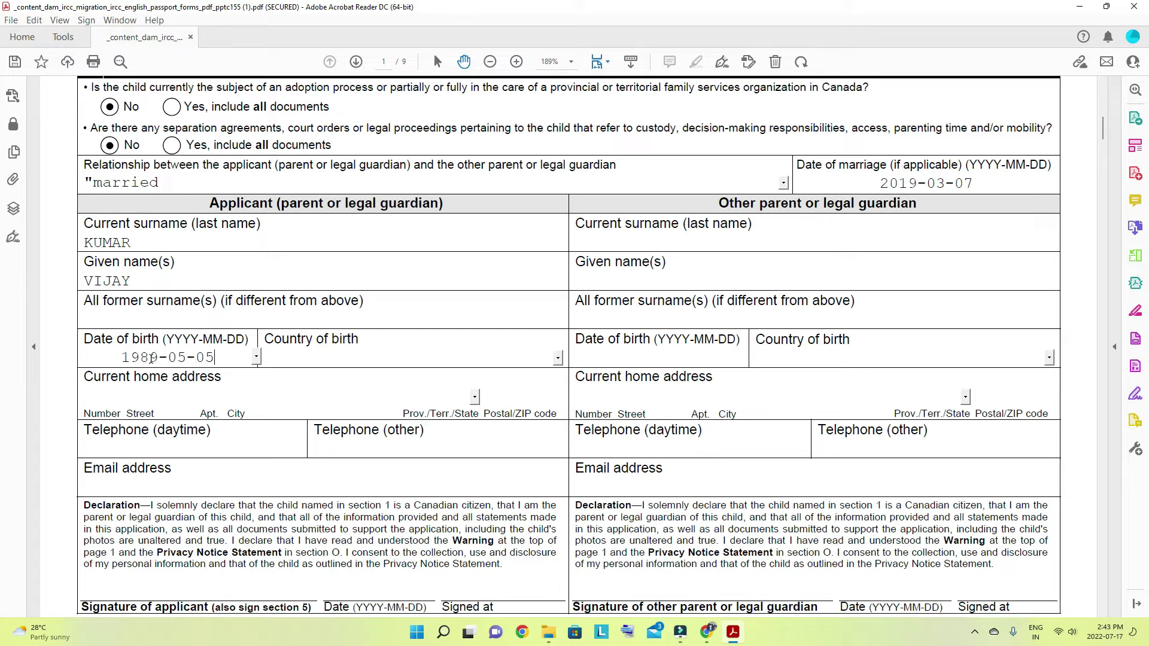
left_click(349, 355)
left_click(559, 358)
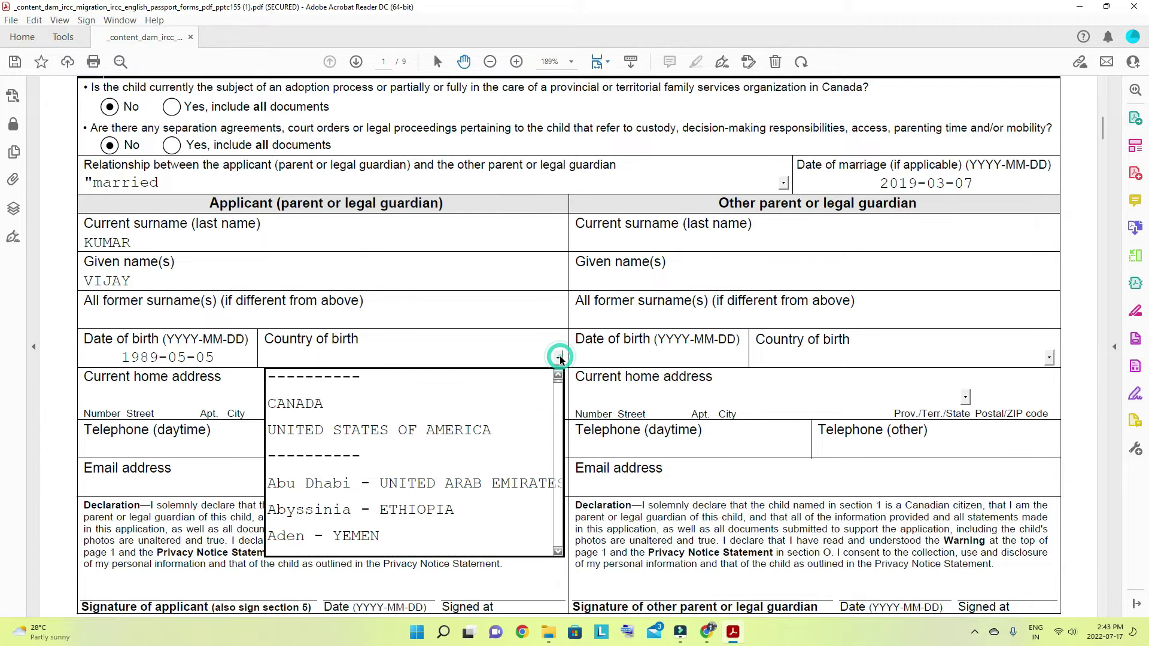
key("i")
key("i")
key("i")
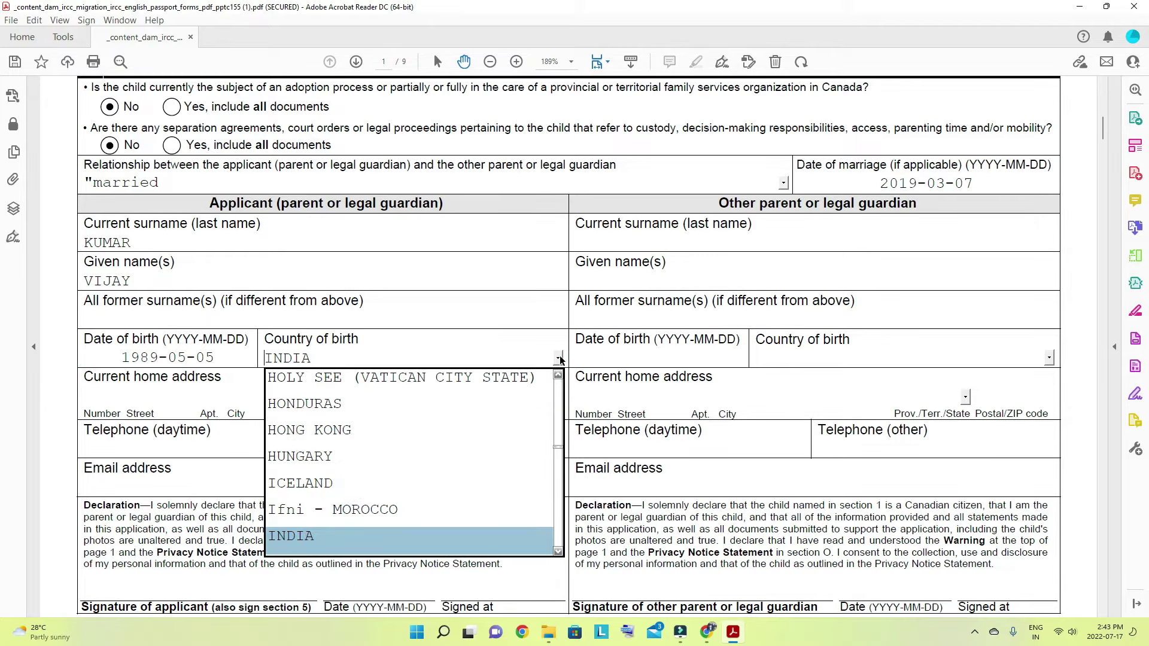
key("Return")
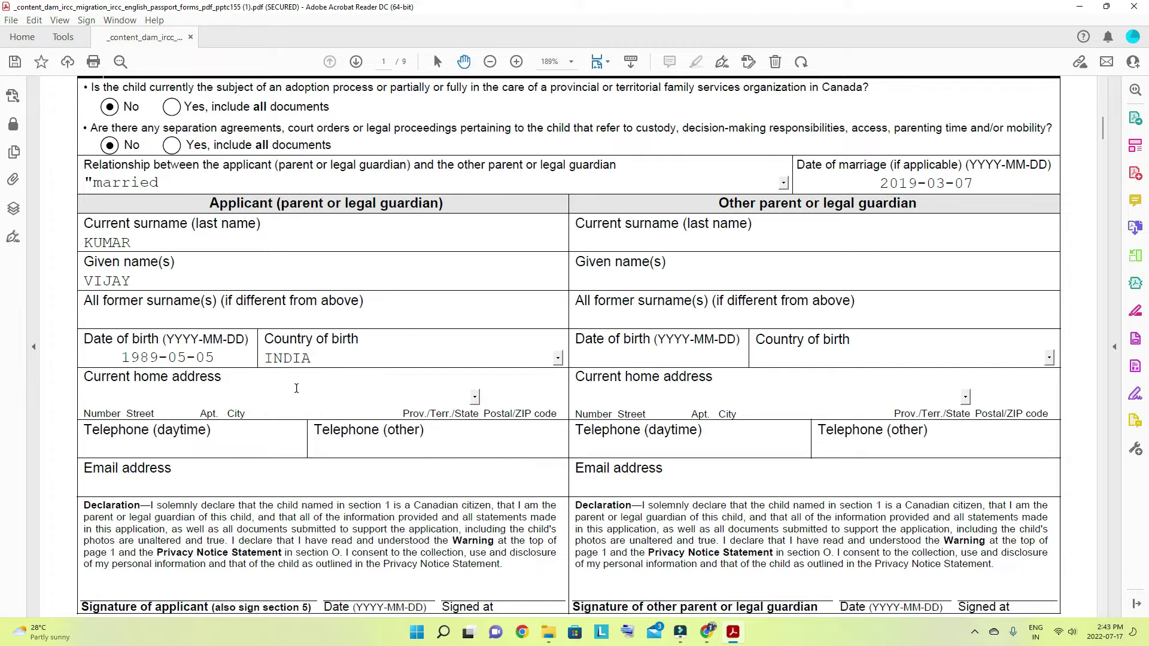
scroll(165, 381, "down", 1)
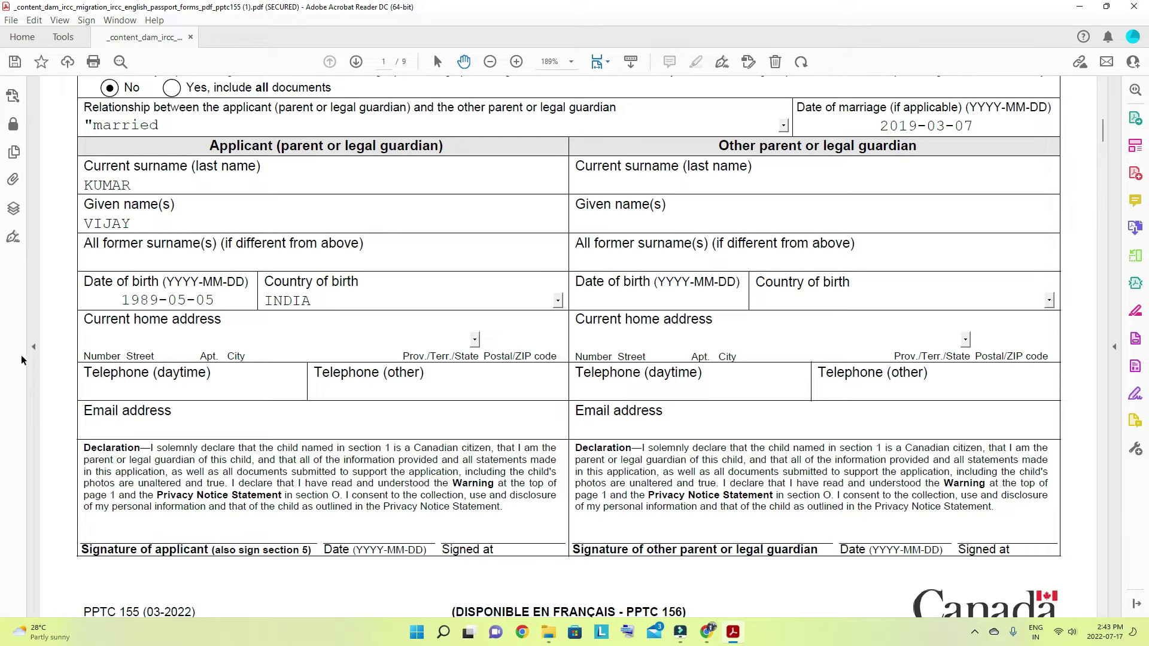
Step: Fill in the applicant's home address with province BC and postal code
left_click(98, 343)
type("XYZ")
left_click(475, 340)
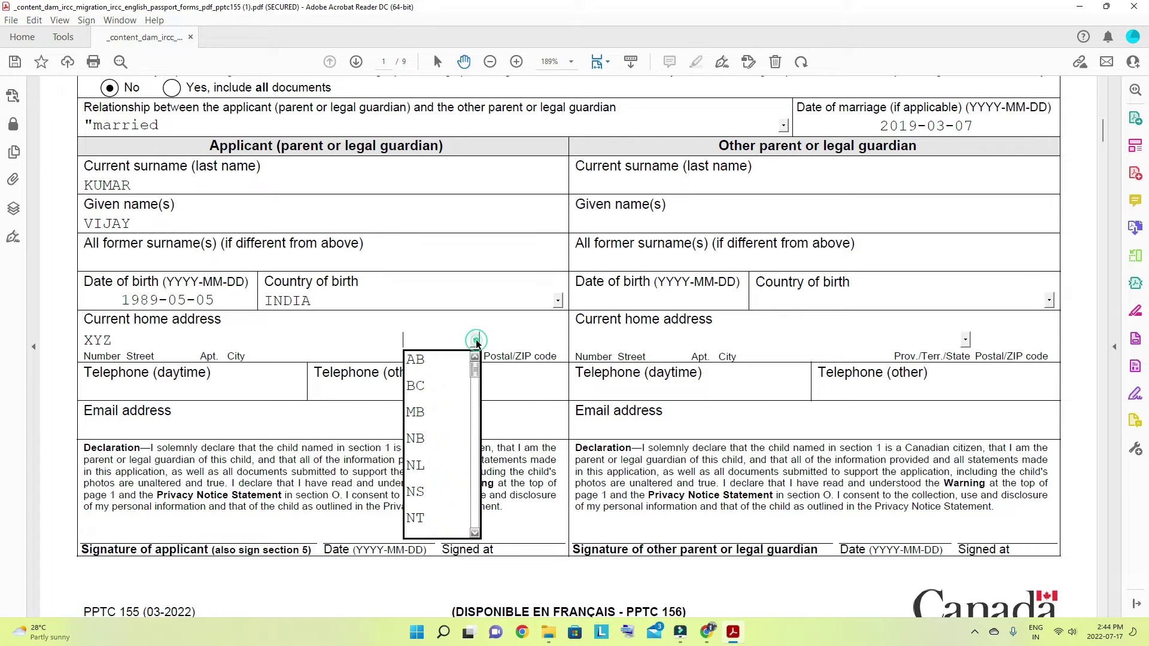
left_click(427, 388)
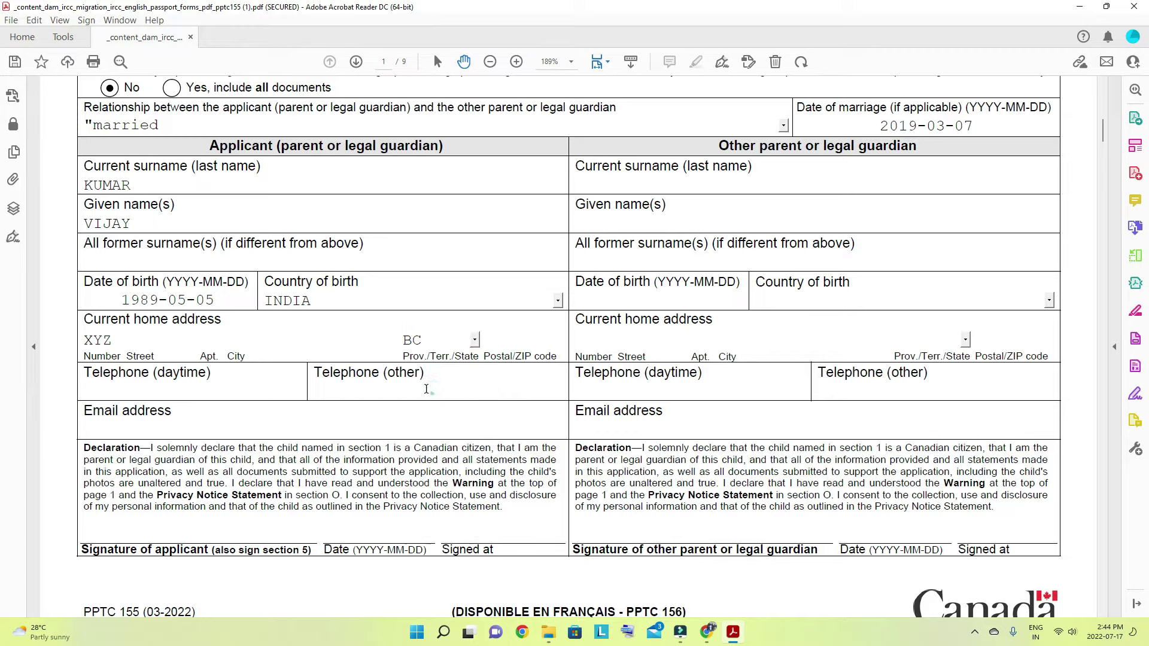
left_click(510, 340)
type("V1Q")
type("5T6")
scroll(224, 412, "down", 2)
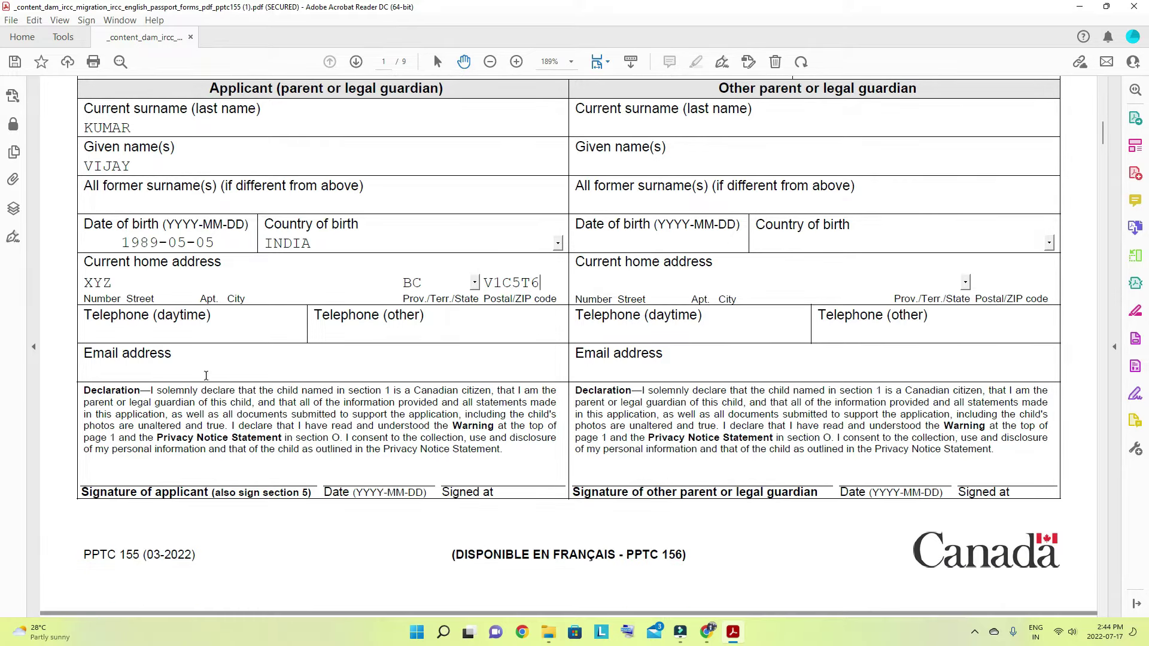
left_click(101, 334)
left_click(136, 371)
type("XYZ@")
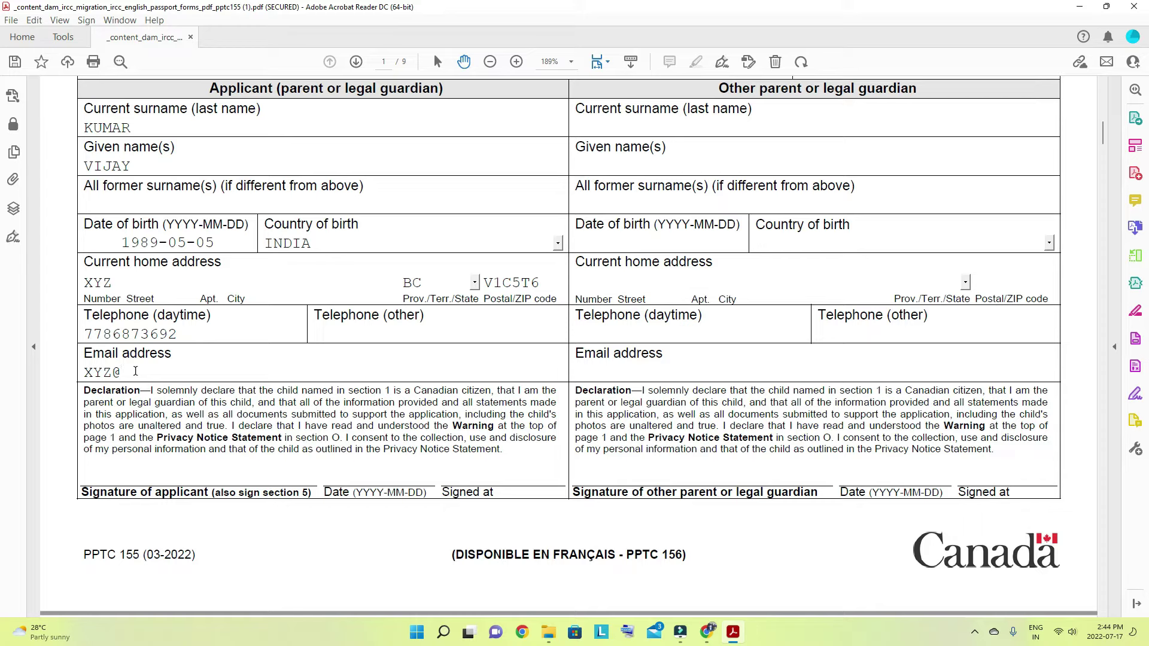
type("GMAIL.COM")
scroll(487, 333, "down", 2)
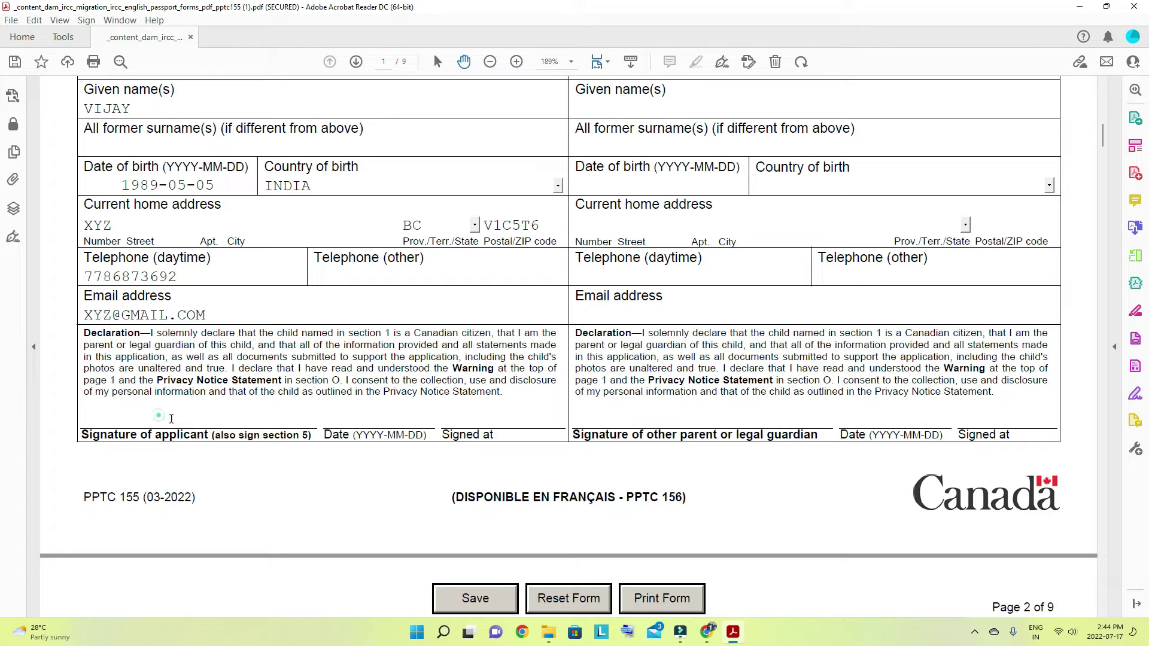
left_click_drag(159, 418, 307, 424)
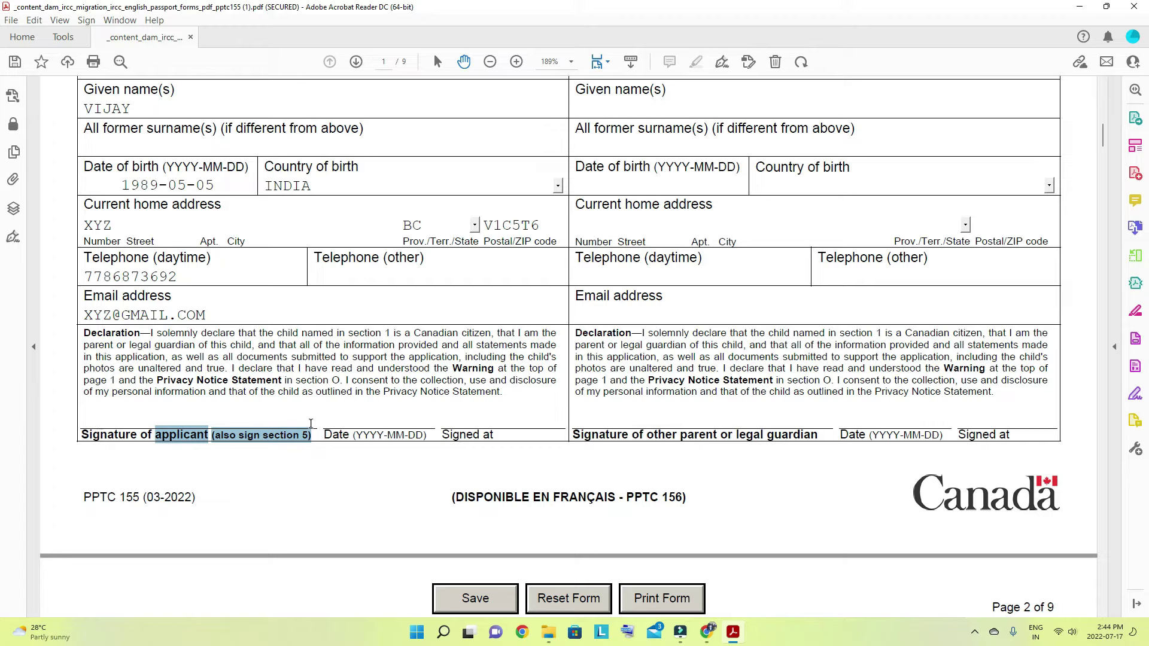
left_click(354, 427)
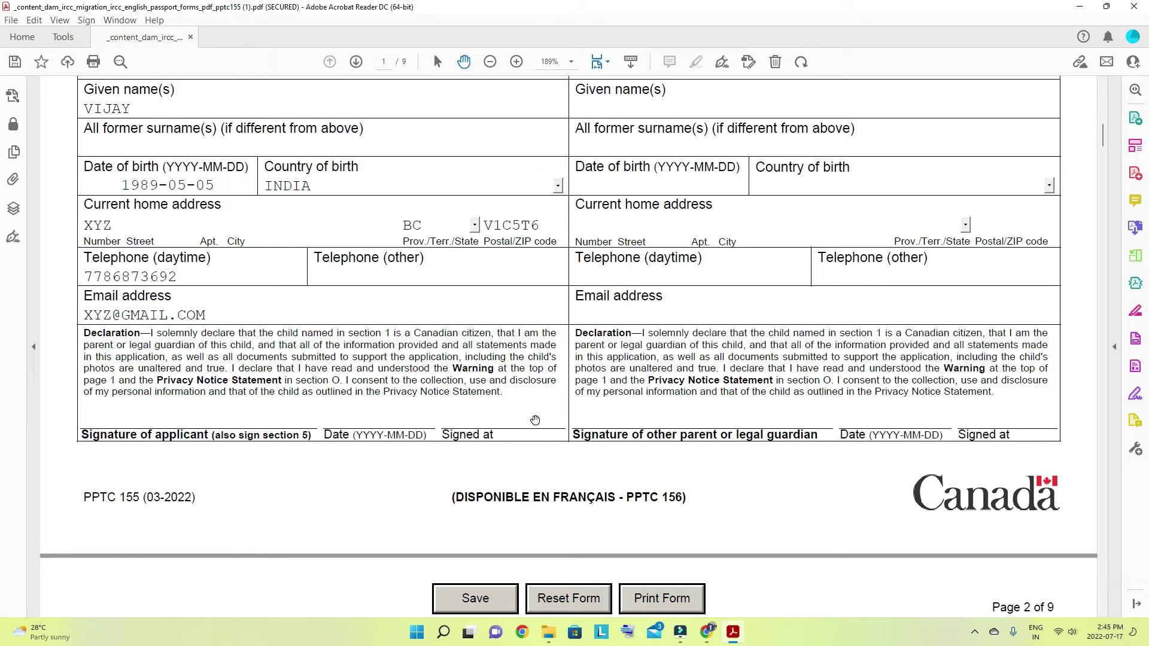
Step: Enter the other parent's current surname and given name
scroll(599, 395, "up", 3)
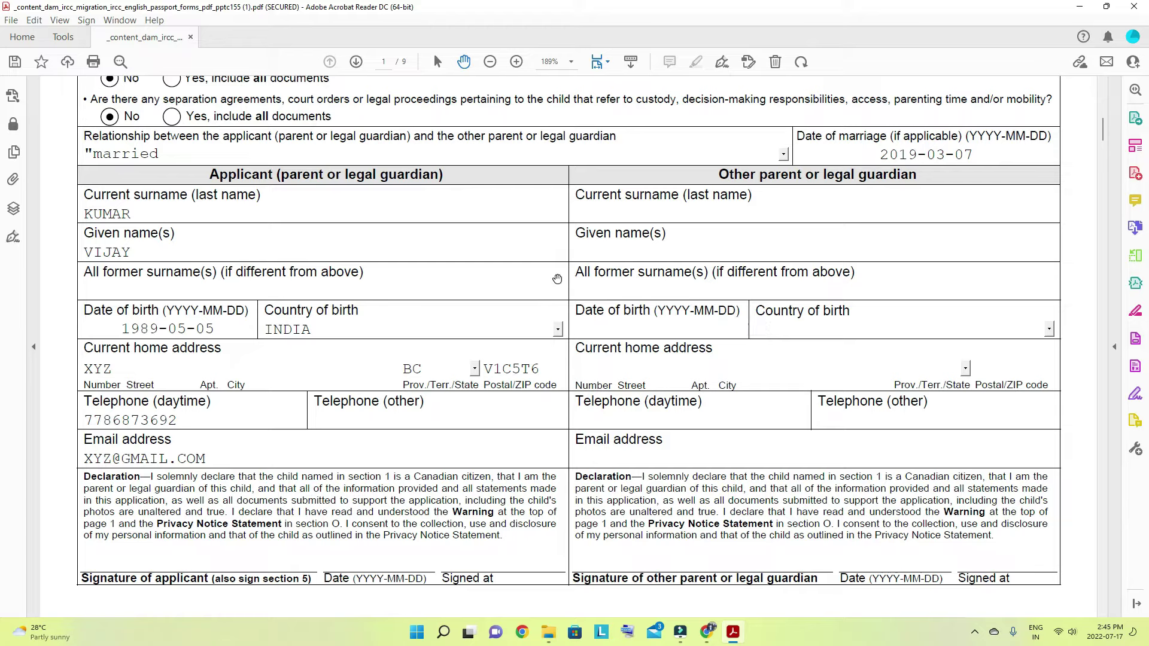
left_click(596, 213)
left_click(593, 251)
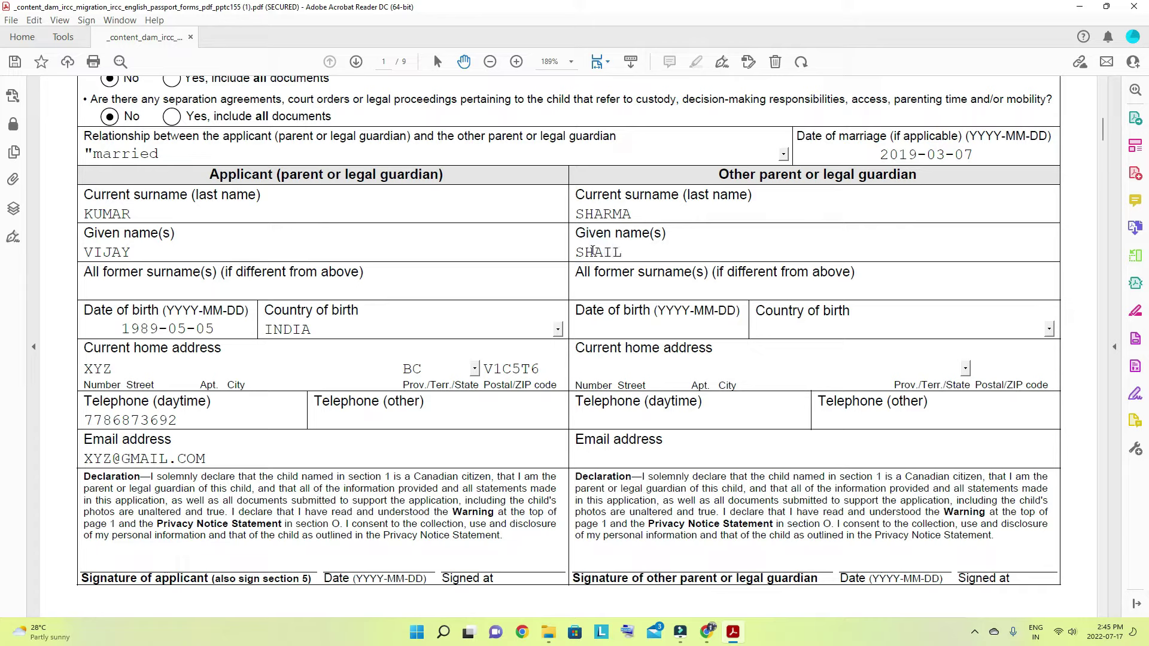
Step: Select text on the other parent's signature and Signed at labels
scroll(677, 316, "down", 3)
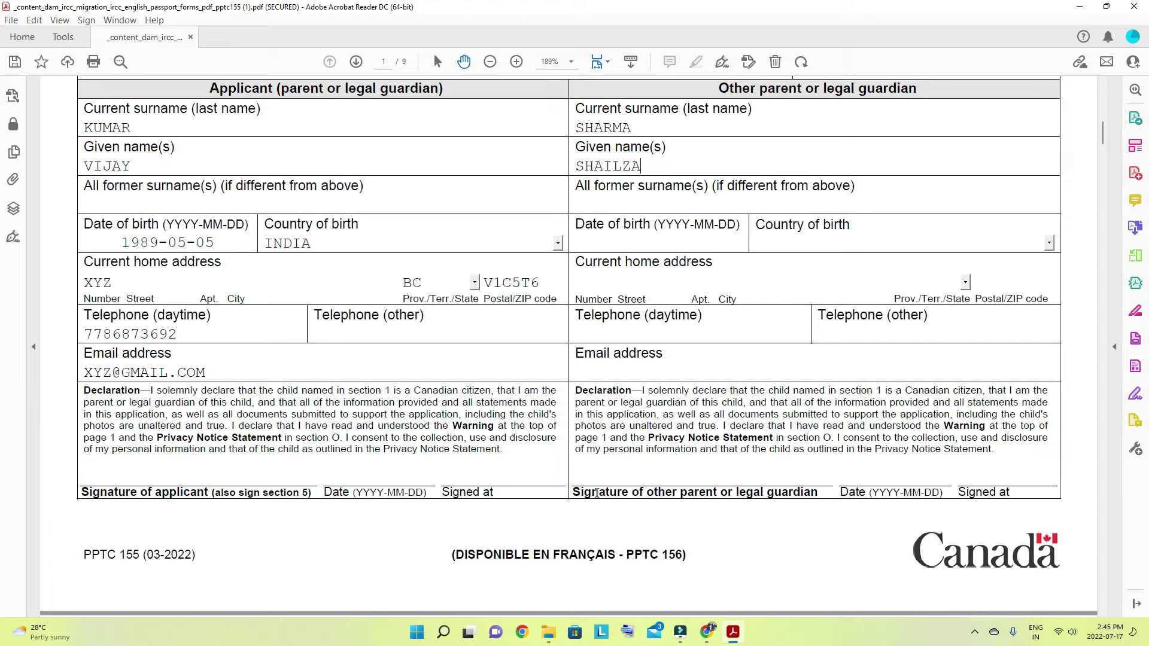
left_click_drag(597, 493, 789, 494)
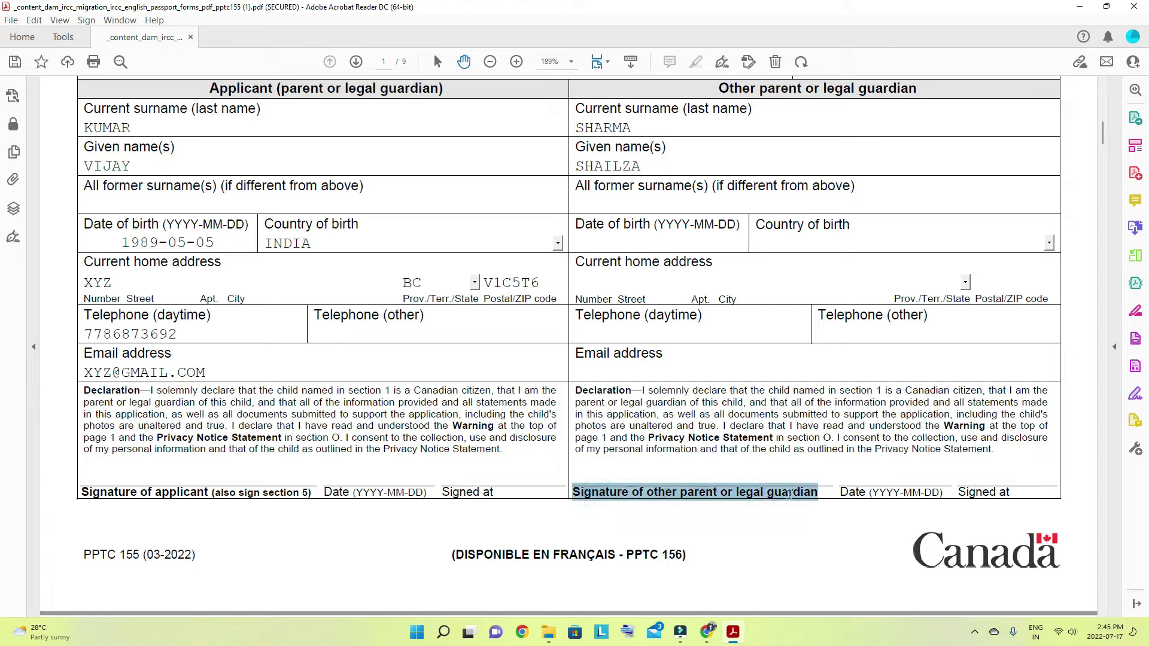
left_click(886, 494)
left_click_drag(958, 492, 1015, 490)
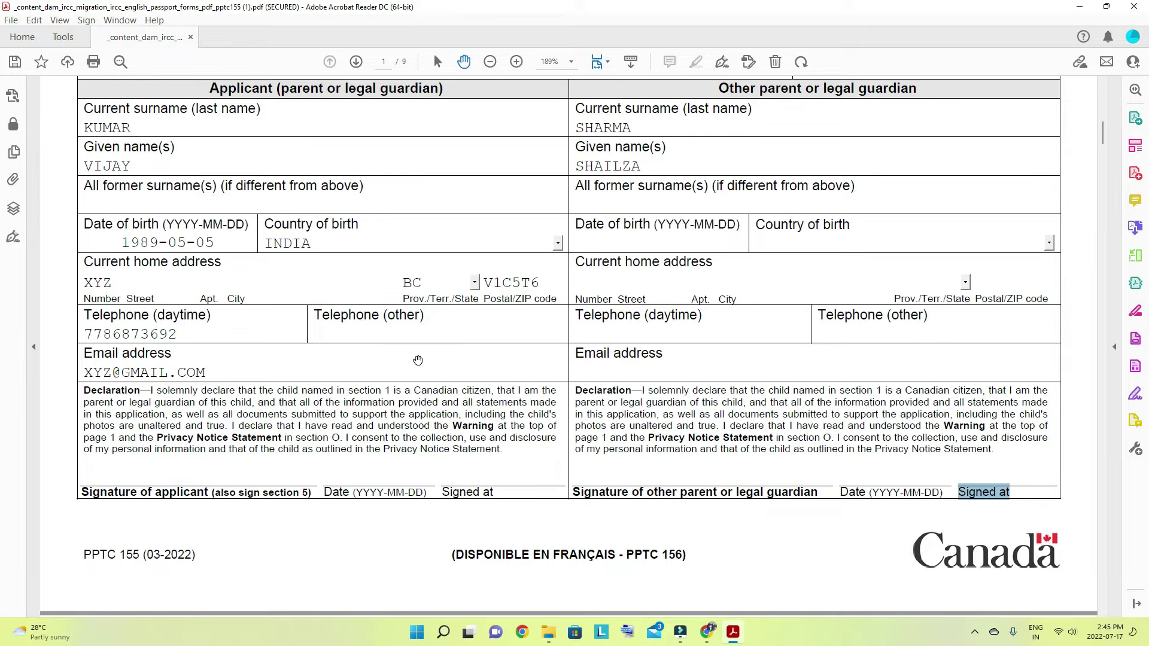
Step: Scroll through page 2, review the parent details on page 1, then return to section 3
scroll(418, 359, "up", 1)
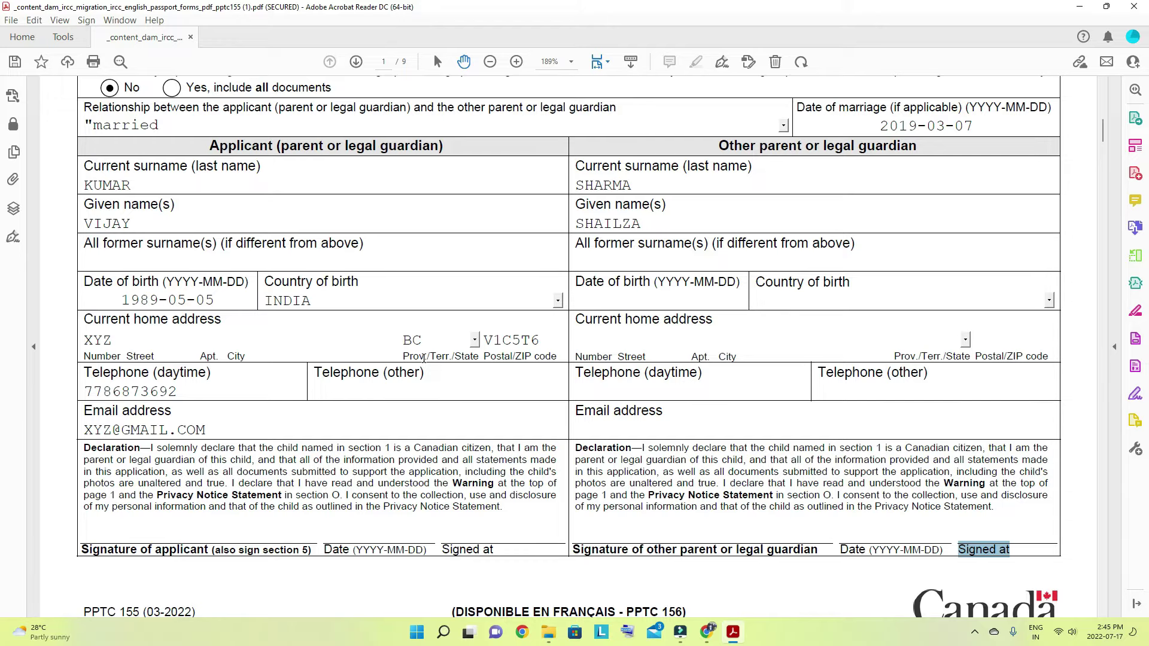
scroll(426, 358, "down", 5)
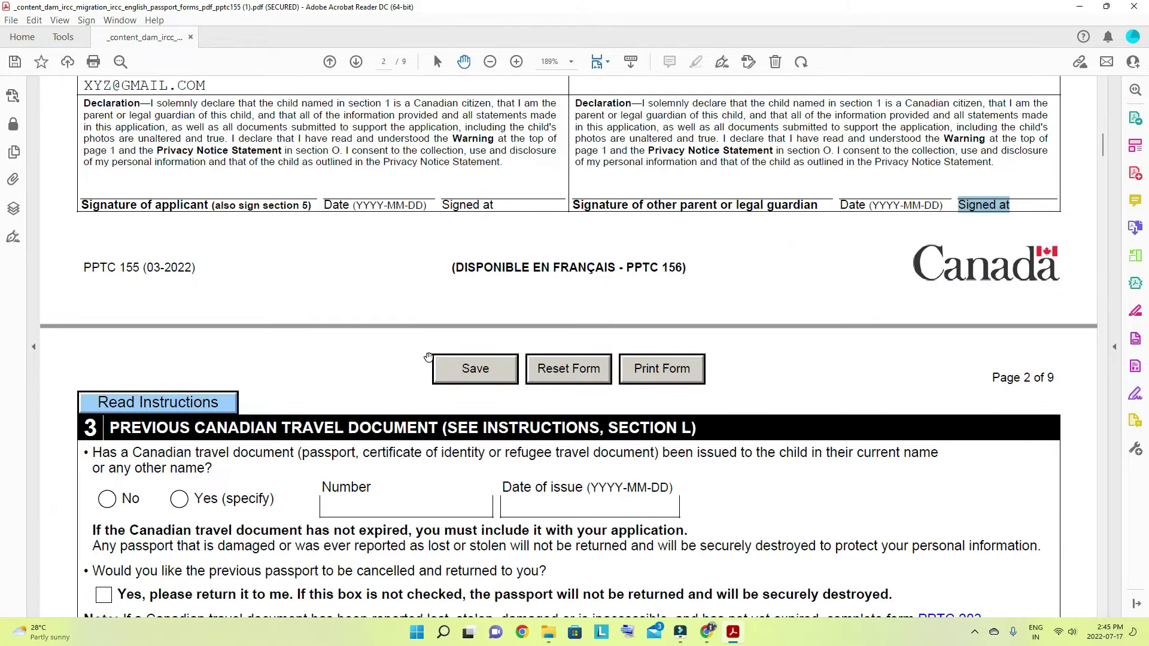
scroll(429, 357, "down", 6)
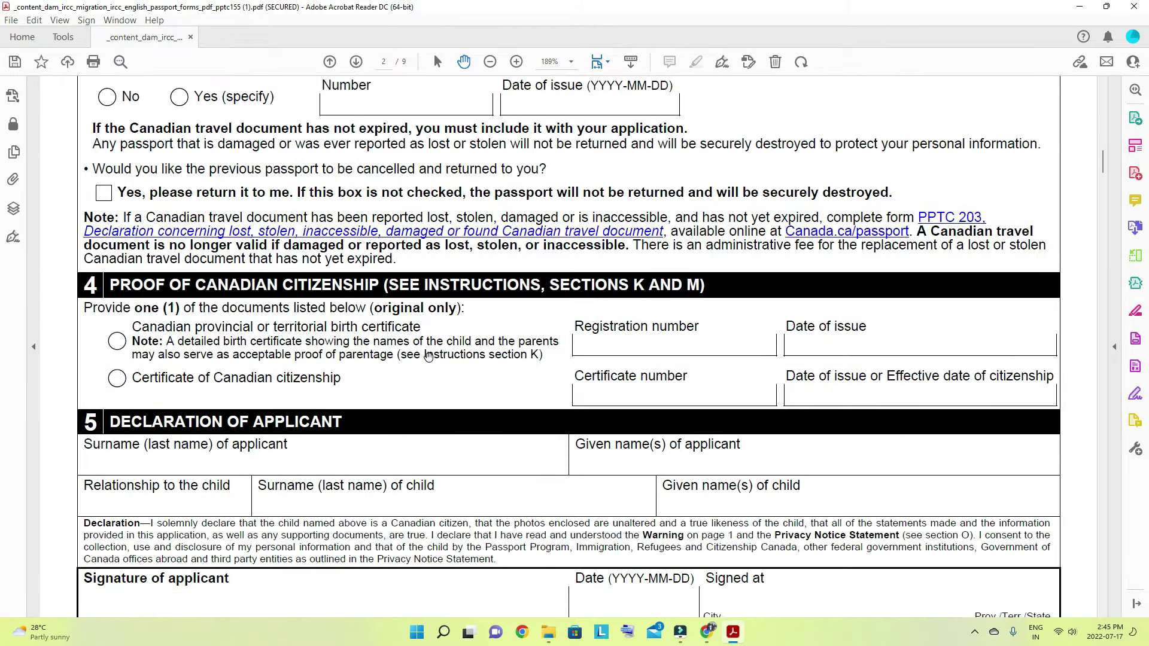
scroll(429, 355, "down", 2)
scroll(429, 357, "down", 2)
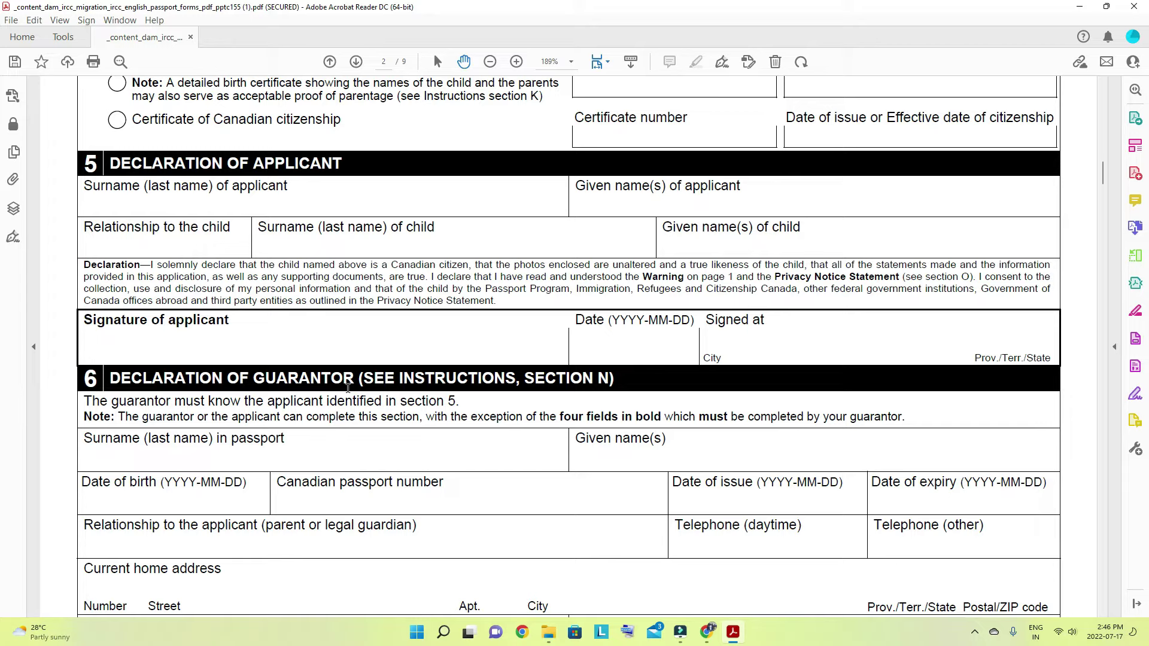
scroll(403, 387, "up", 3)
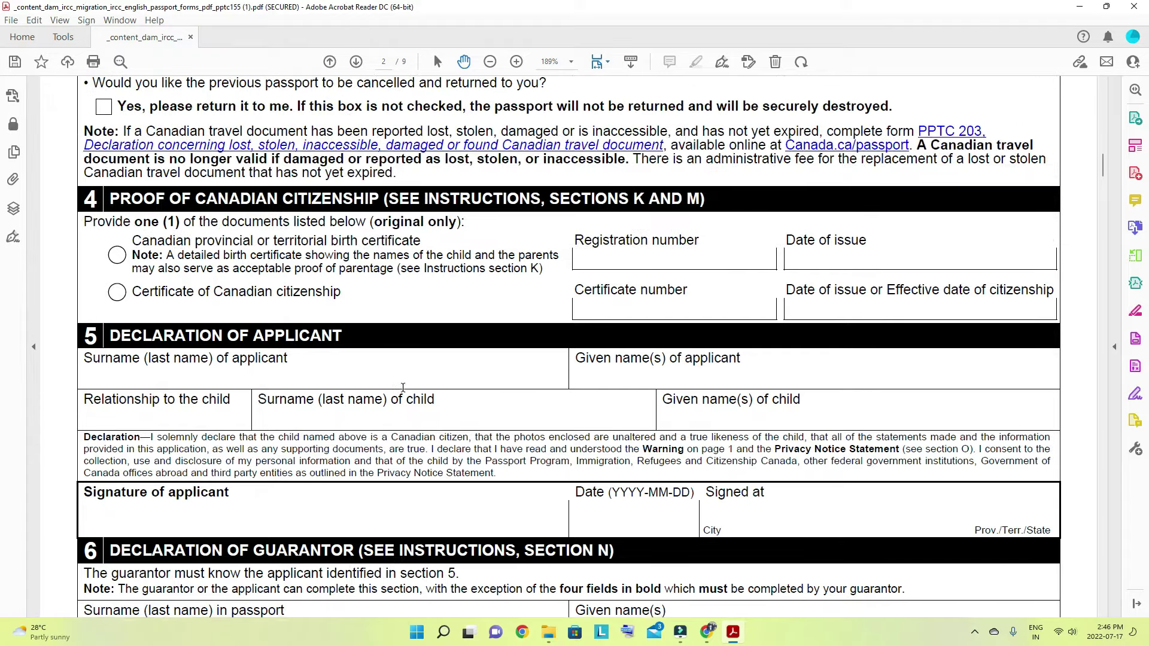
scroll(402, 388, "up", 15)
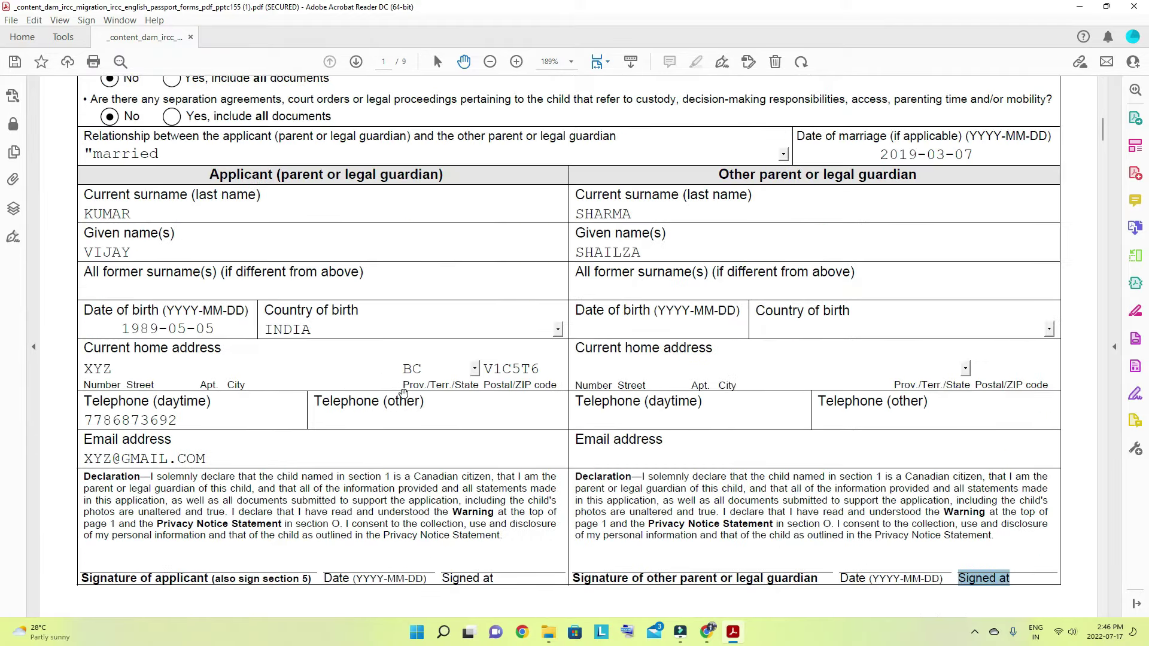
scroll(391, 399, "up", 1)
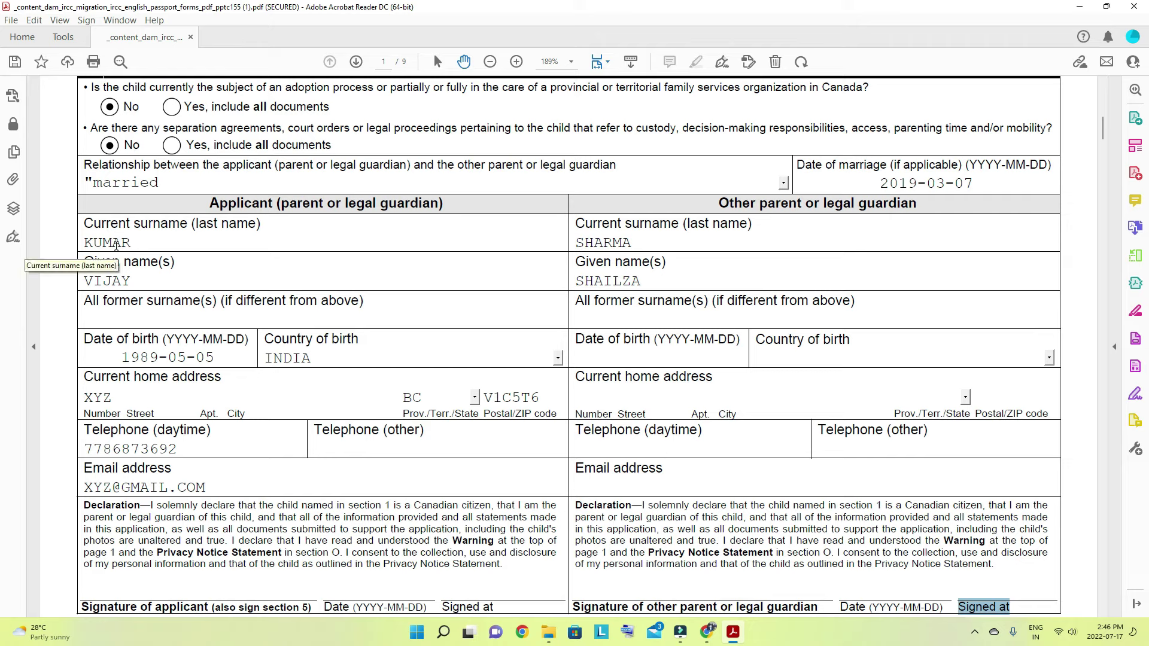
left_click_drag(88, 241, 94, 243)
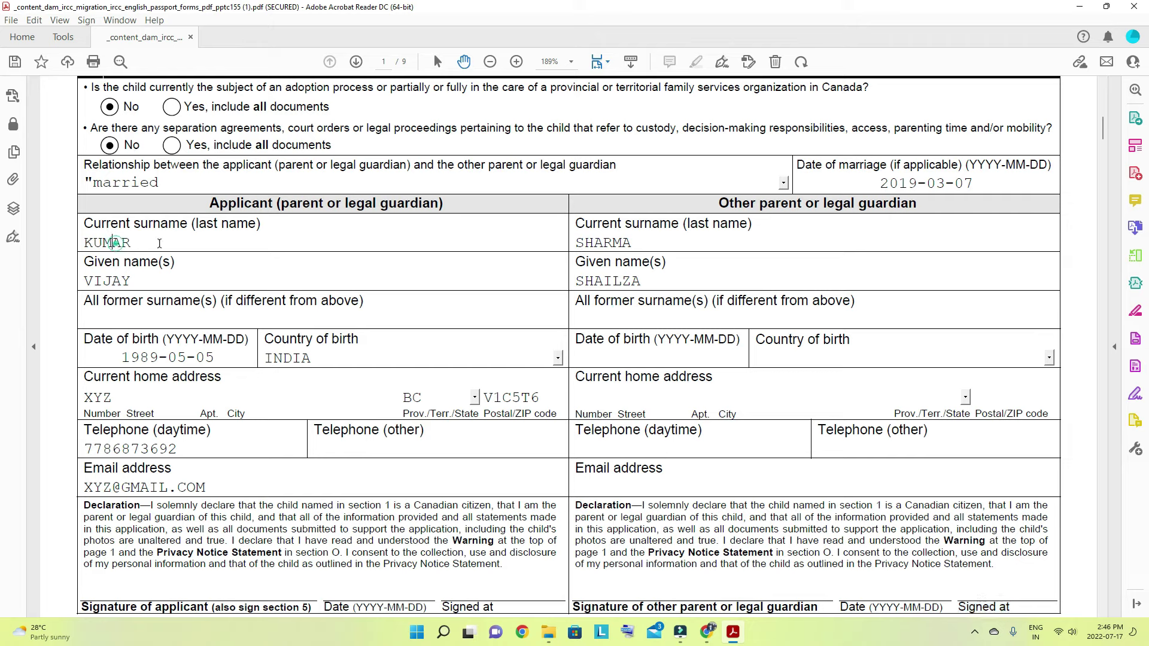
scroll(335, 140, "down", 10)
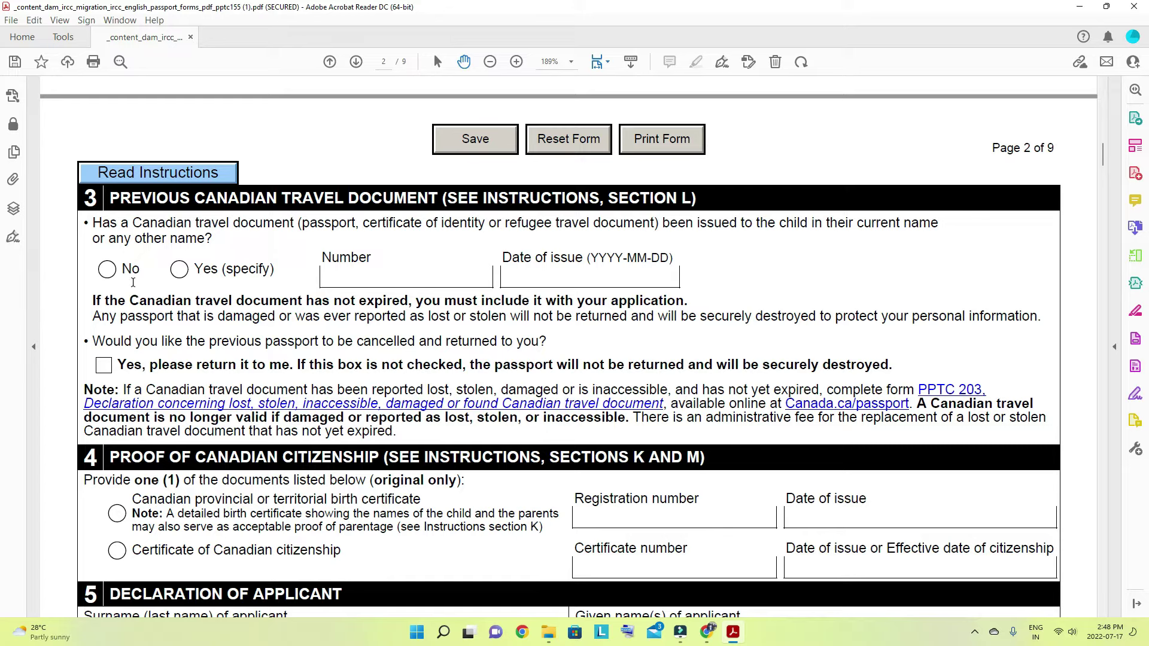
Step: Answer No to previous travel documents and choose a birth certificate with its registration number
left_click(108, 271)
scroll(413, 365, "down", 5)
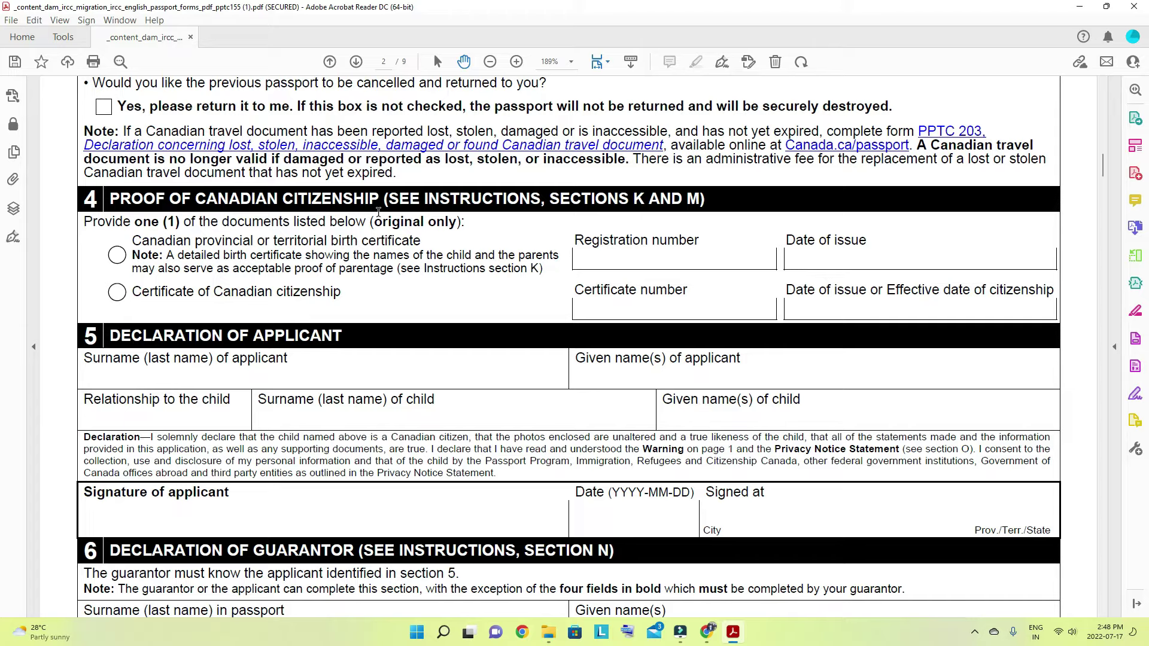
left_click(118, 257)
left_click(614, 259)
type("DFFSDGSF")
left_click(832, 262)
scroll(451, 306, "down", 3)
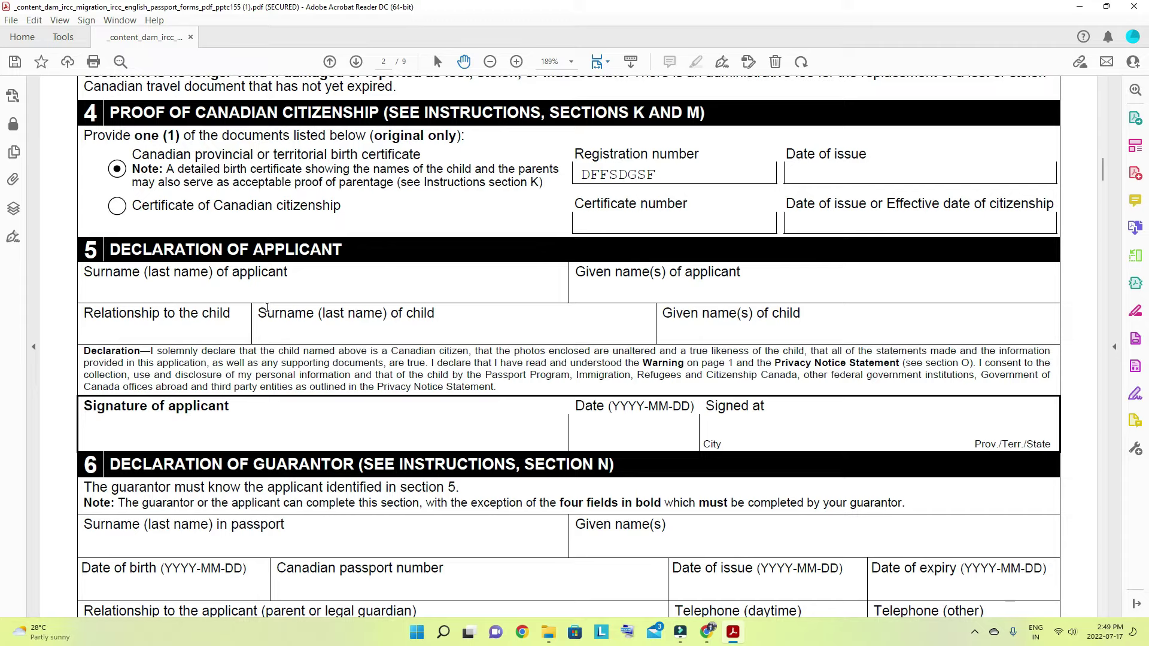
Step: Enter the applicant's surname and given name in section 5, with relationship FATHER
left_click(108, 293)
left_click(606, 292)
scroll(484, 329, "up", 10)
scroll(484, 331, "up", 8)
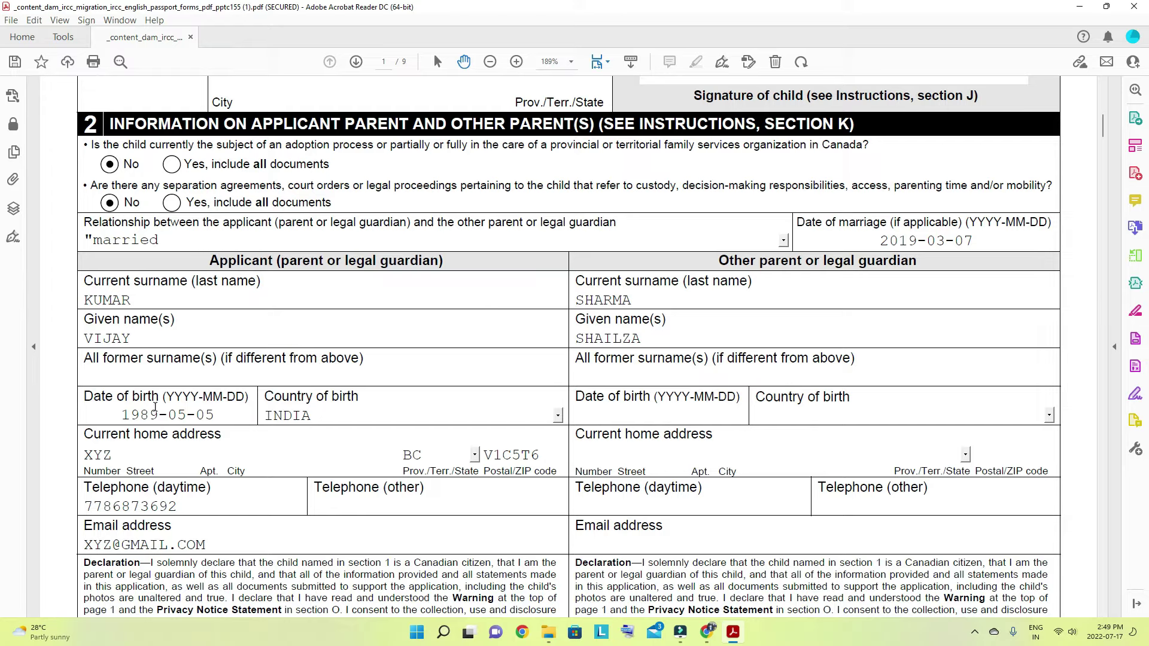
scroll(304, 391, "down", 15)
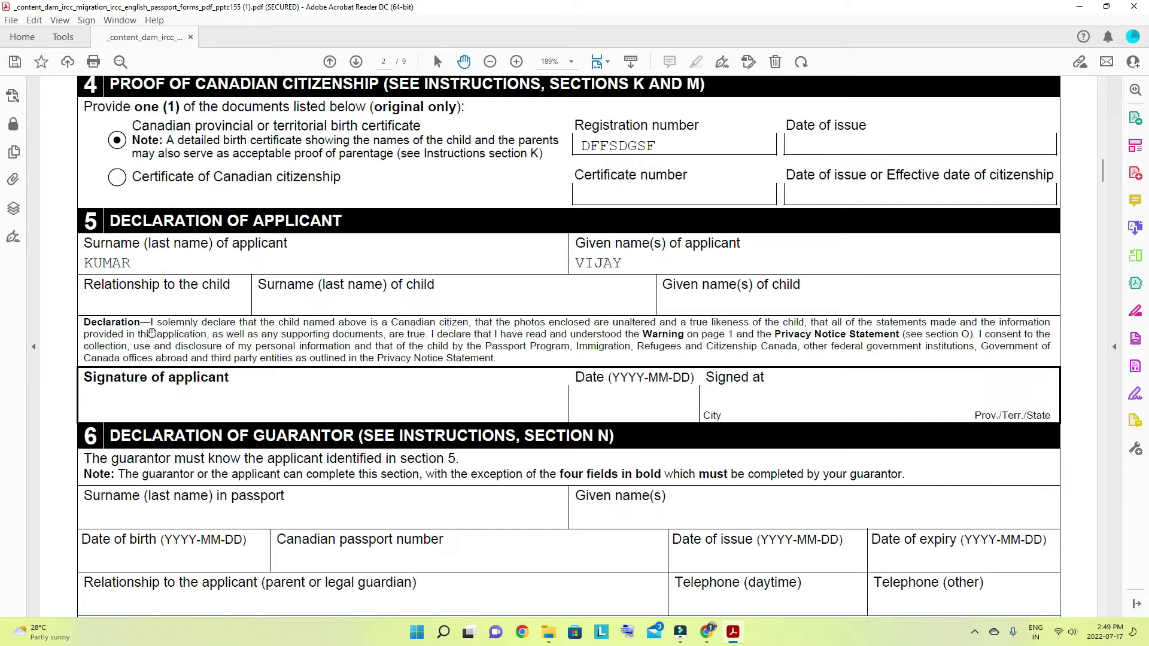
left_click(116, 302)
type("FATHER")
left_click(308, 301)
scroll(348, 289, "down", 3)
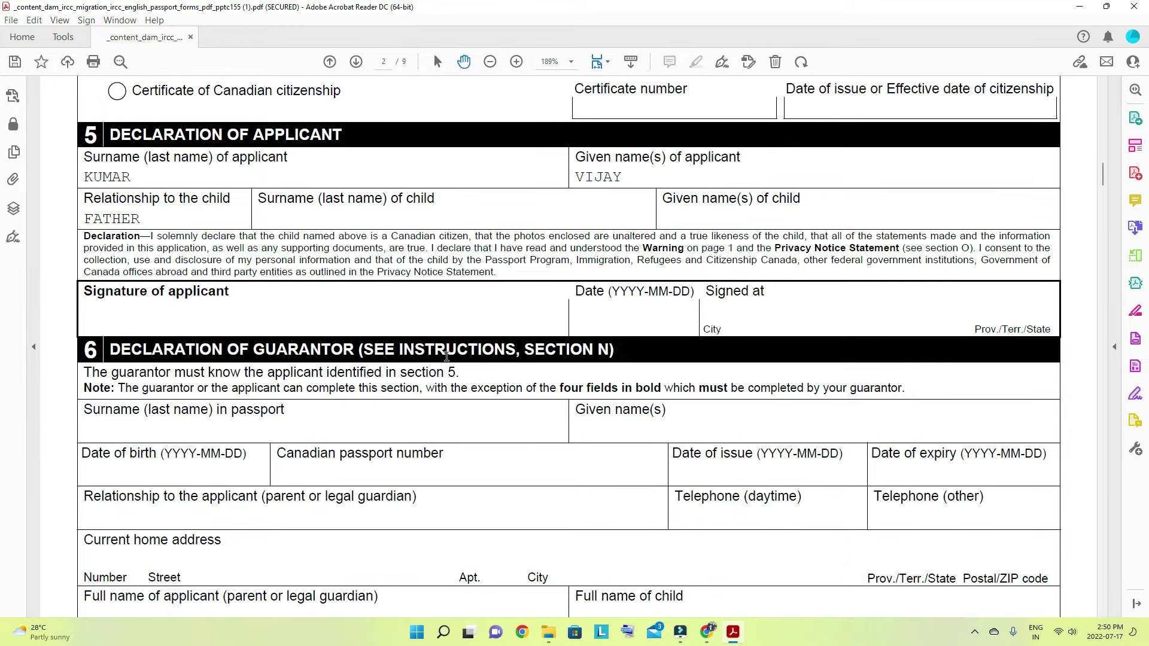
Step: Fill in the guarantor's surname and given name
scroll(258, 393, "down", 3)
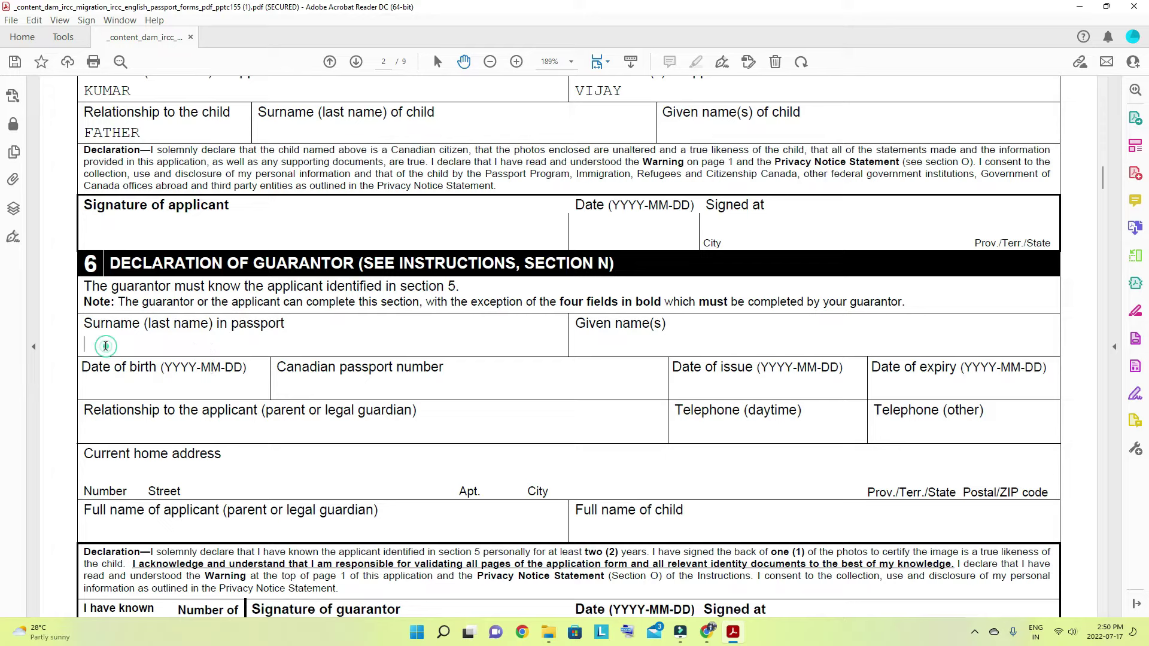
type("FGHXF")
left_click(632, 347)
type("FGGNDFG")
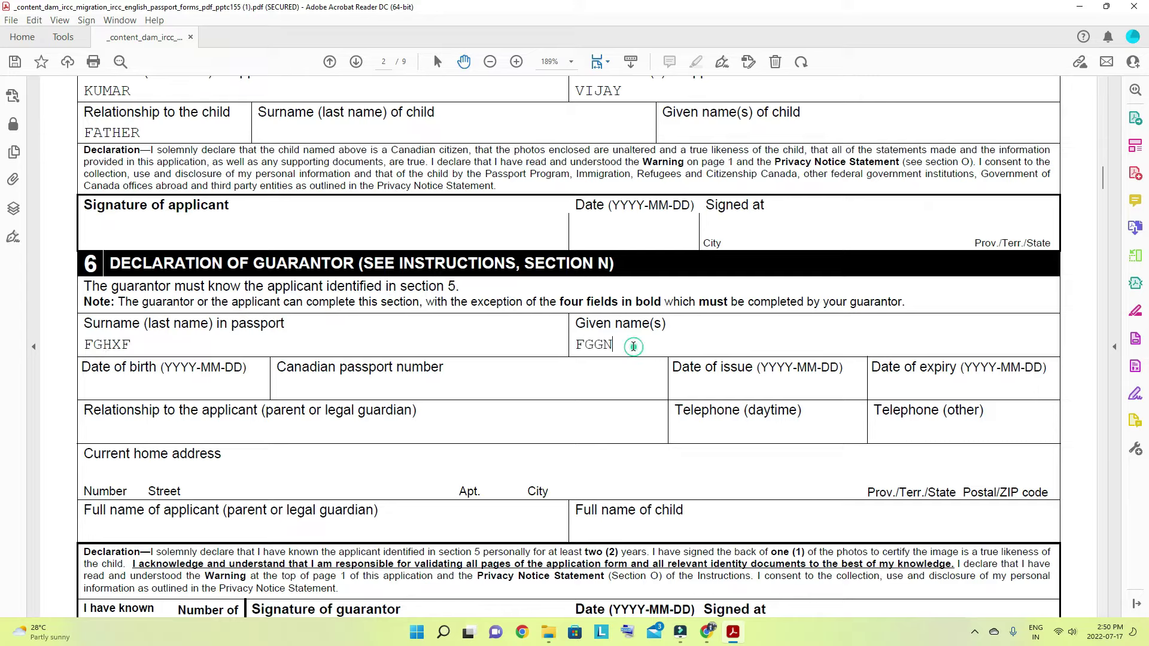
Step: Set the guarantor's date of birth to 1984-06-12 with the calendar picker
left_click(118, 389)
left_click(271, 387)
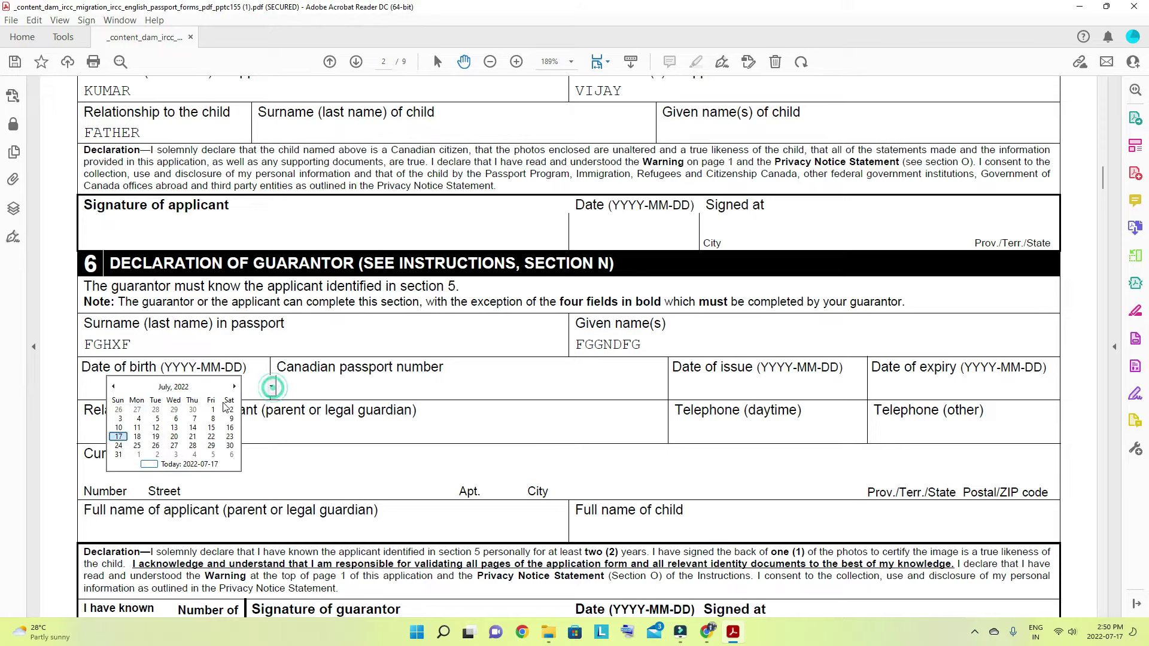
left_click(182, 388)
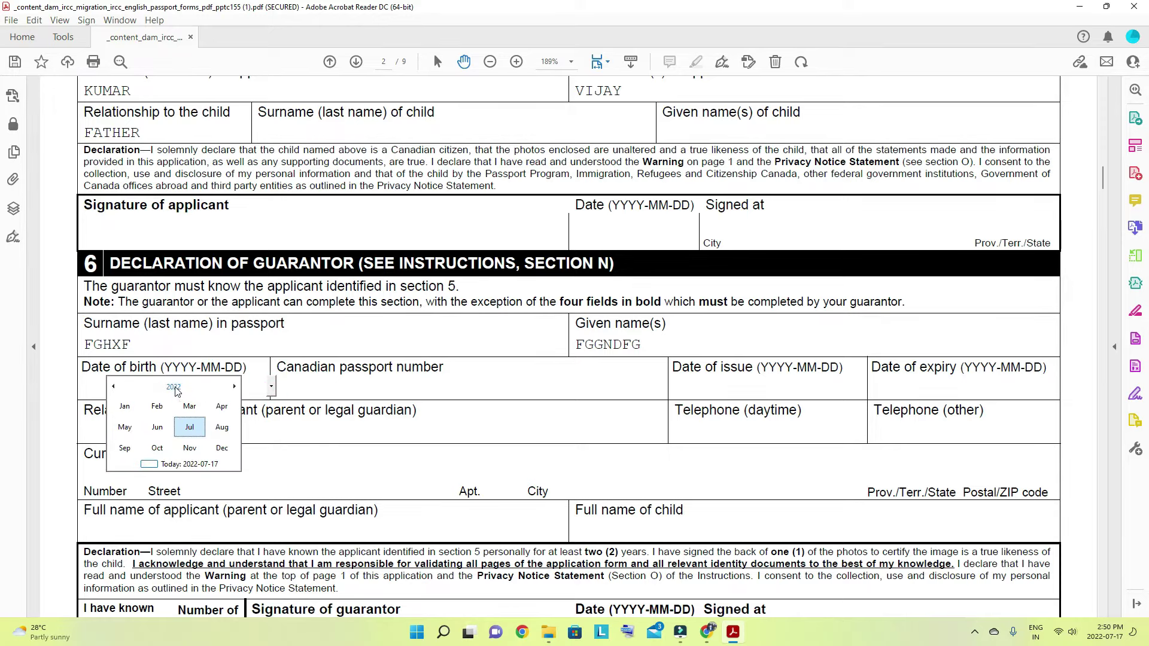
left_click(174, 388)
left_click(112, 387)
left_click(112, 387)
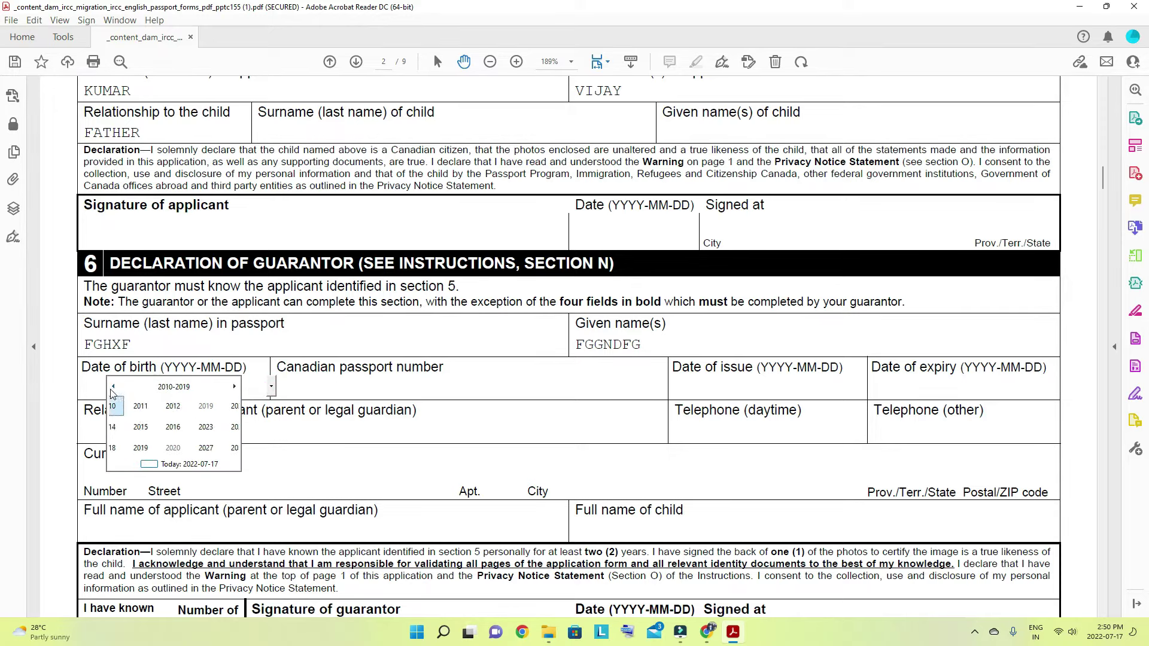
left_click(112, 387)
left_click(112, 387)
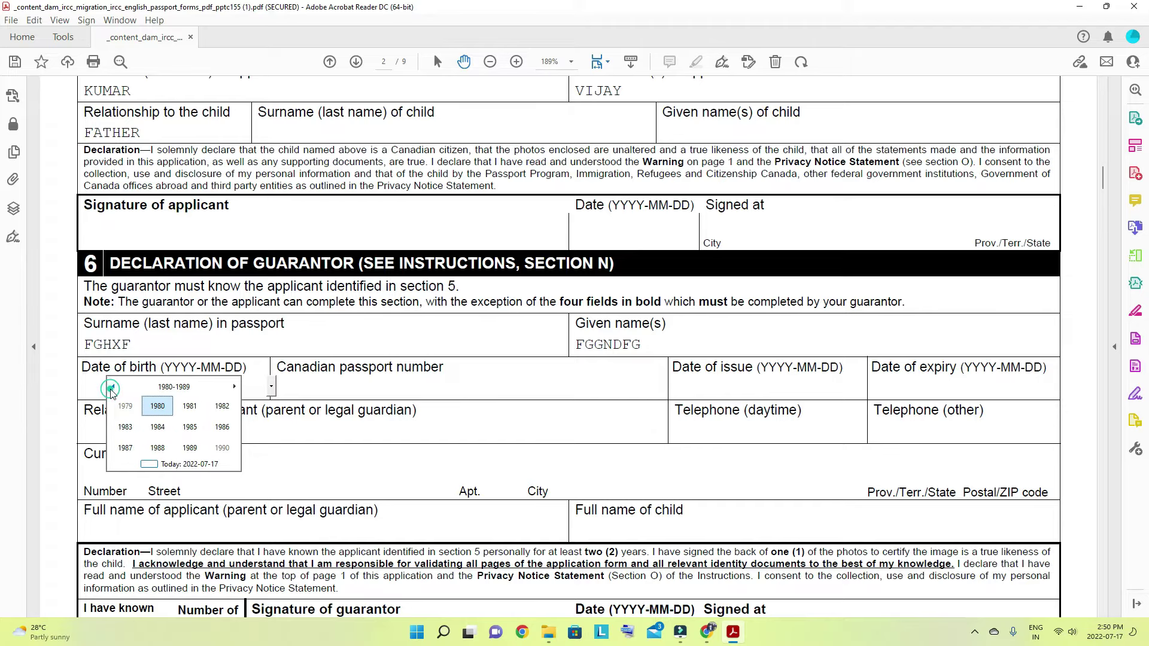
left_click(157, 428)
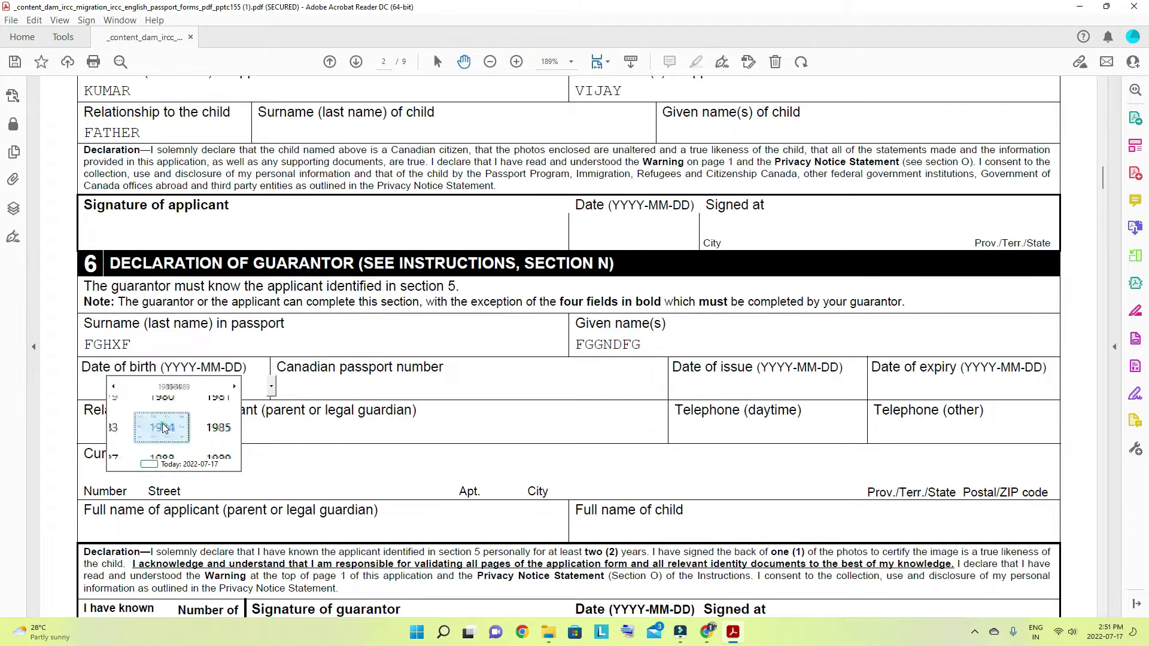
left_click(158, 428)
left_click(156, 426)
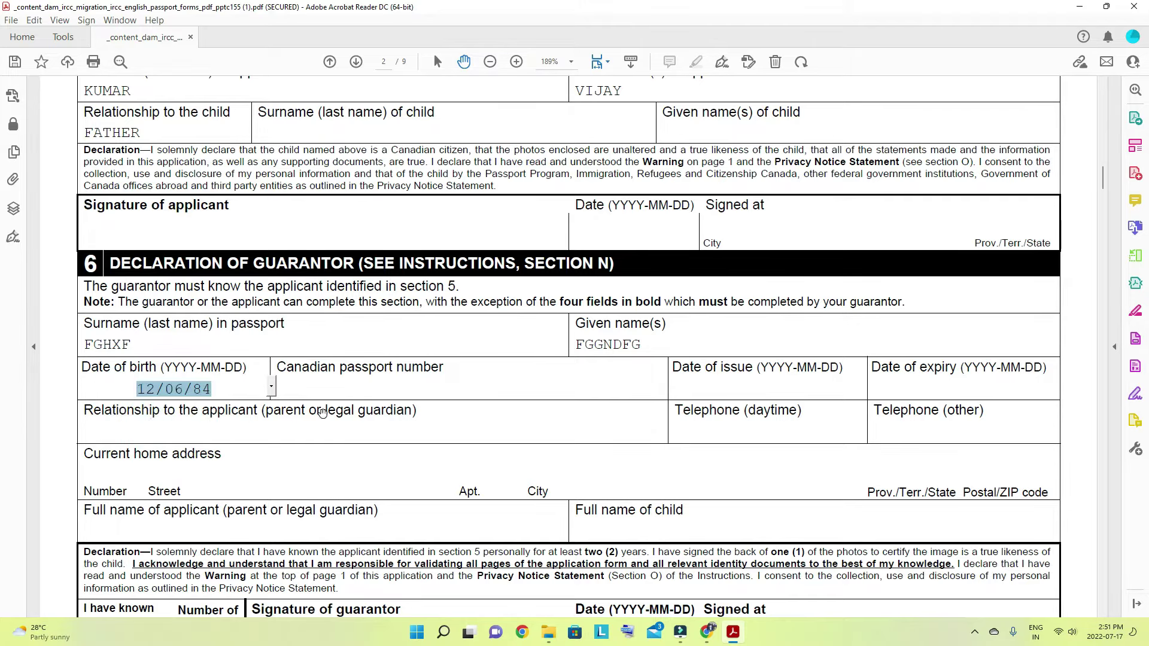
left_click(353, 388)
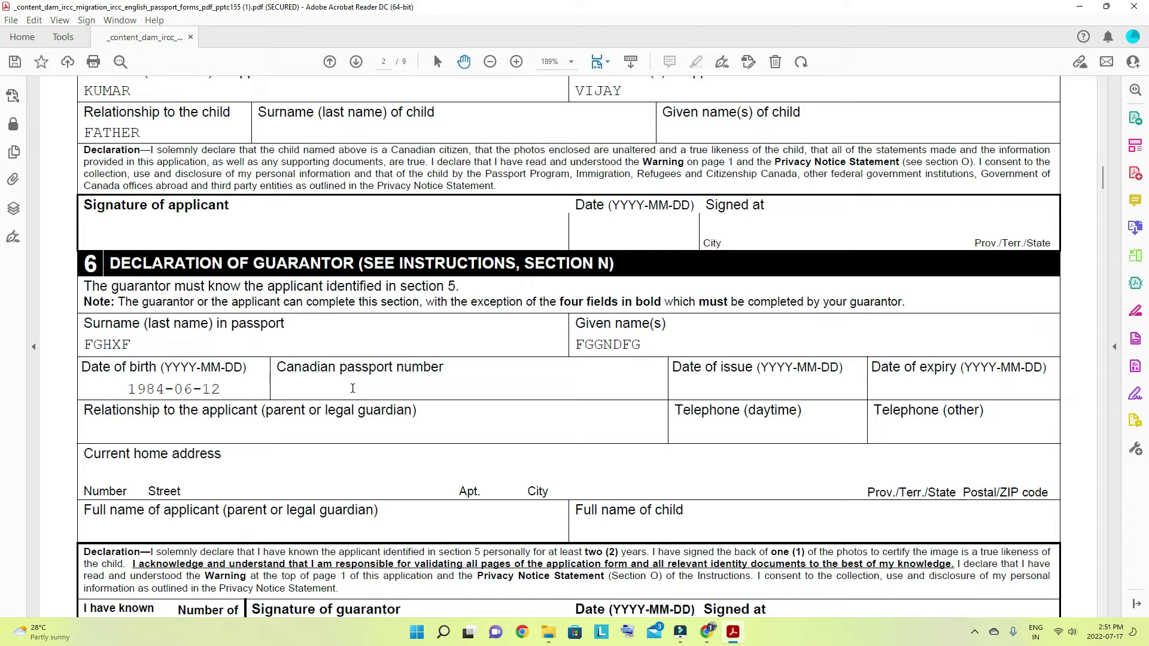
Step: Enter the guarantor's passport number and a date of issue of 15 June 2004
type("FDDGN")
left_click(742, 382)
left_click(769, 387)
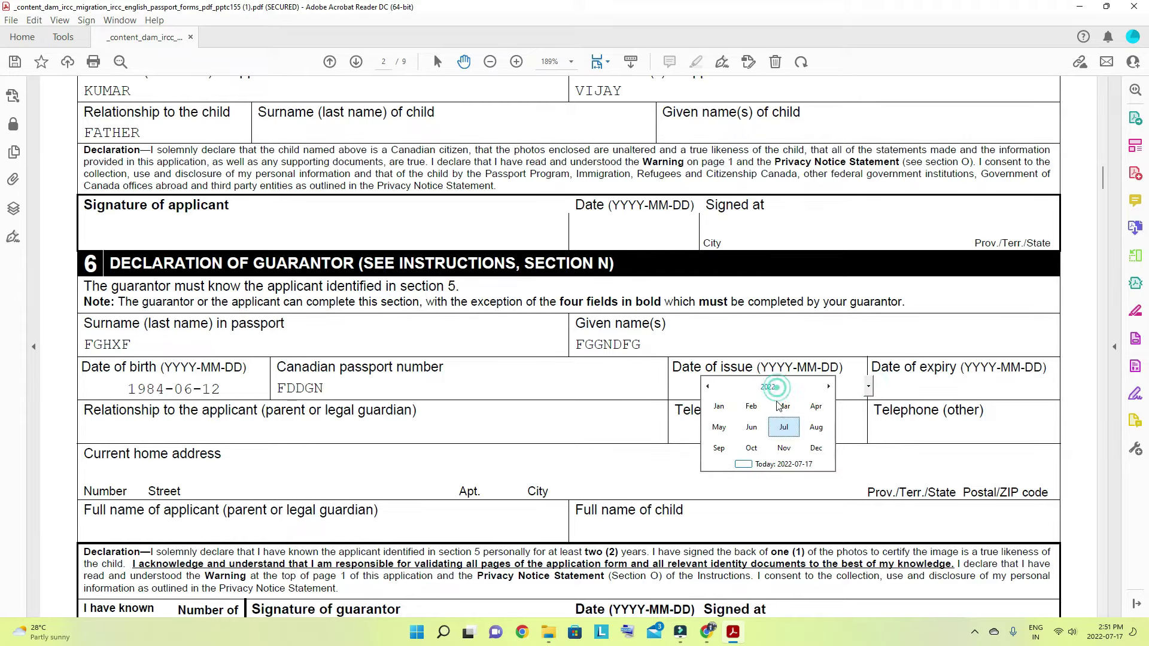
left_click(769, 387)
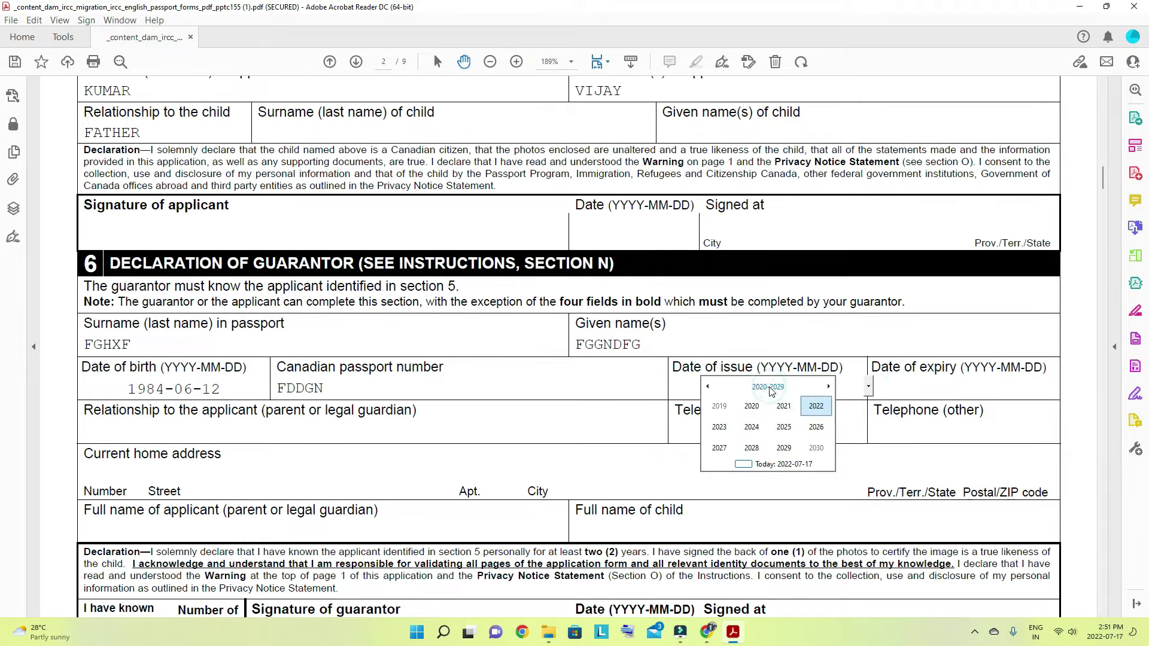
left_click(708, 386)
left_click(708, 387)
left_click(752, 427)
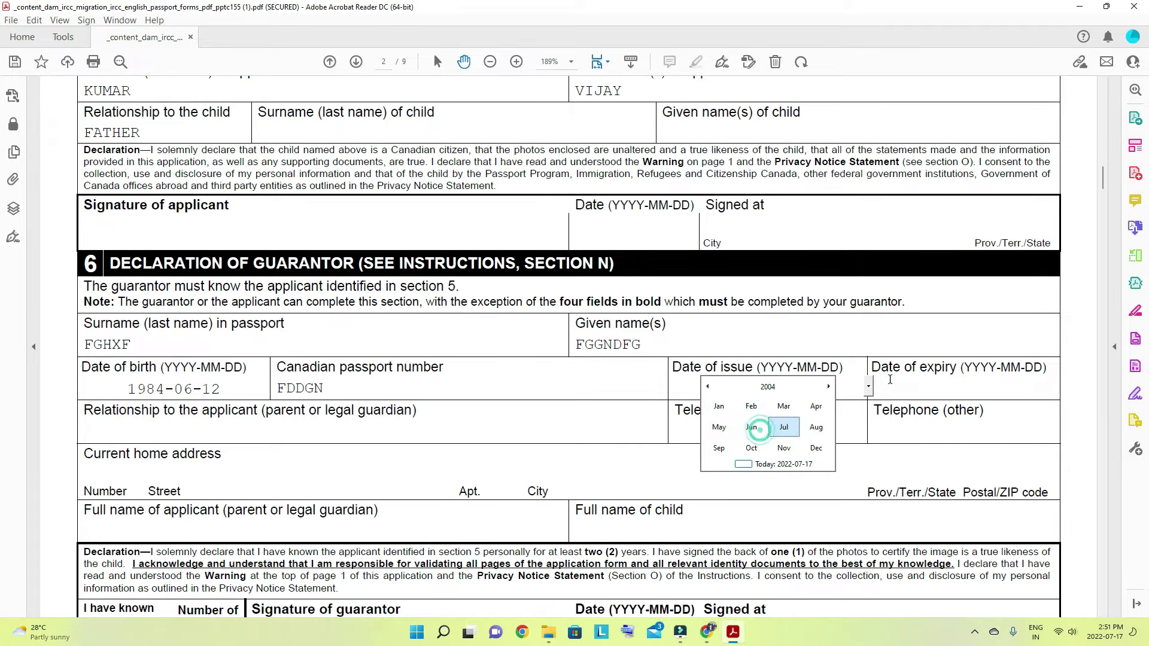
left_click(754, 429)
left_click(753, 430)
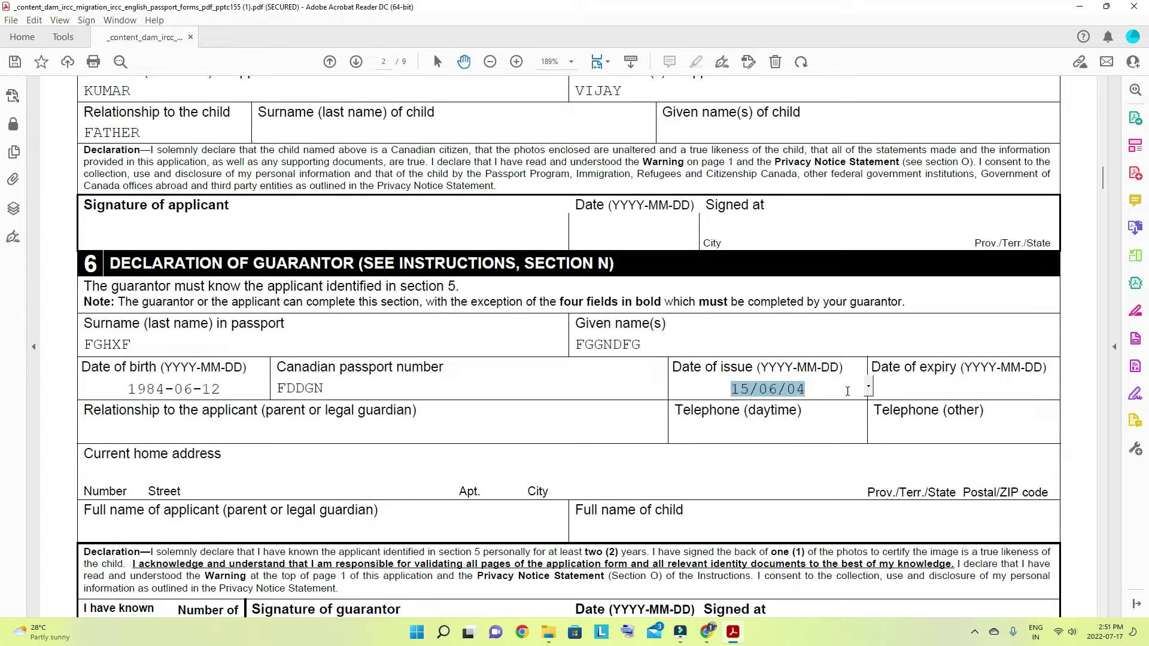
Step: Correct the passport's date of issue to 9 June 2020
left_click(868, 386)
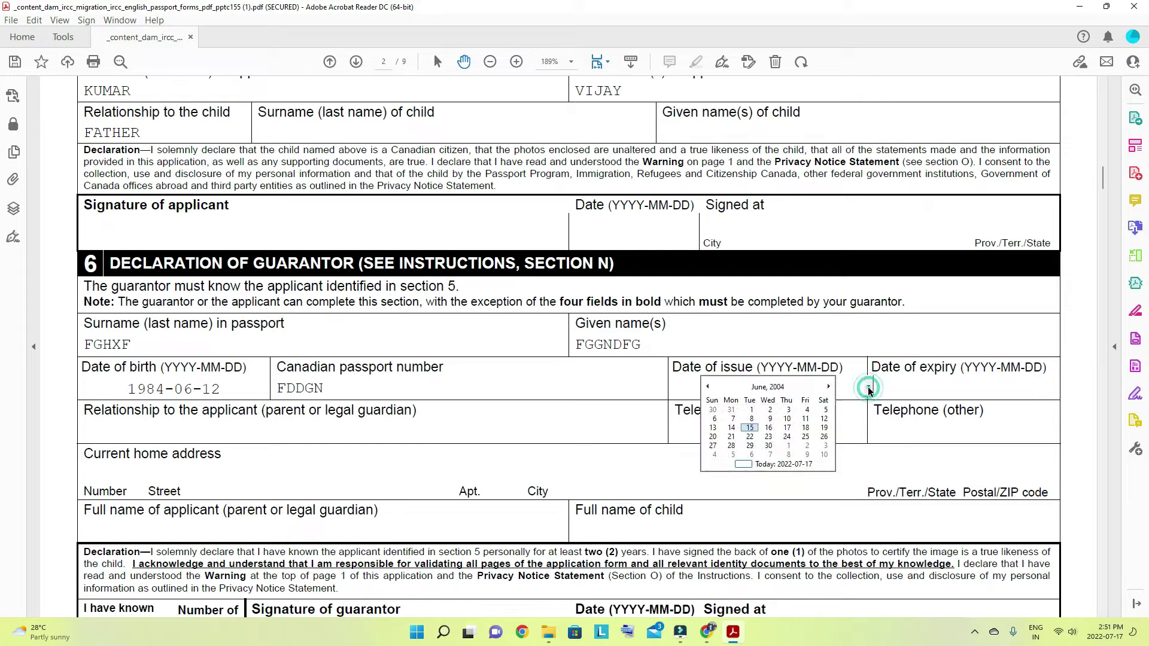
left_click(778, 388)
left_click(777, 387)
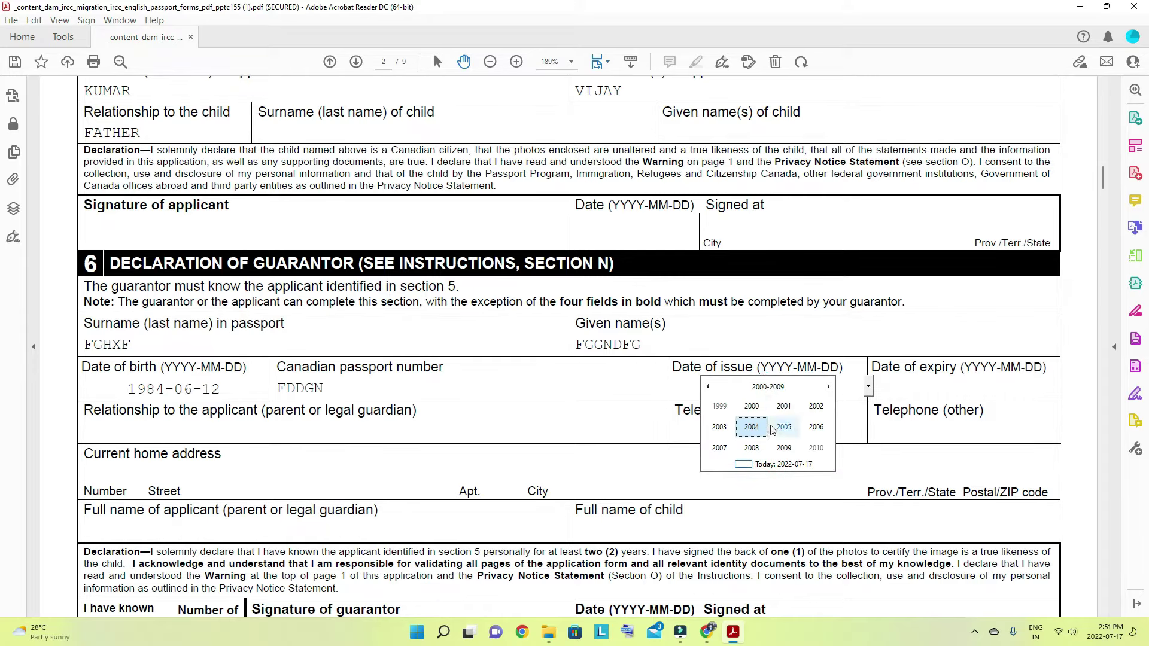
left_click(829, 386)
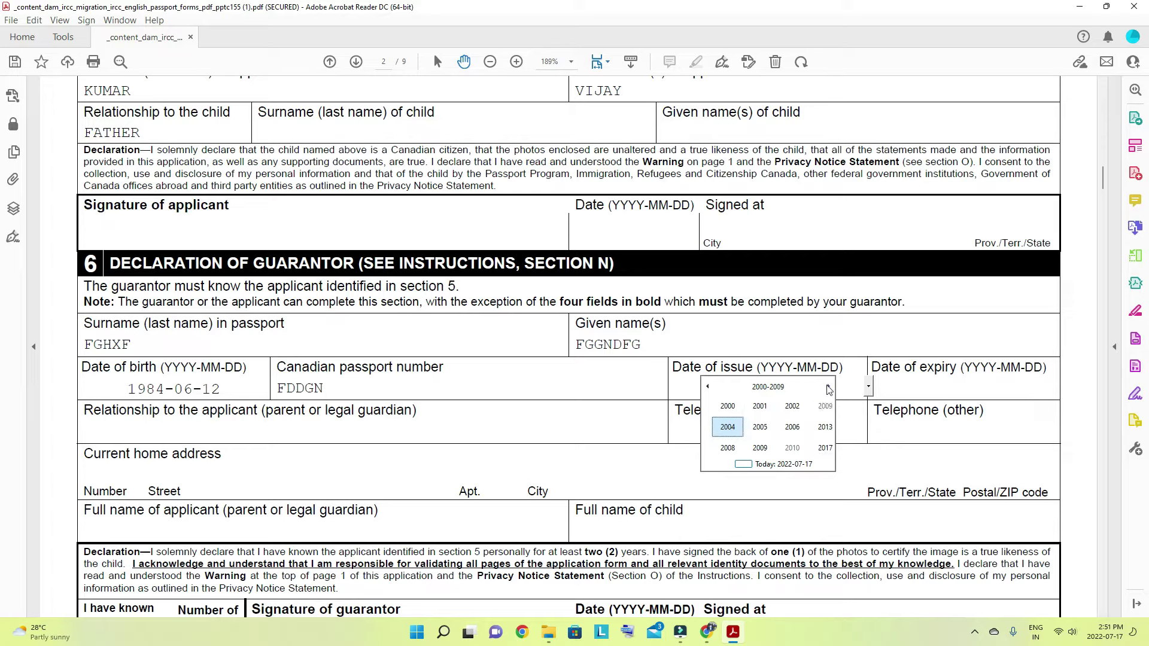
left_click(828, 387)
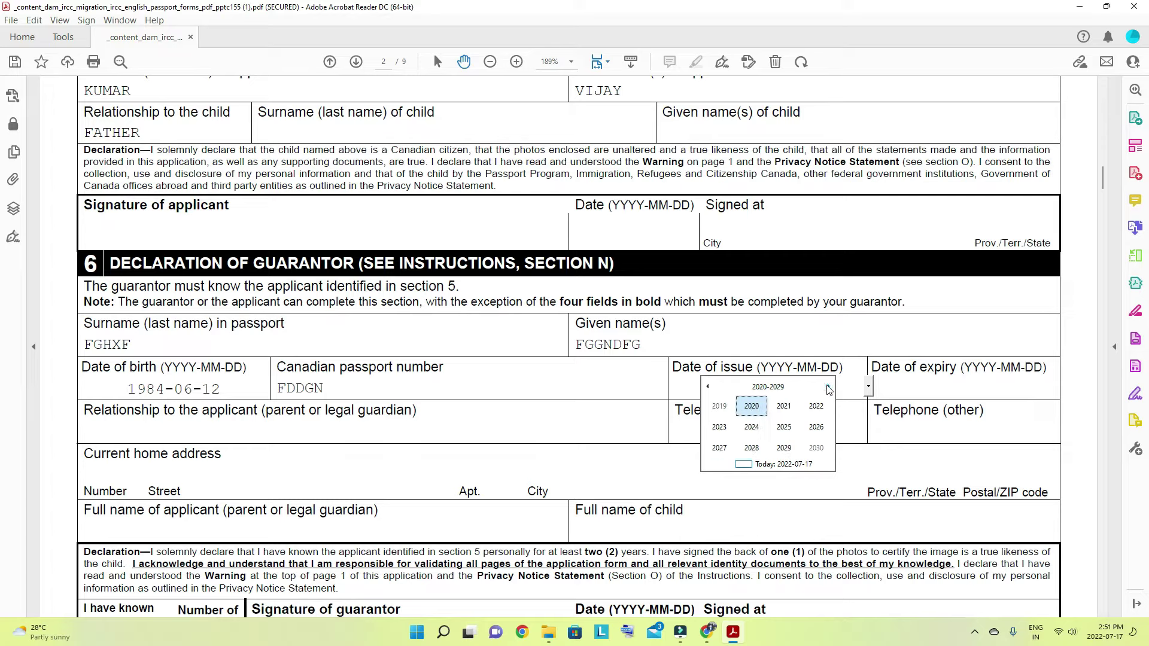
left_click(751, 406)
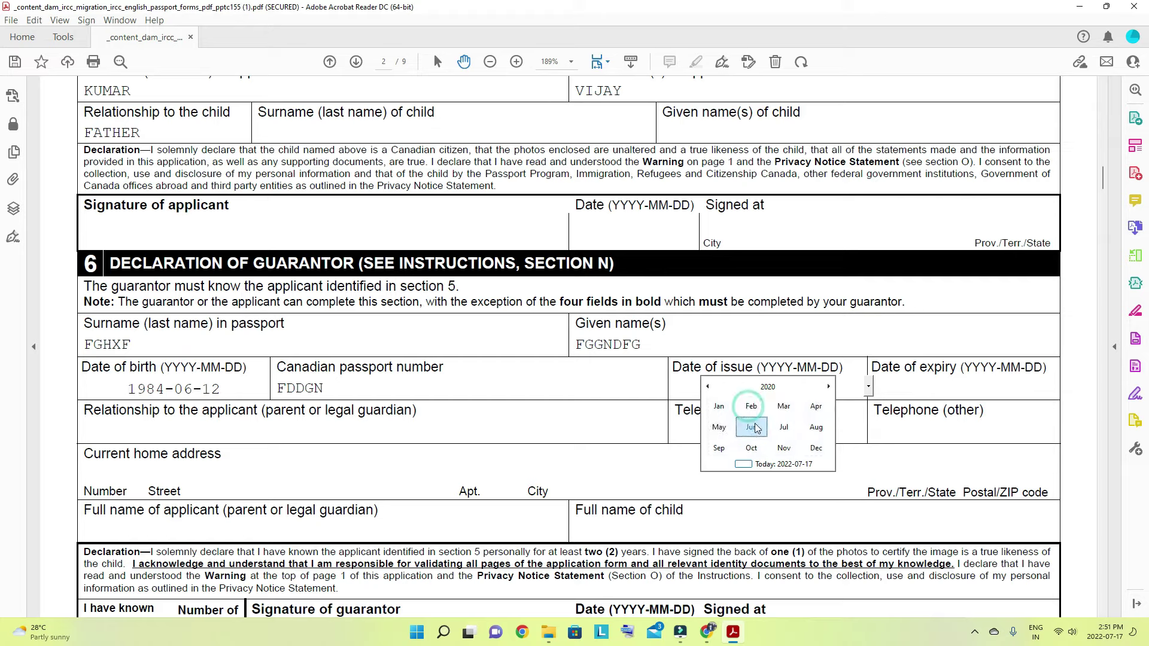
left_click(755, 427)
left_click(753, 418)
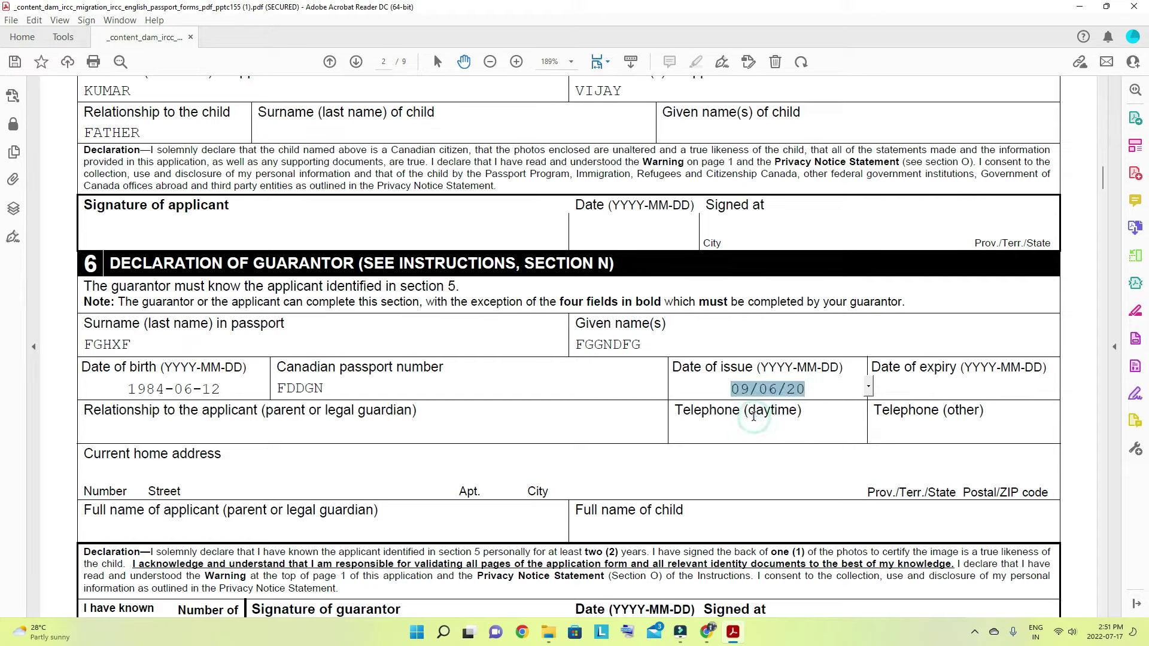
Step: Set the passport's date of expiry to 6 June 2028
left_click(942, 386)
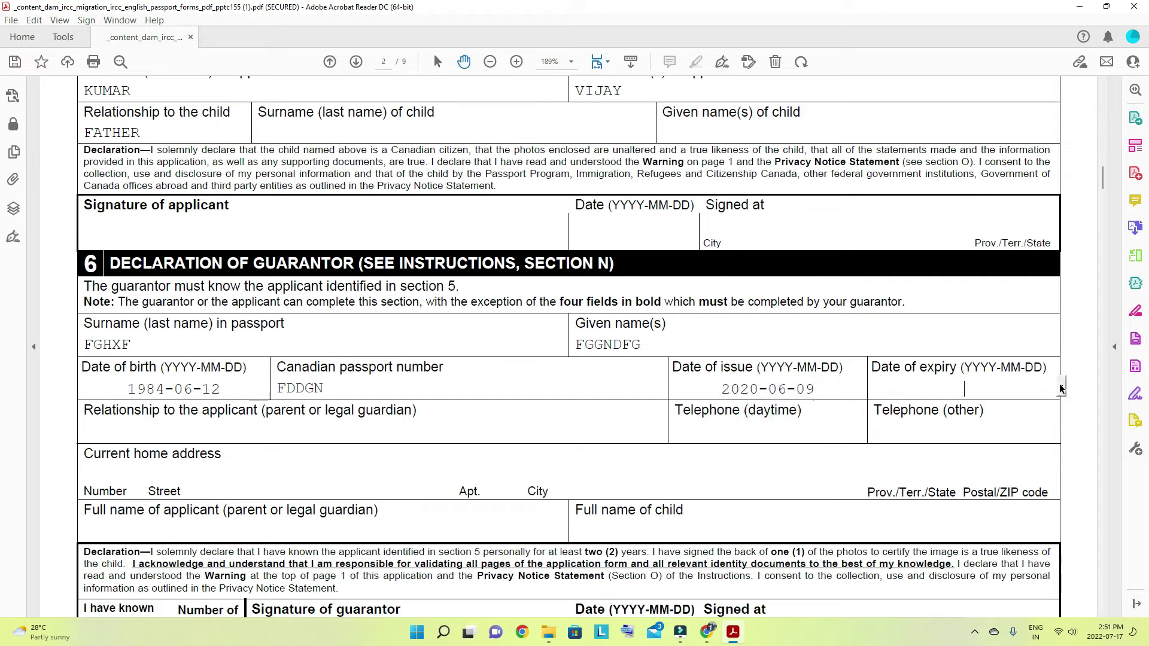
left_click(1061, 389)
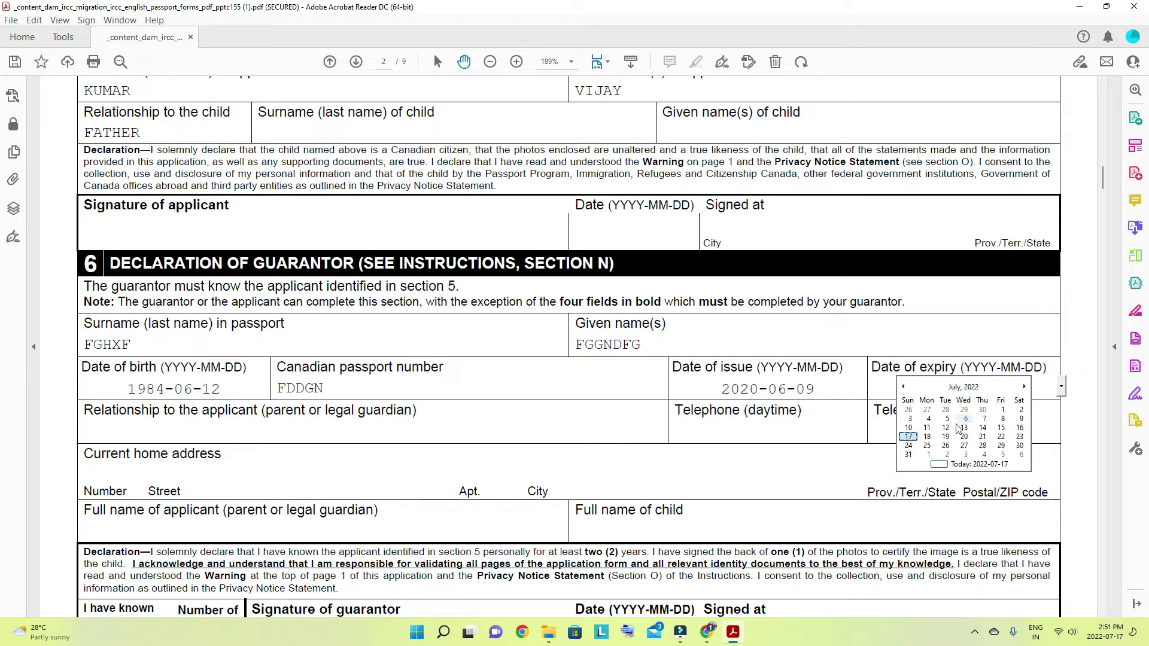
left_click(981, 388)
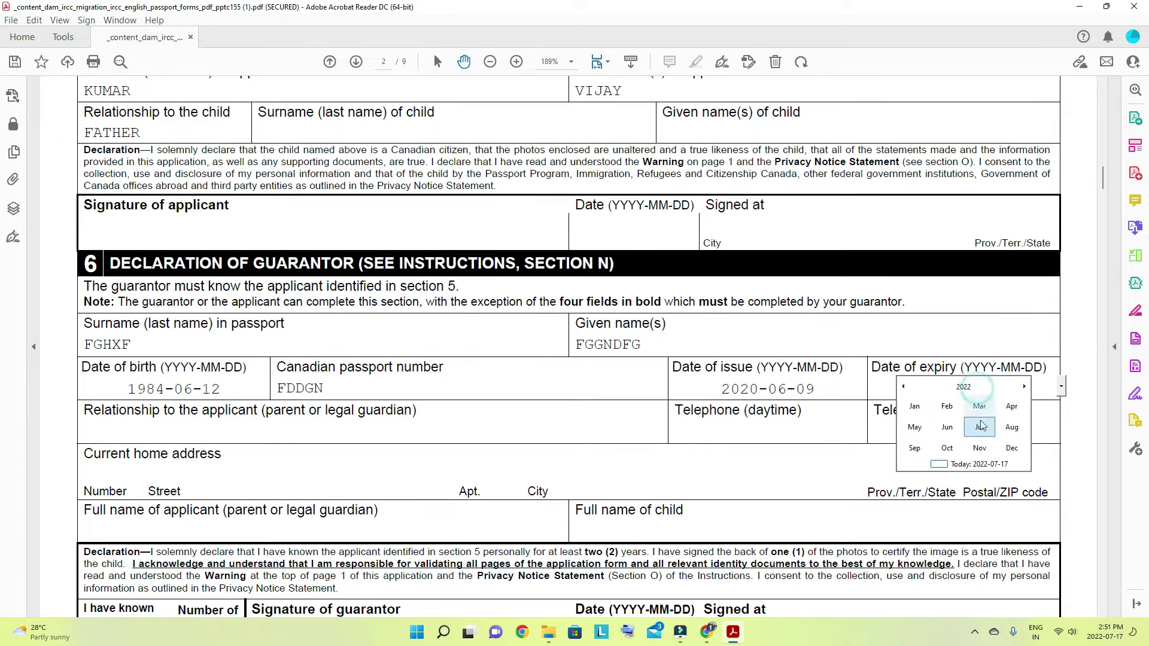
left_click(969, 387)
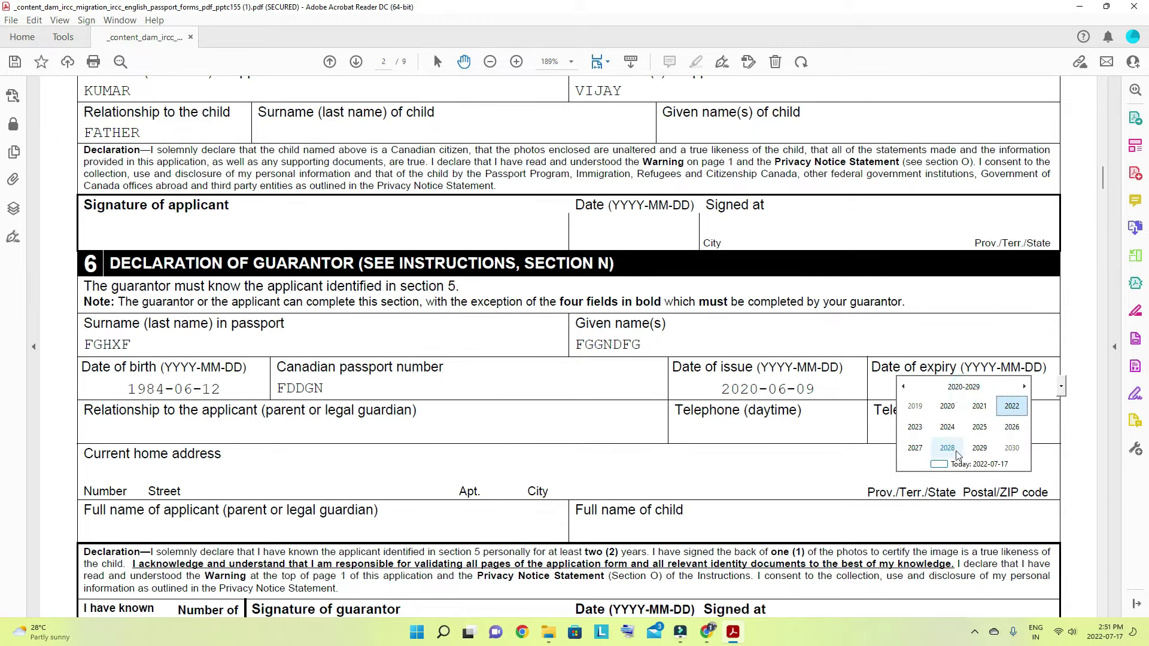
left_click(951, 449)
left_click(945, 431)
left_click(948, 419)
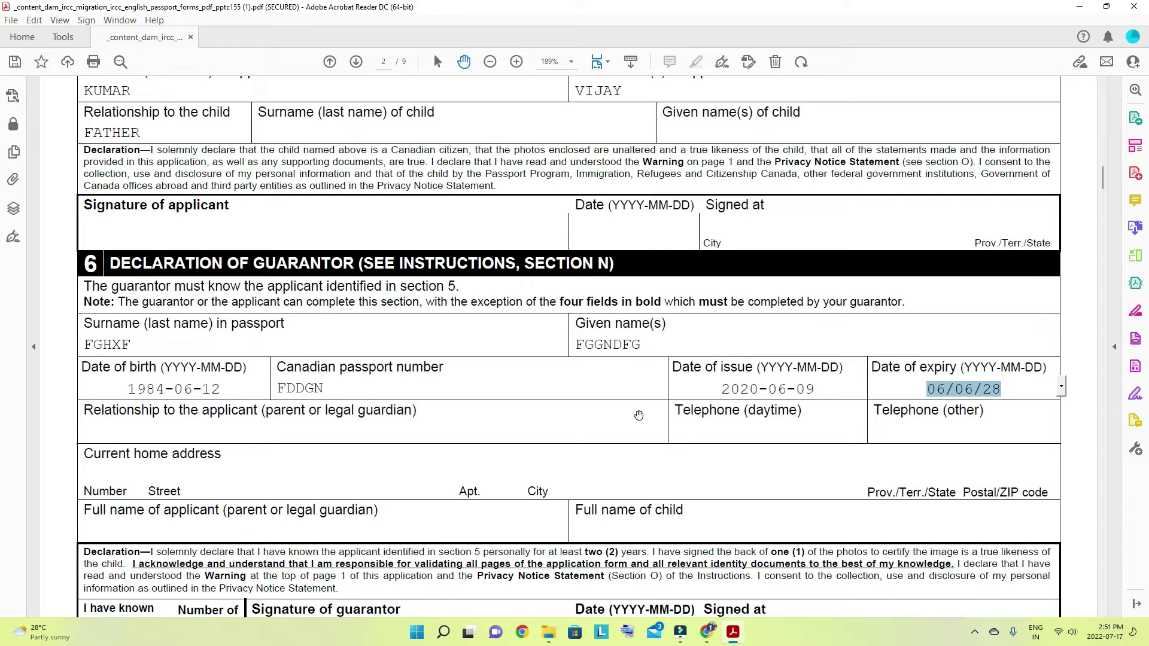
Step: Enter the guarantor's daytime telephone number, then scroll back up to the section 6 header
left_click(721, 429)
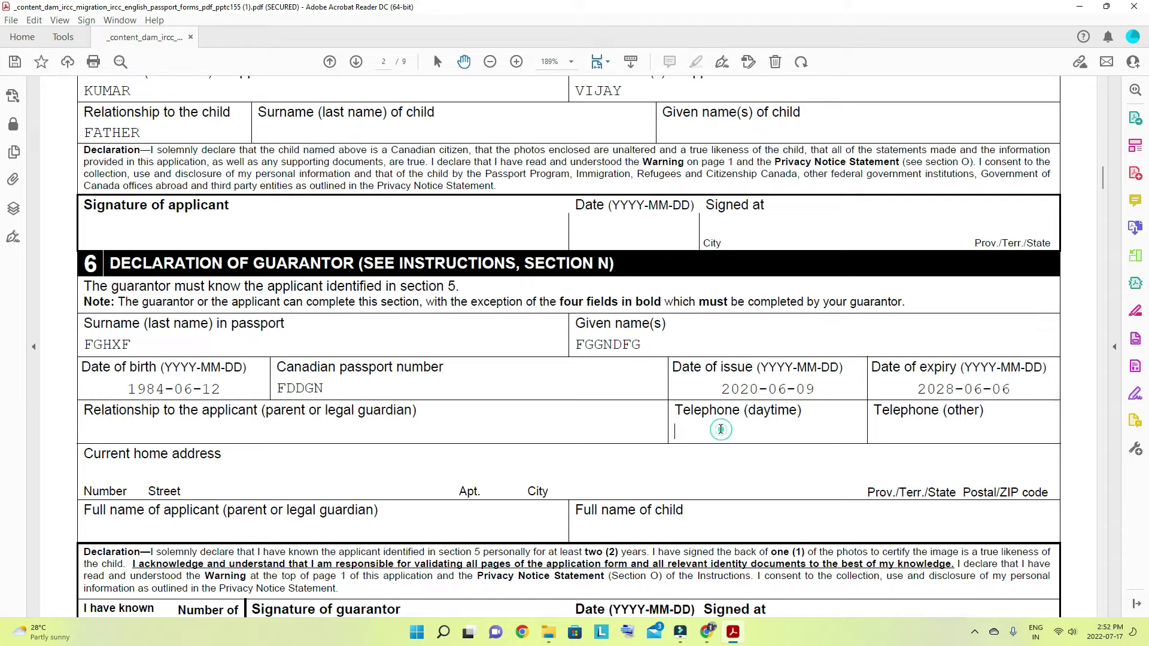
type("45645456+5")
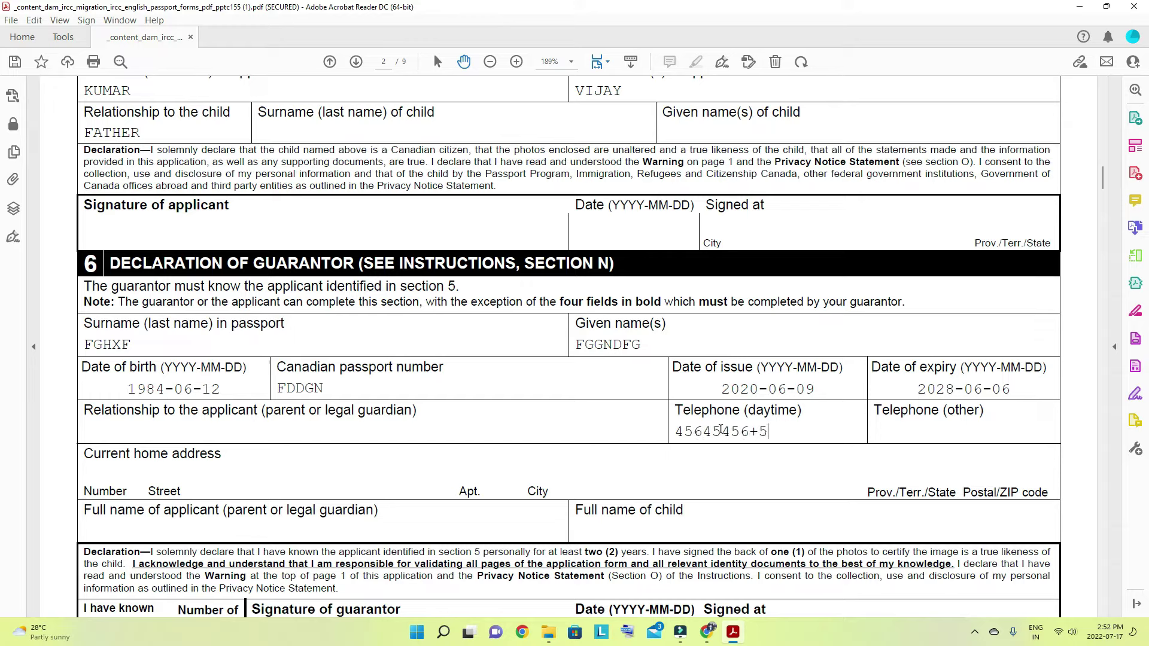
type("5456")
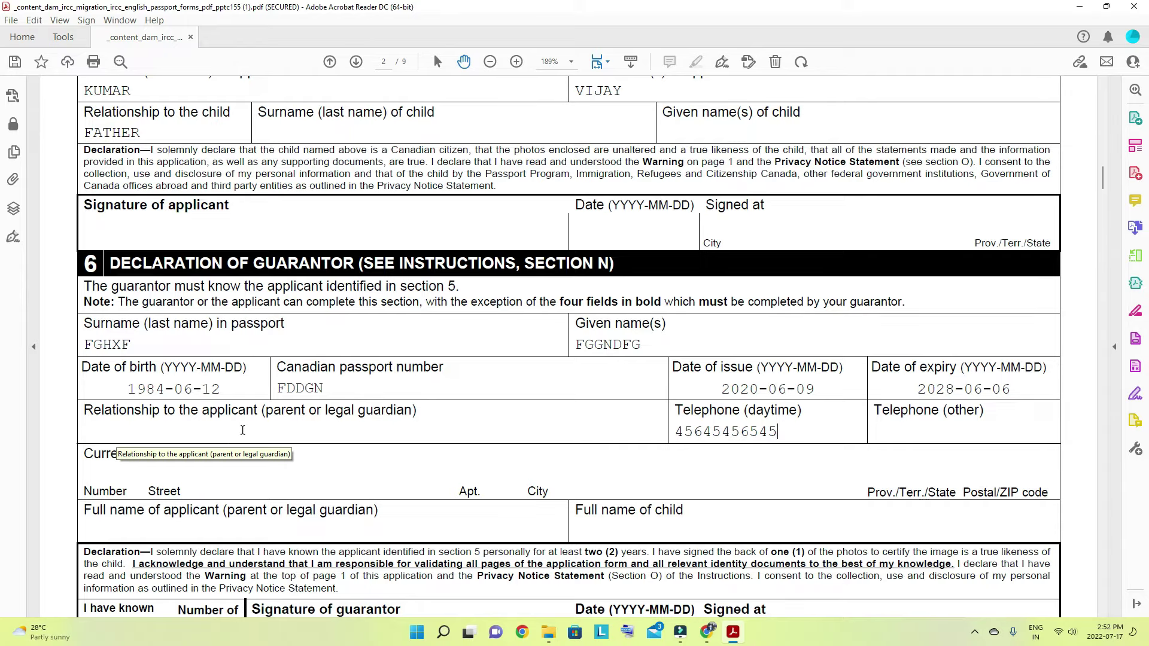
scroll(243, 430, "up", 10)
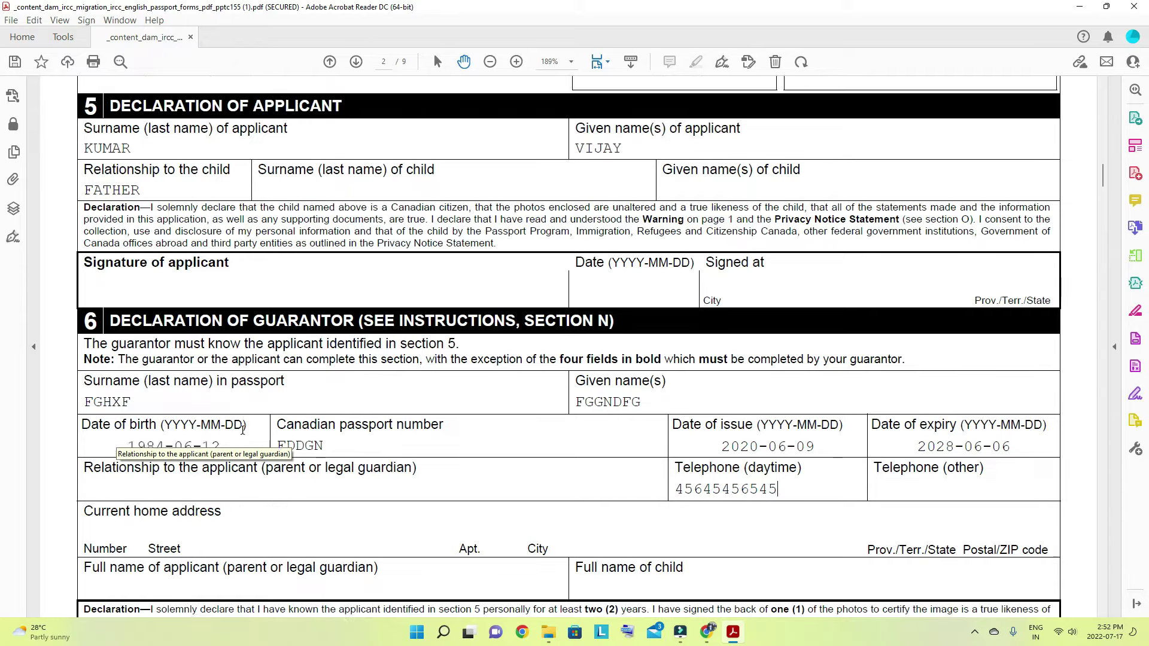
scroll(243, 433, "up", 10)
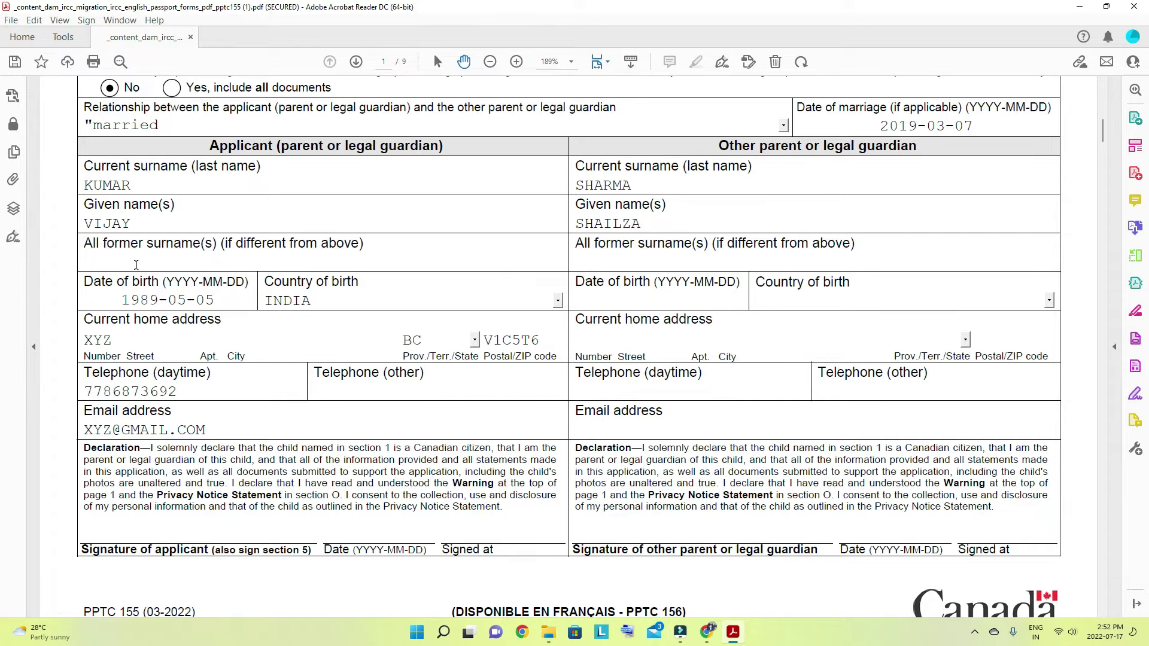
scroll(198, 251, "down", 15)
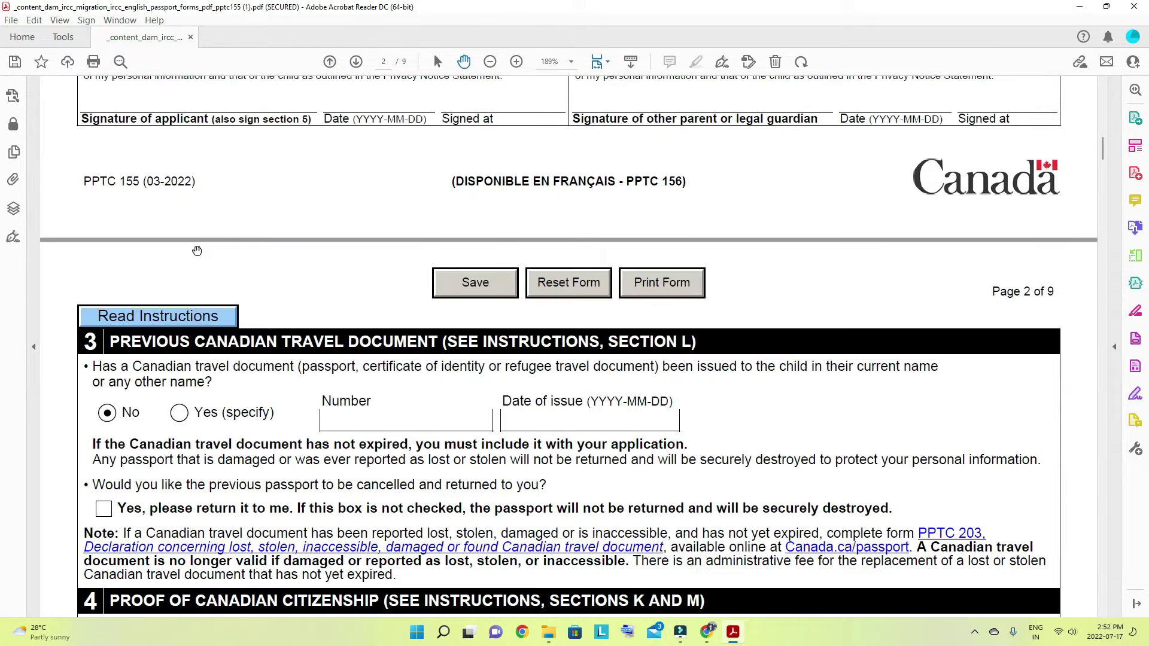
scroll(198, 250, "down", 3)
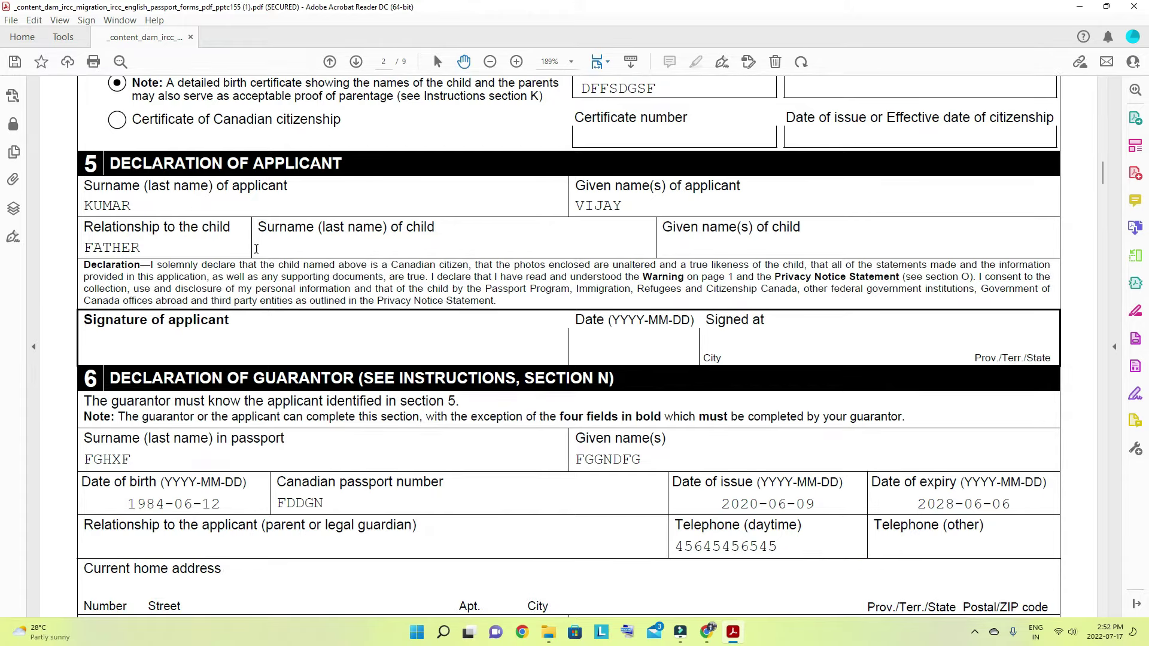
scroll(256, 249, "down", 7)
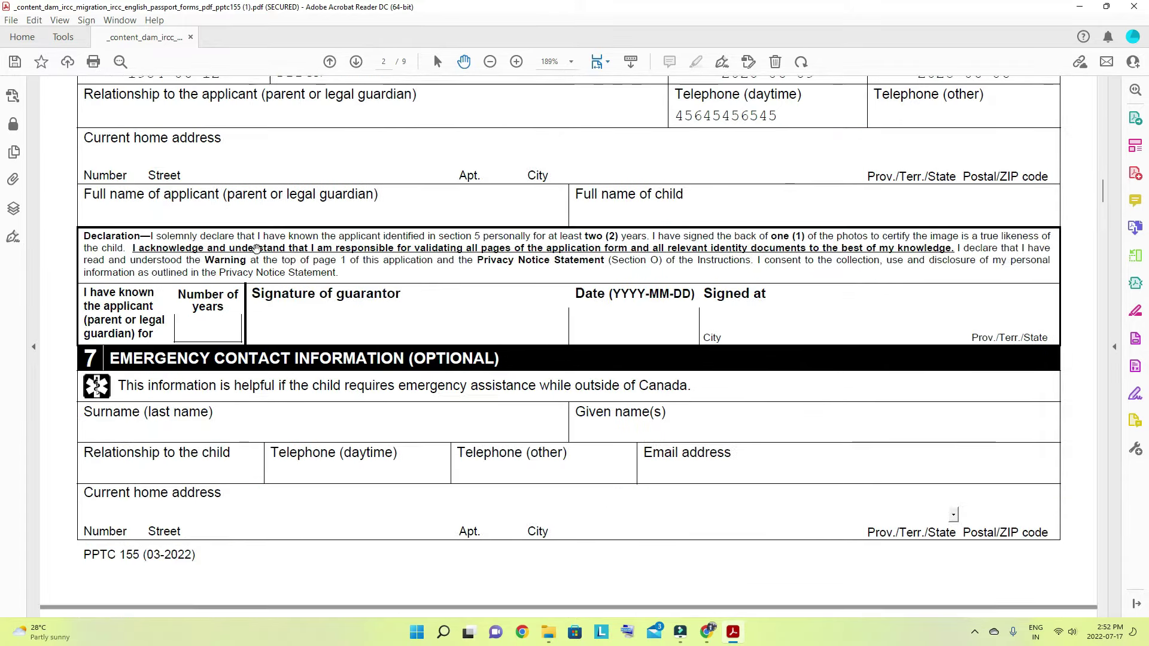
scroll(257, 249, "up", 3)
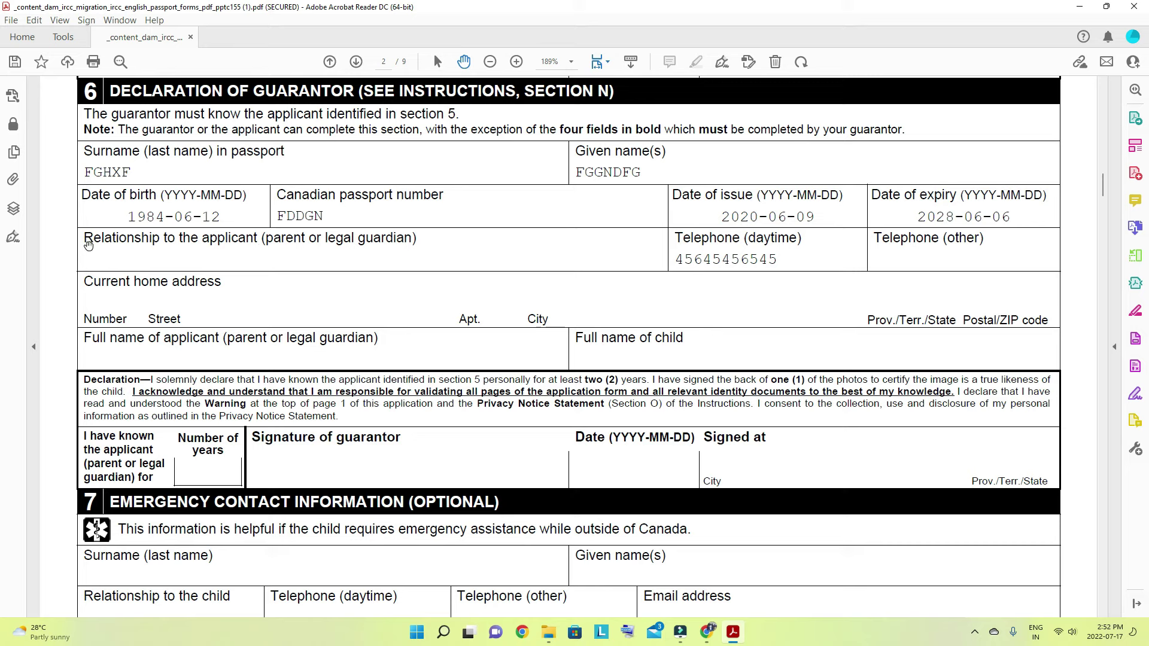
Step: Type the guarantor's current home address and the applicant parent's full name into section 6
left_click(118, 258)
left_click(105, 302)
type("CVN")
left_click(108, 363)
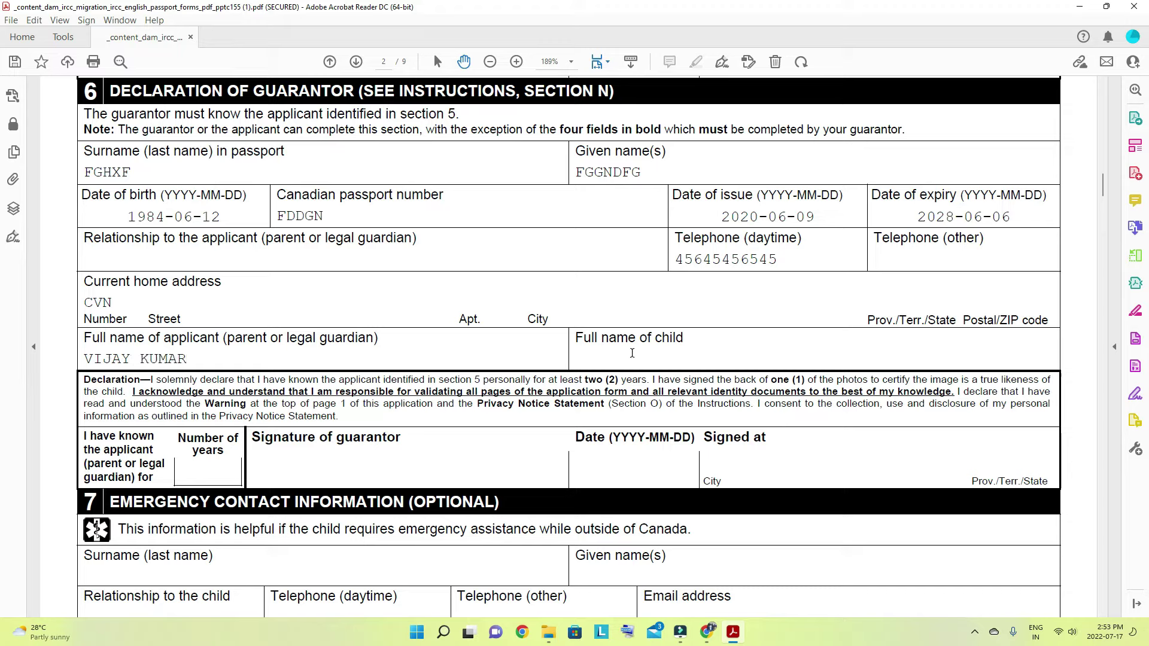
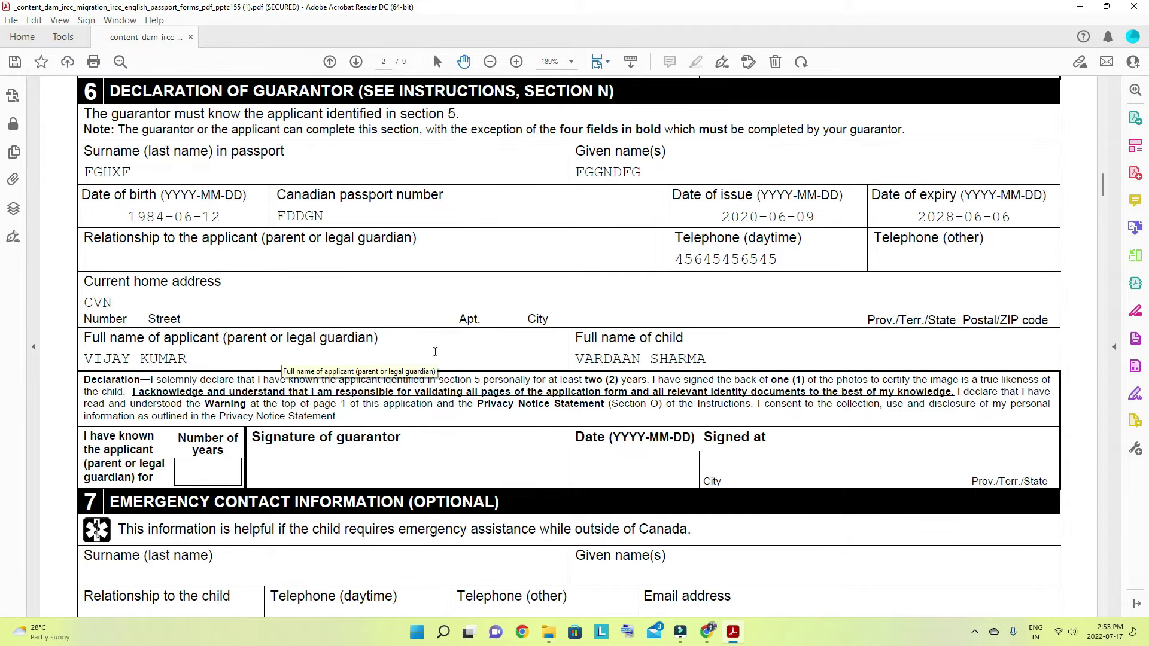
scroll(435, 352, "down", 1)
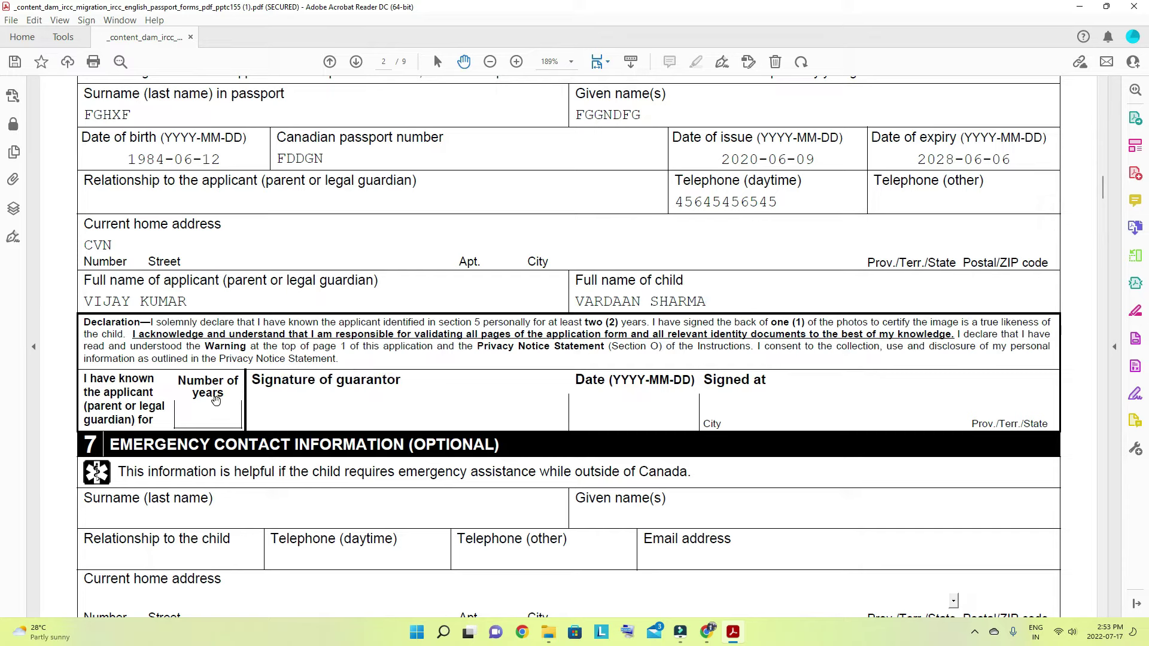
left_click(201, 418)
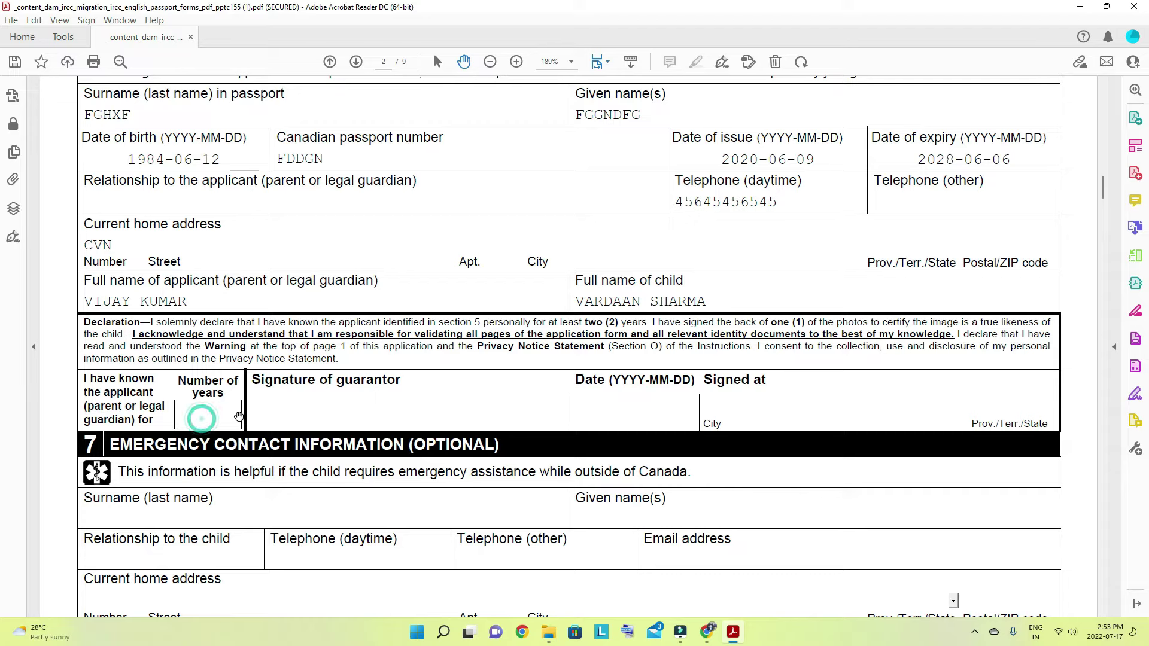
left_click(198, 416)
left_click(209, 416)
left_click_drag(178, 378, 235, 409)
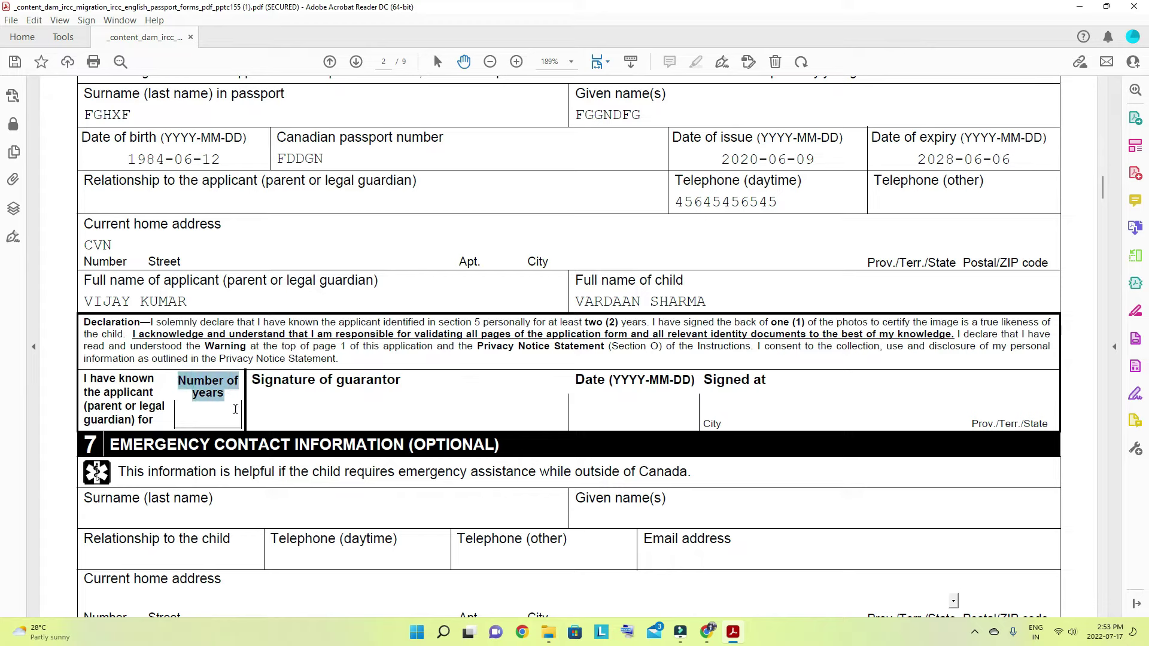
left_click_drag(255, 383, 313, 384)
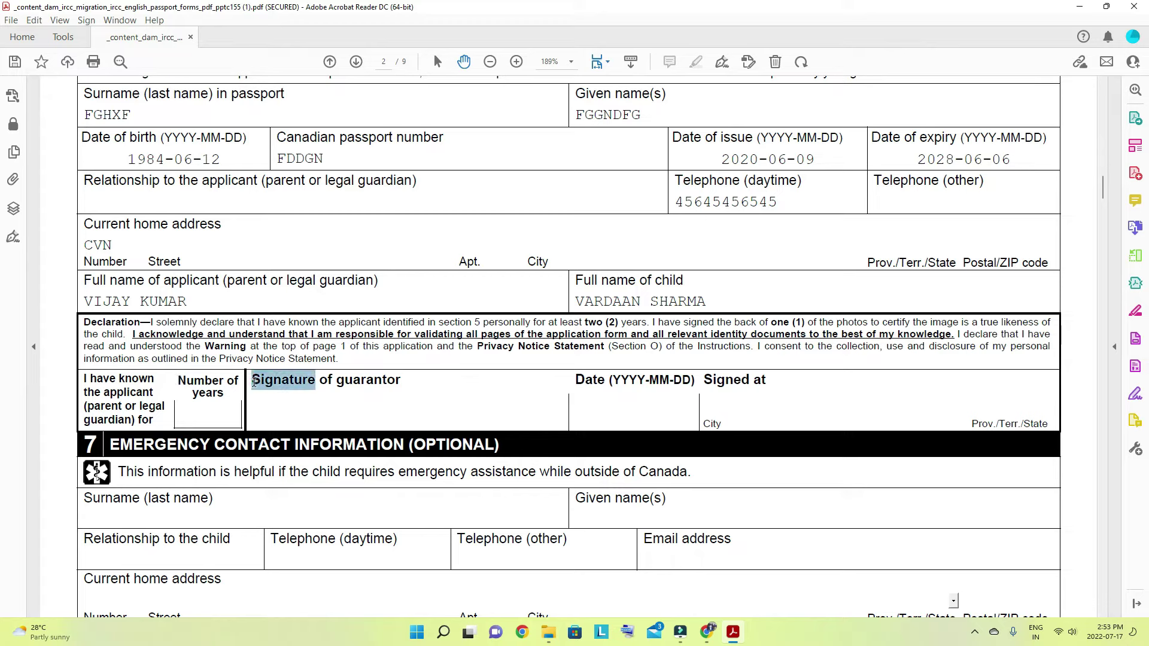
left_click(403, 376)
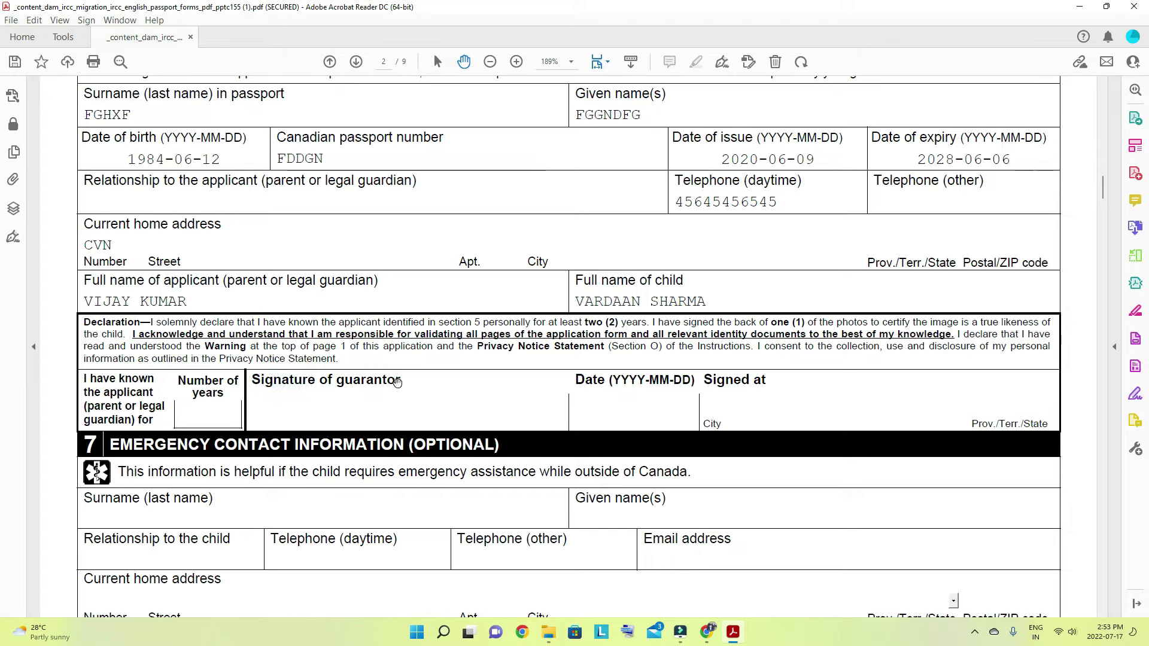
double_click(262, 381)
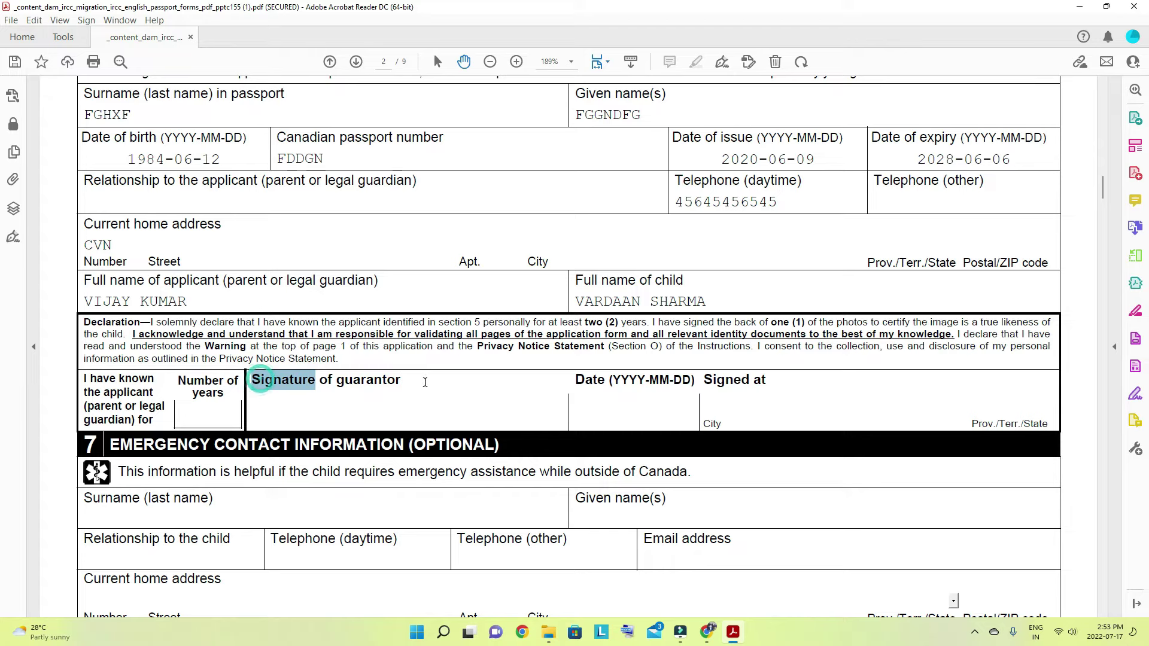
left_click(624, 421)
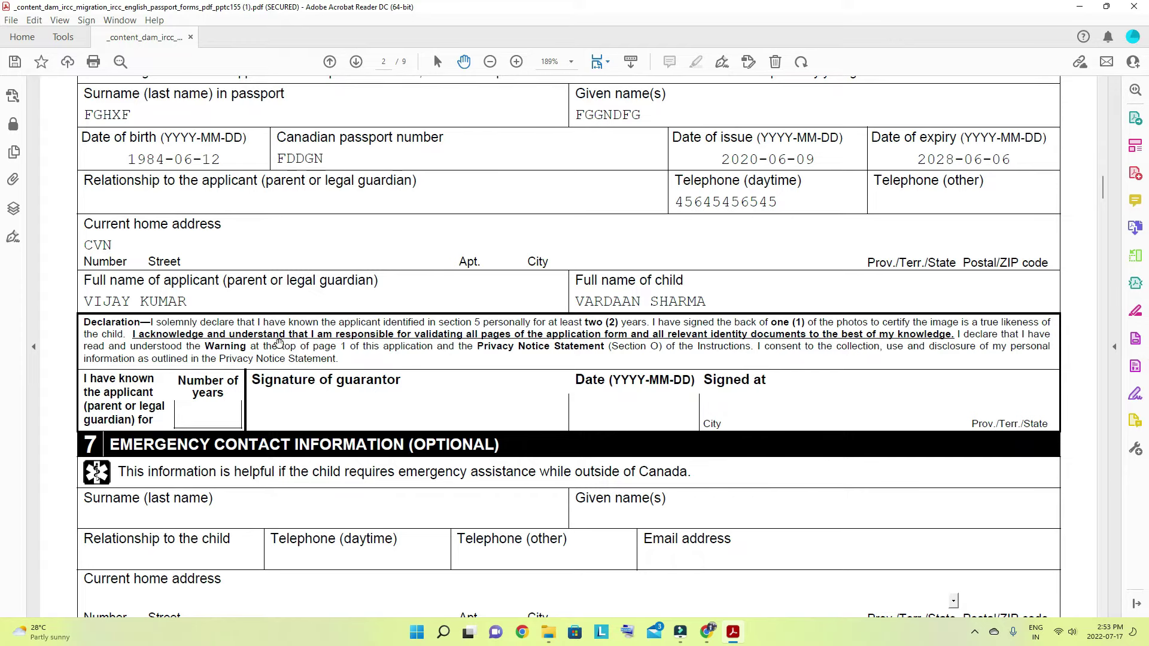
scroll(475, 287, "up", 2)
scroll(475, 287, "up", 1)
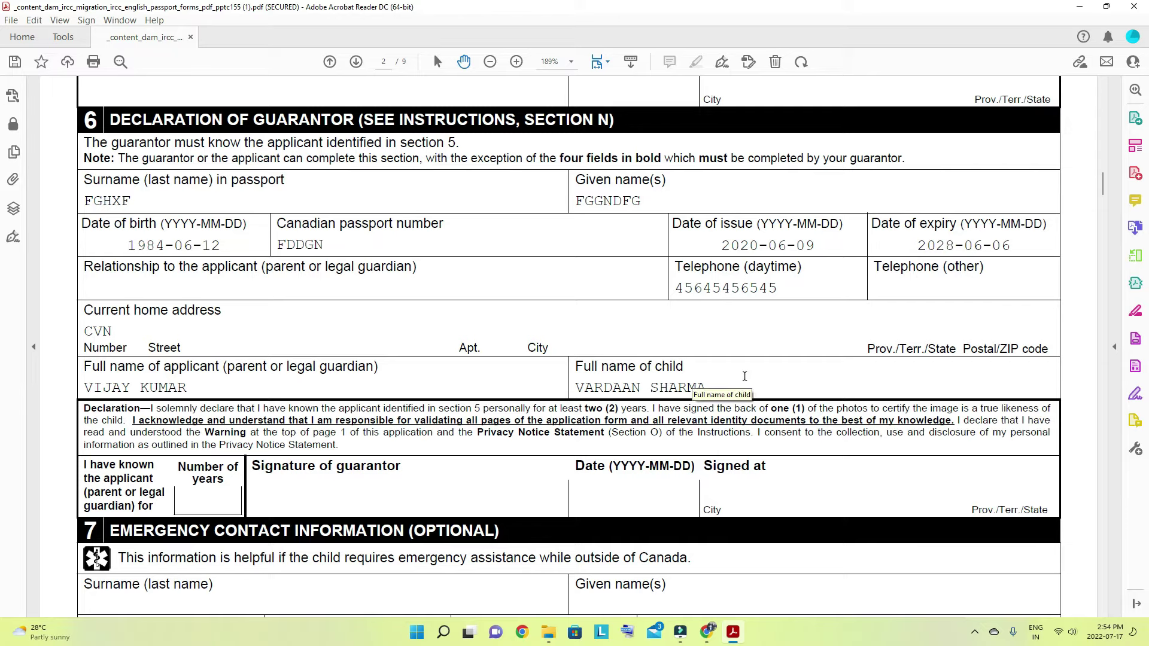
scroll(747, 378, "down", 3)
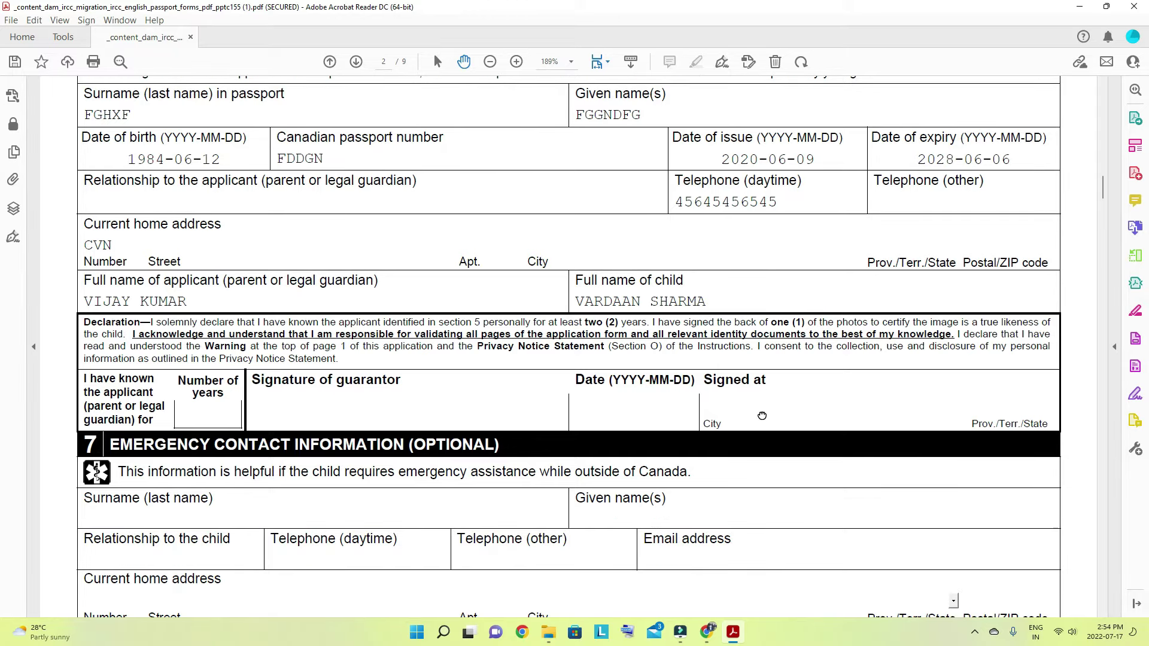
left_click_drag(763, 416, 763, 412)
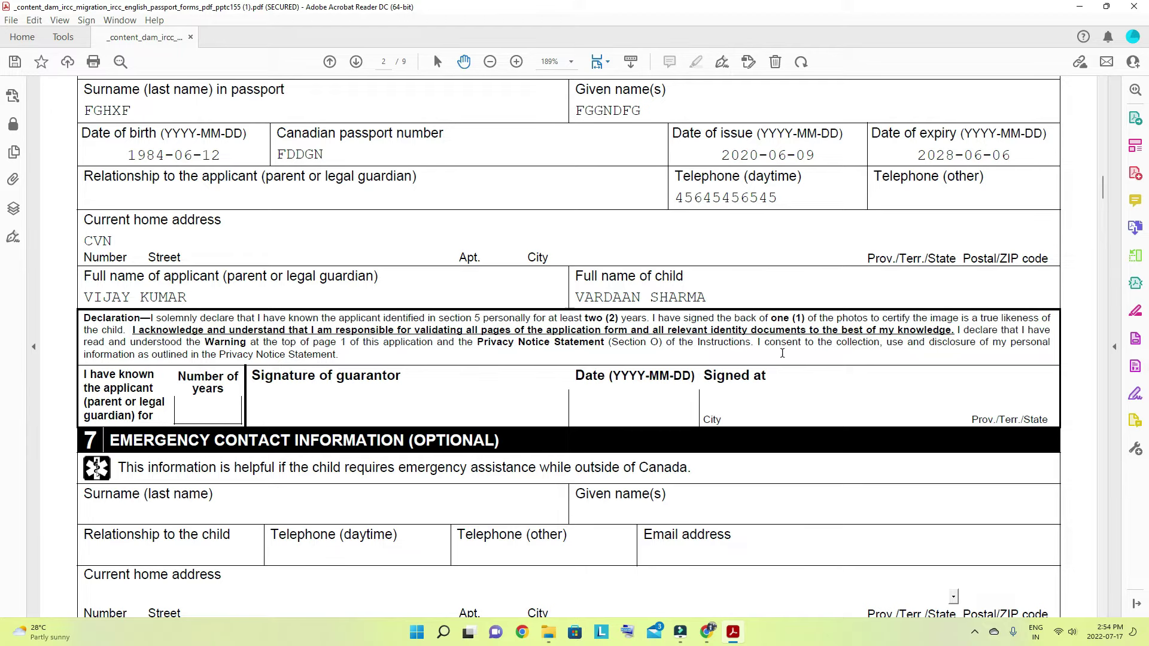
scroll(200, 374, "down", 3)
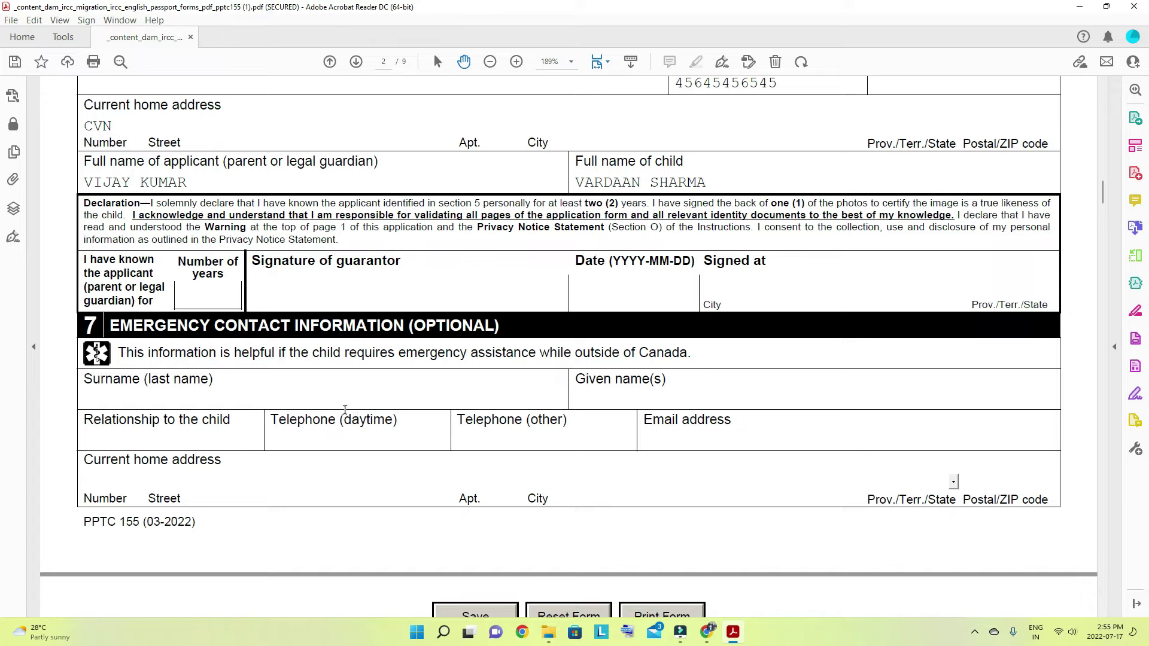
Step: Scroll past the Save, Reset and Print buttons to page 3's instructions and requirements checklist
scroll(345, 410, "down", 10)
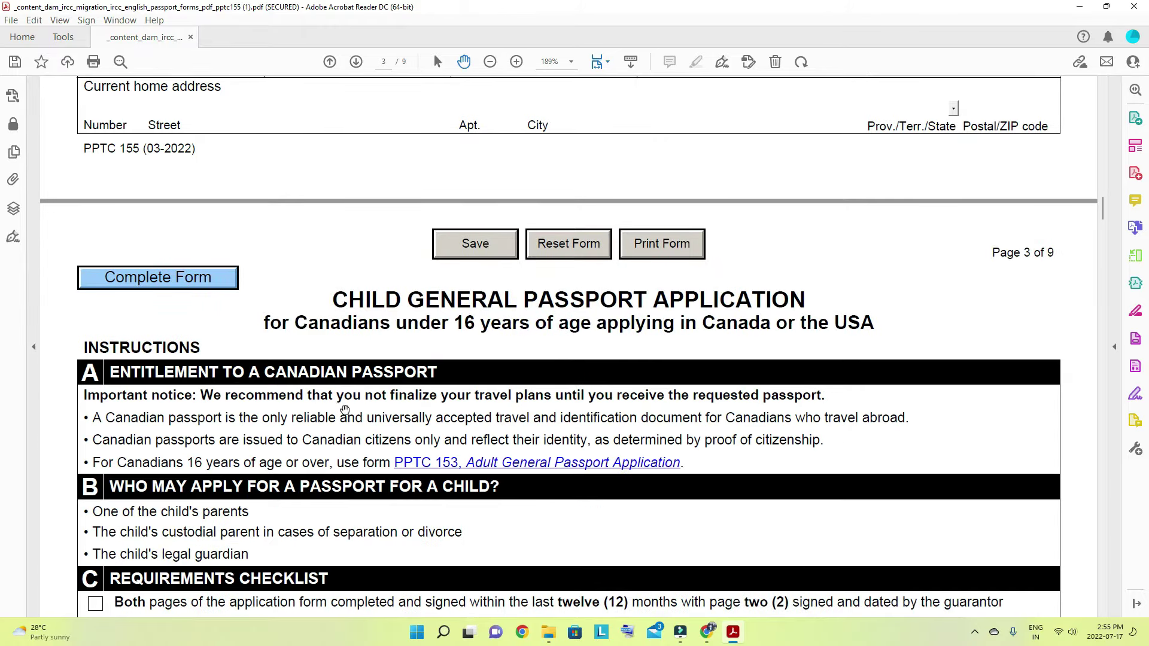
scroll(345, 410, "down", 3)
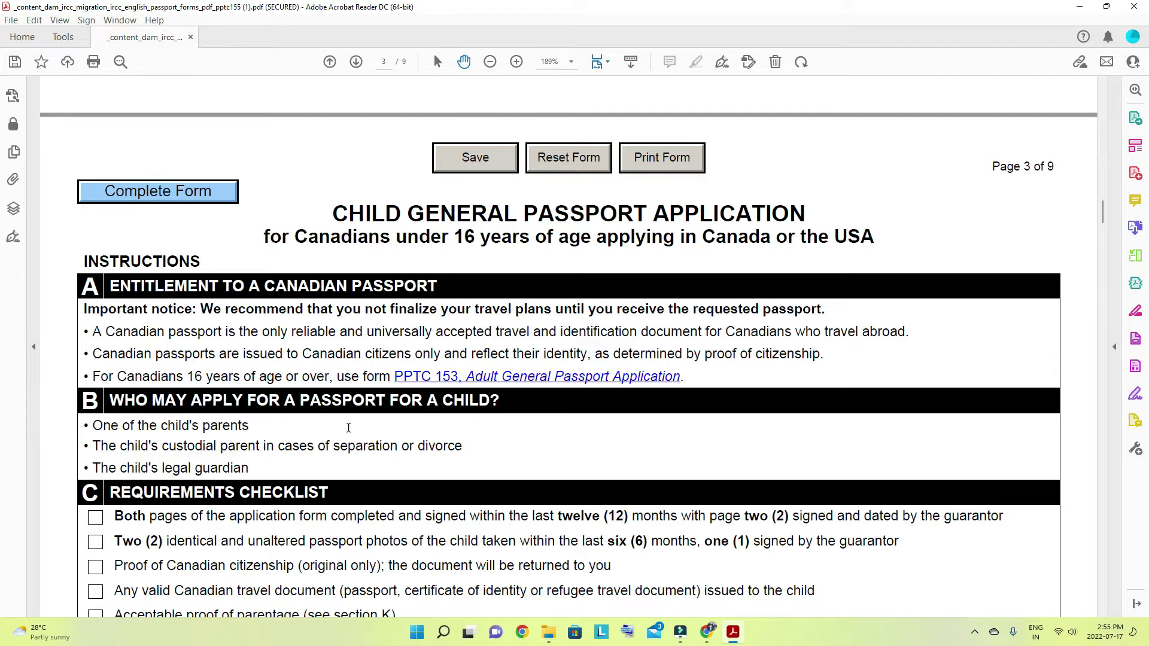
scroll(348, 427, "down", 5)
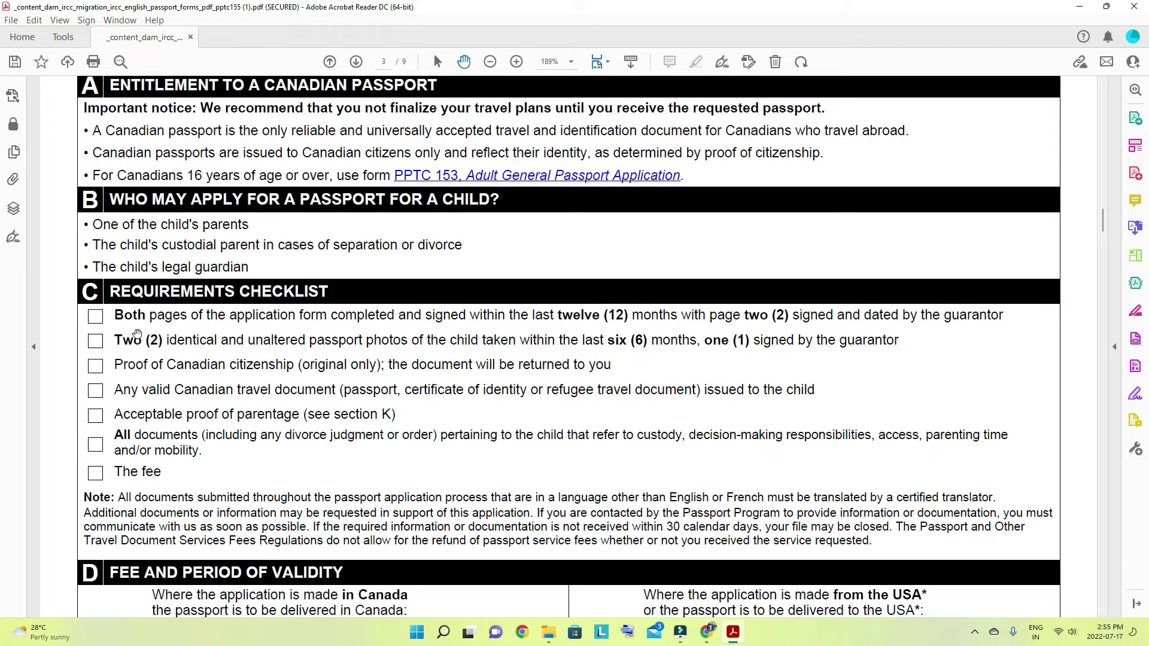
Step: Tick the first checklist item confirming both form pages are completed and signed
left_click(96, 318)
left_click_drag(96, 318, 149, 300)
left_click(95, 315)
Step: Highlight the checklist requirements for passport photos, citizenship proof and proof of parentage
left_click_drag(116, 315, 225, 315)
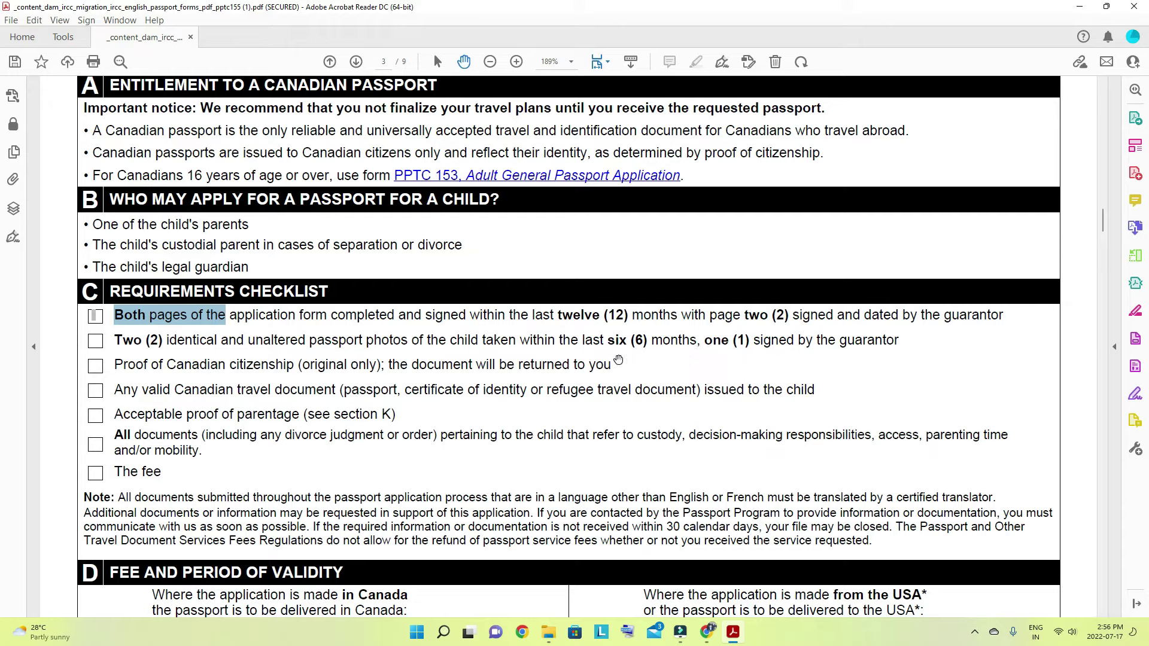
left_click_drag(104, 341, 306, 341)
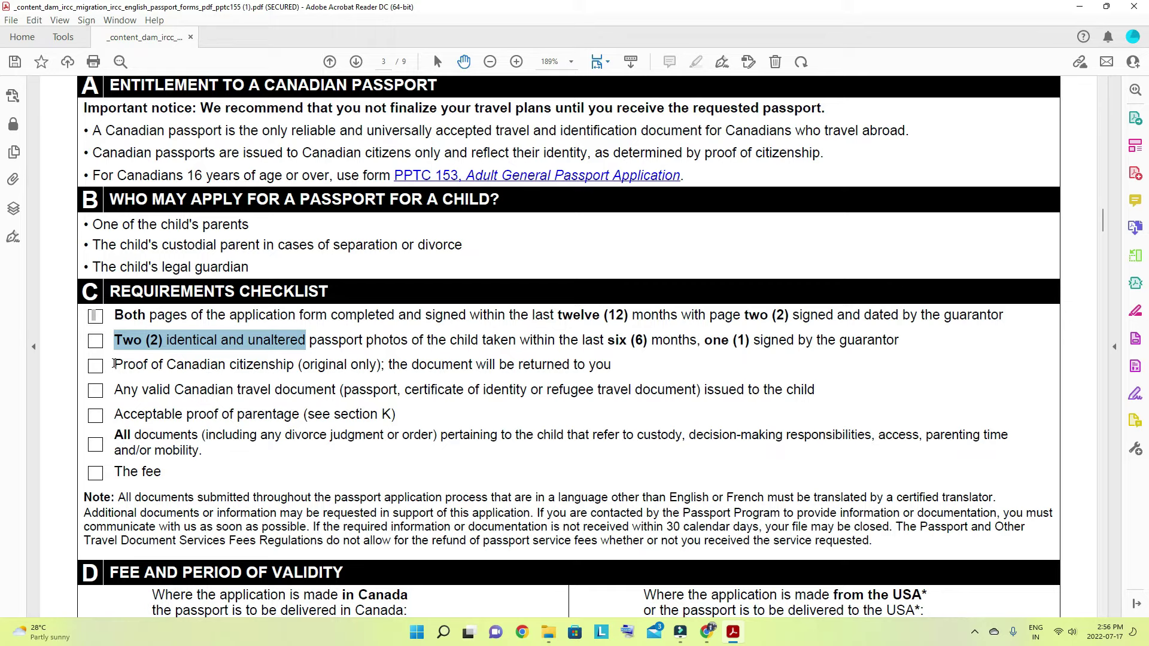
left_click_drag(114, 364, 313, 369)
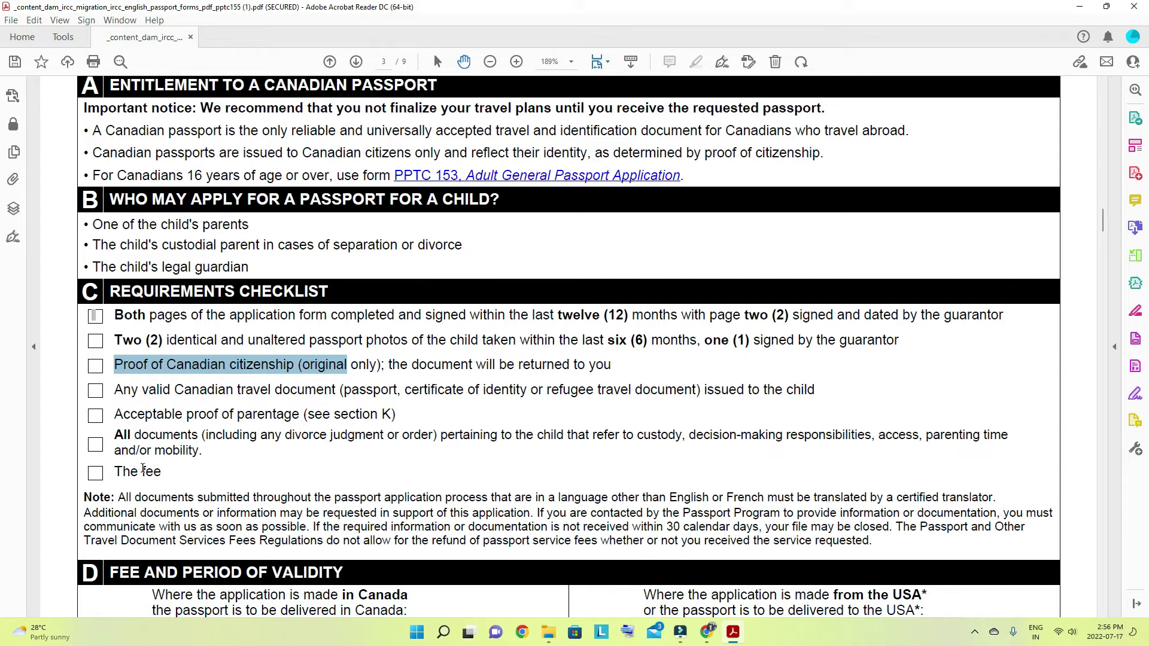
scroll(185, 221, "down", 3)
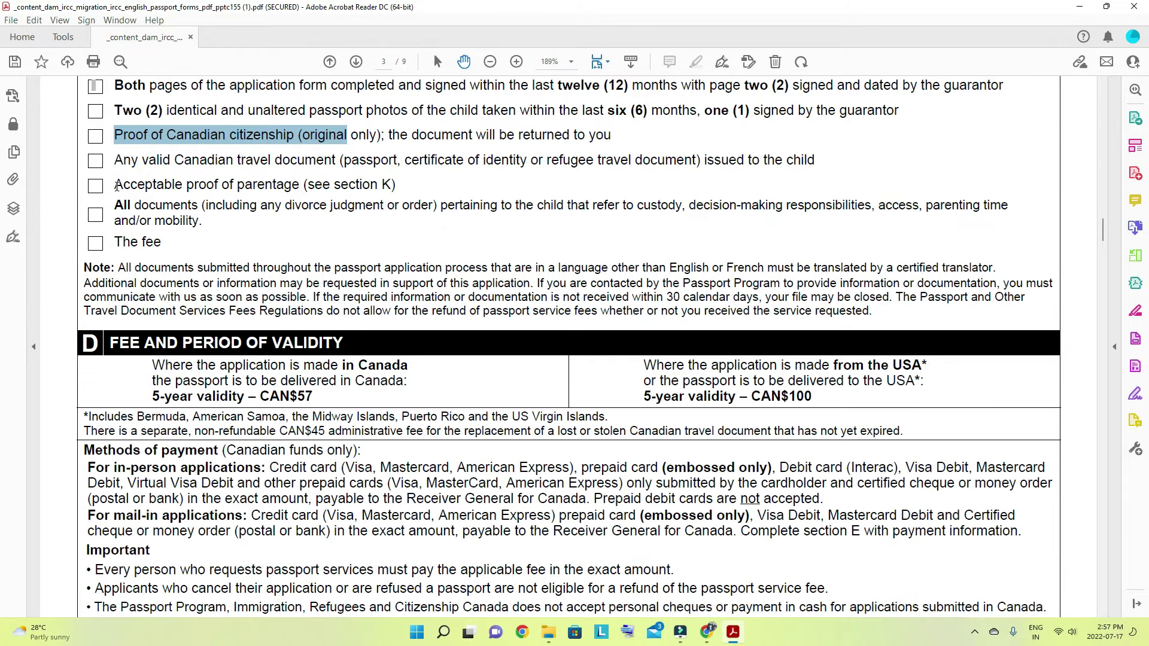
left_click_drag(115, 186, 396, 192)
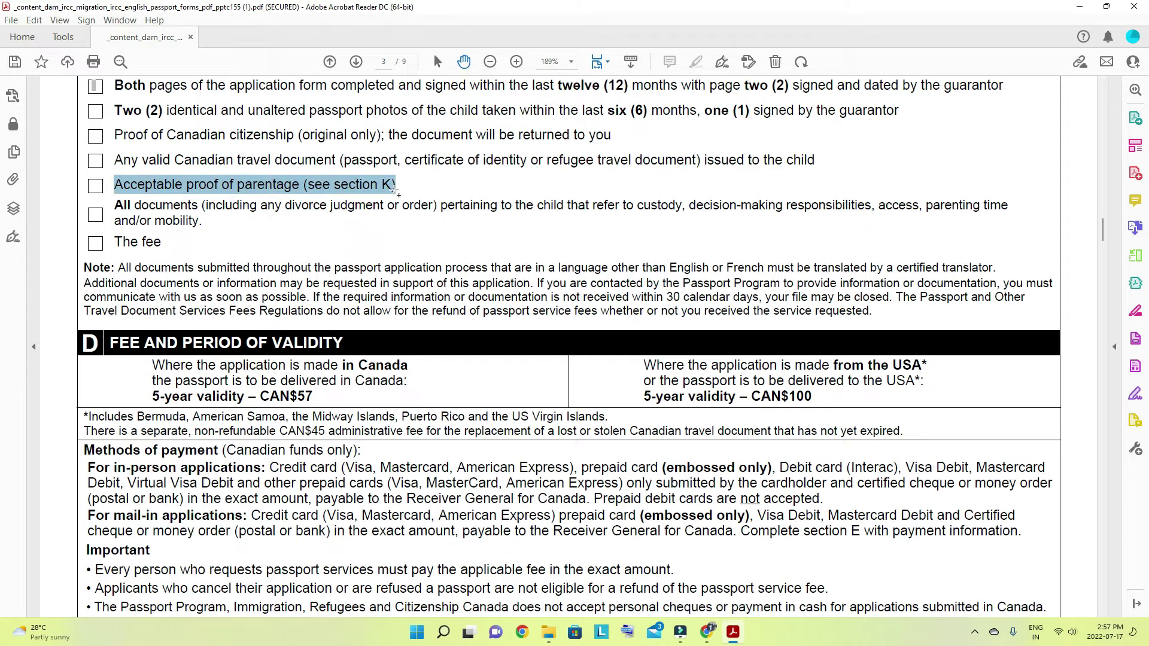
scroll(367, 409, "down", 2)
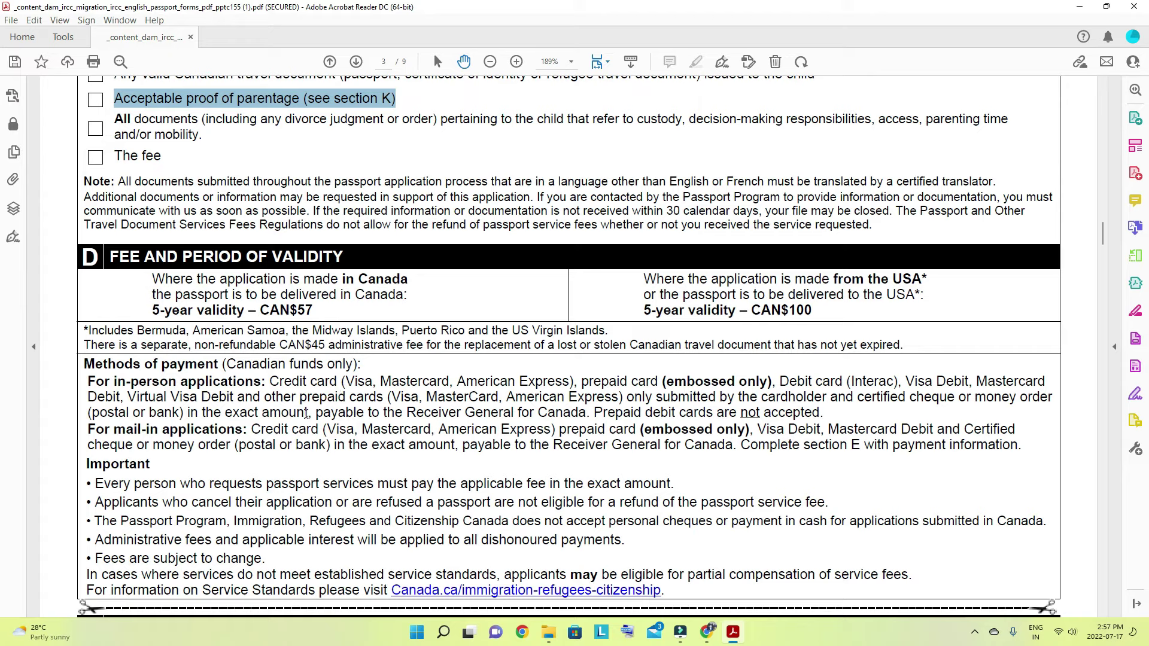
Step: Scroll down page 3 past section D fees and validity to section E
scroll(305, 415, "down", 1)
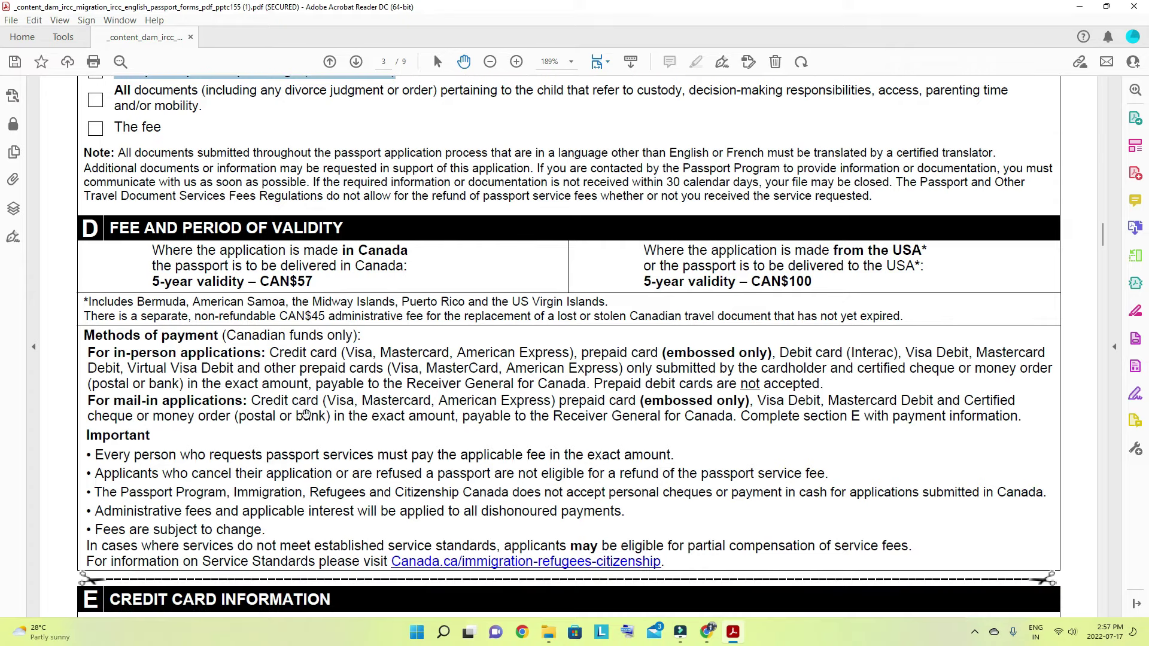
scroll(305, 415, "down", 3)
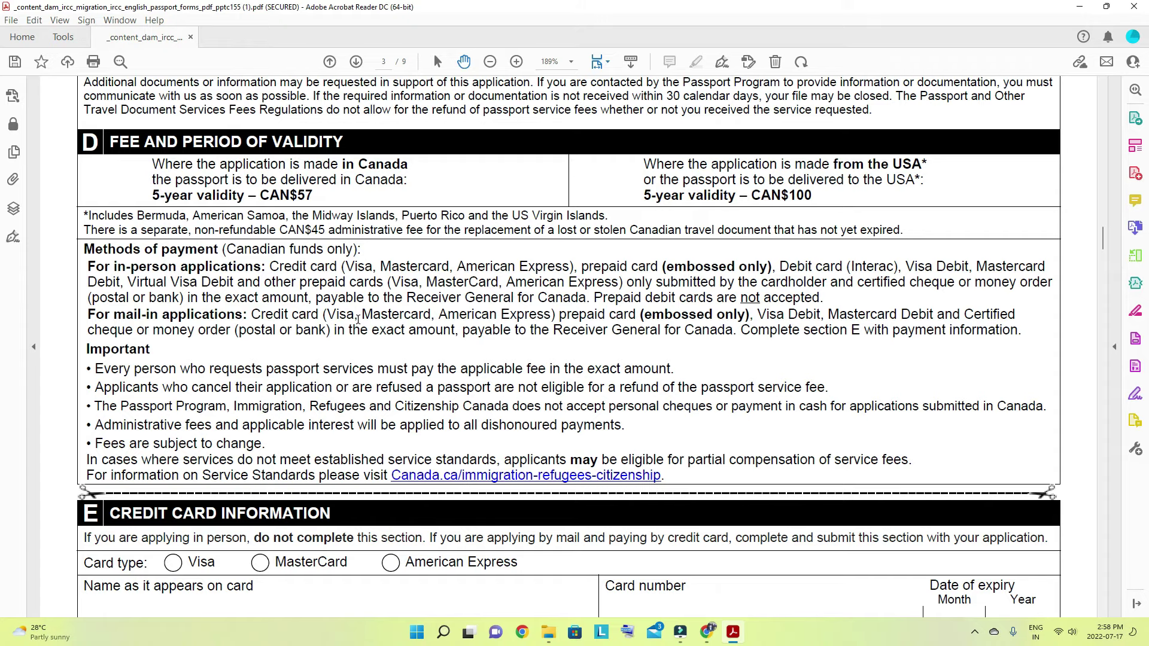
scroll(358, 319, "down", 1)
scroll(357, 319, "down", 1)
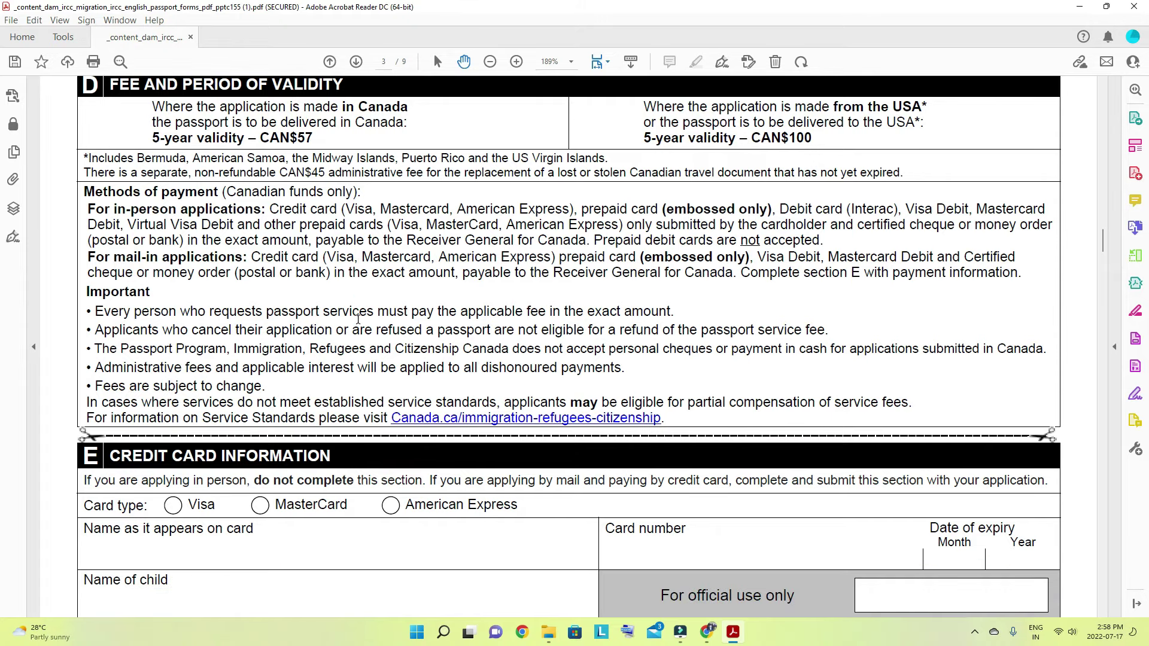
scroll(358, 319, "down", 2)
scroll(358, 318, "down", 4)
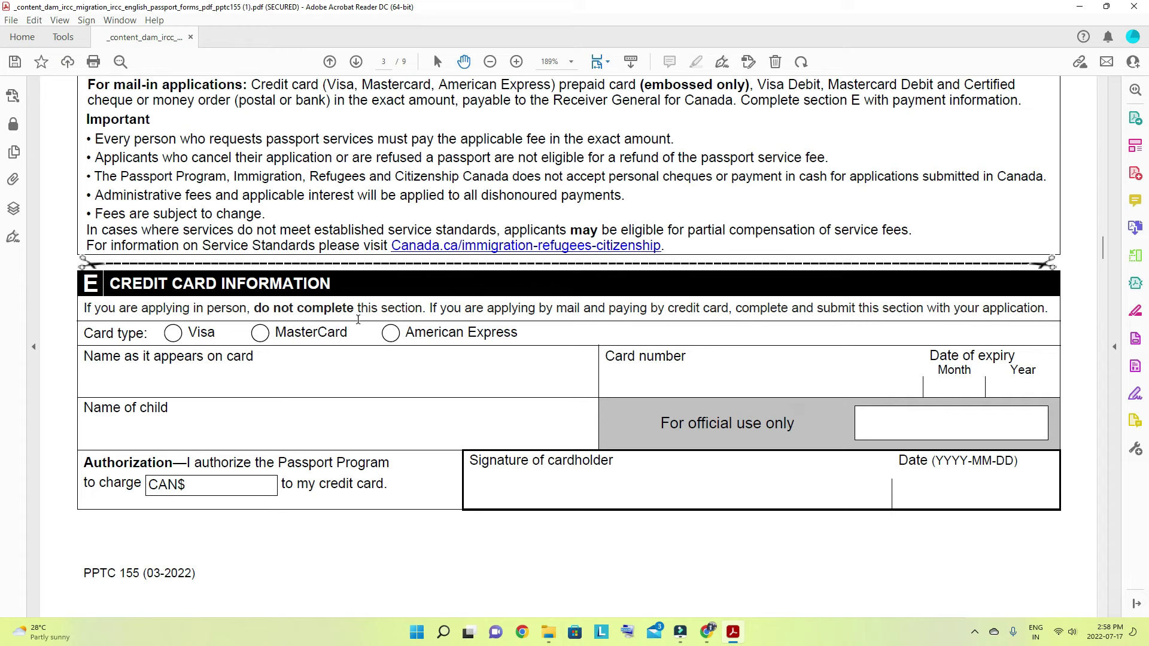
Step: Choose Visa, enter the card number, and dismiss the 16-digit card number warning
left_click(180, 337)
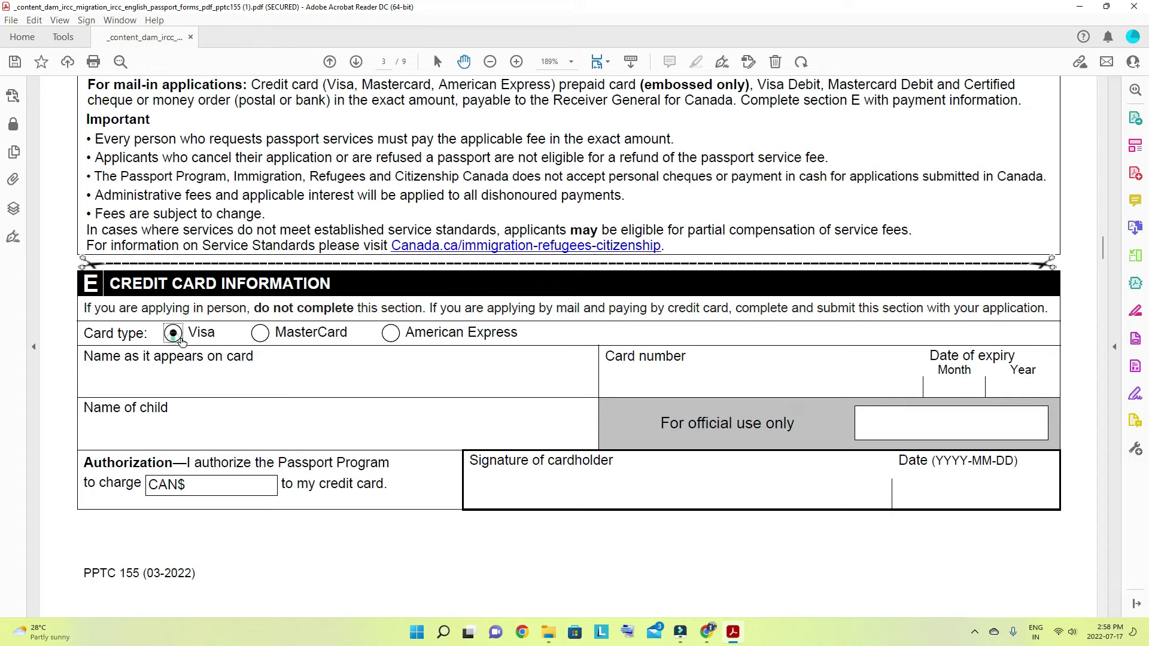
left_click(633, 383)
type("5387275")
left_click(977, 395)
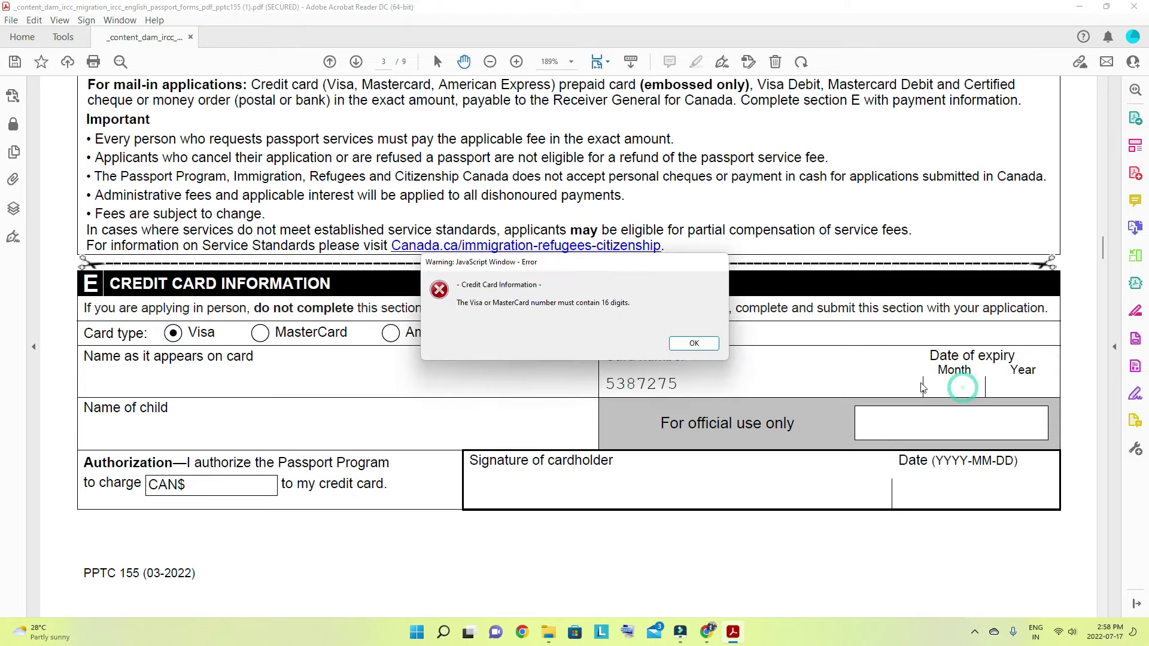
left_click(711, 341)
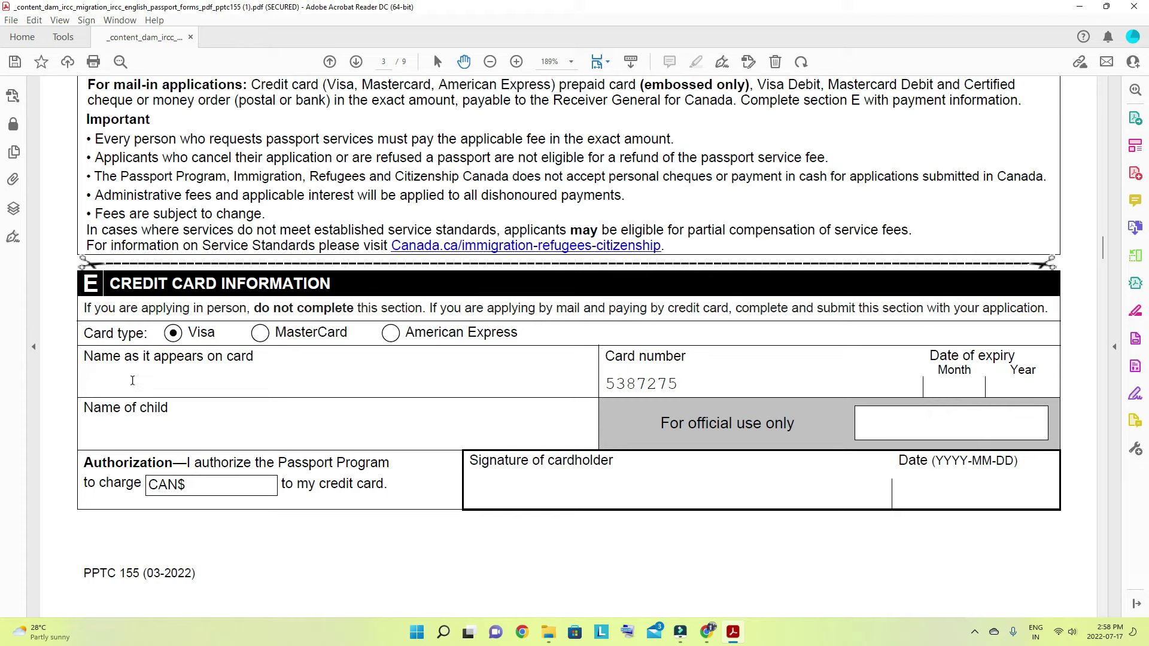
Step: Fill in the cardholder's name and the child's name in the credit card section
type("GD")
left_click(122, 439)
type("FGHD")
left_click(238, 526)
Step: Set the amount to charge to CAN$ 57.00 and check the cardholder signature line
left_click(221, 486)
type("15")
type("7")
left_click(534, 487)
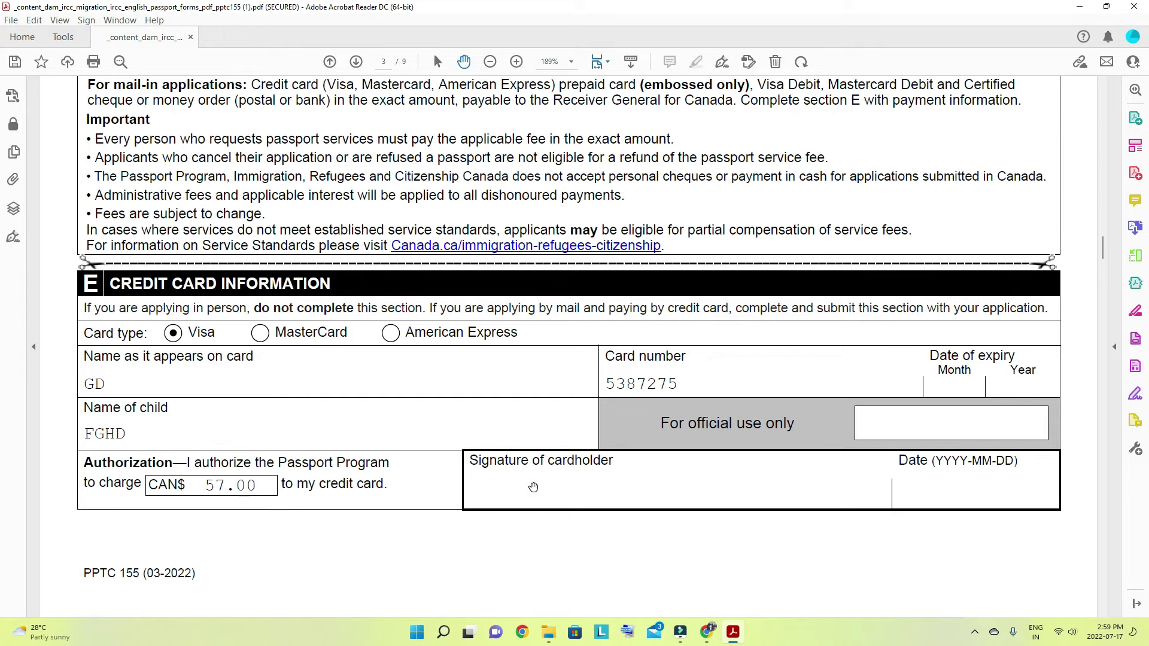
scroll(530, 489, "up", 1)
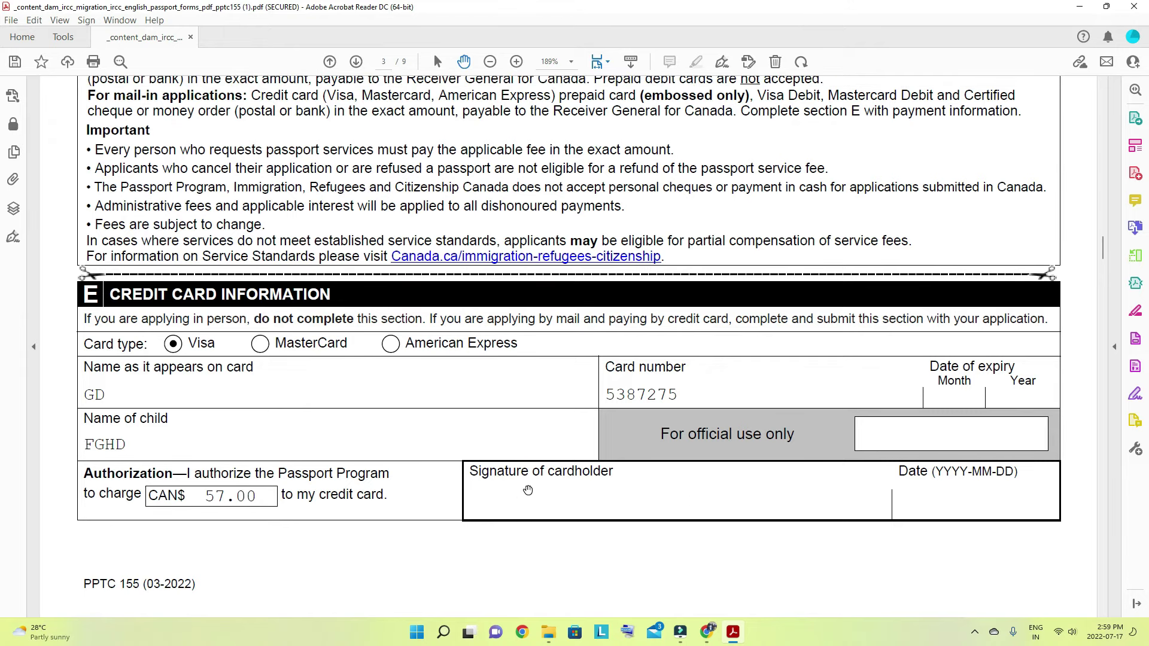
double_click(581, 472)
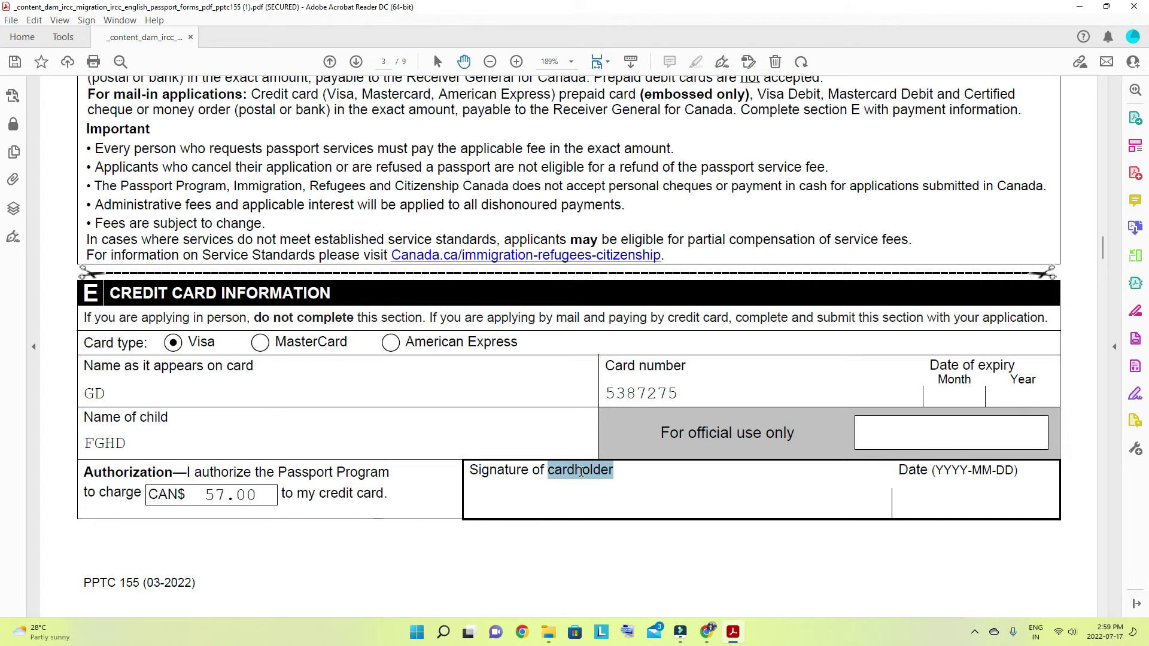
left_click(580, 472)
scroll(353, 383, "down", 5)
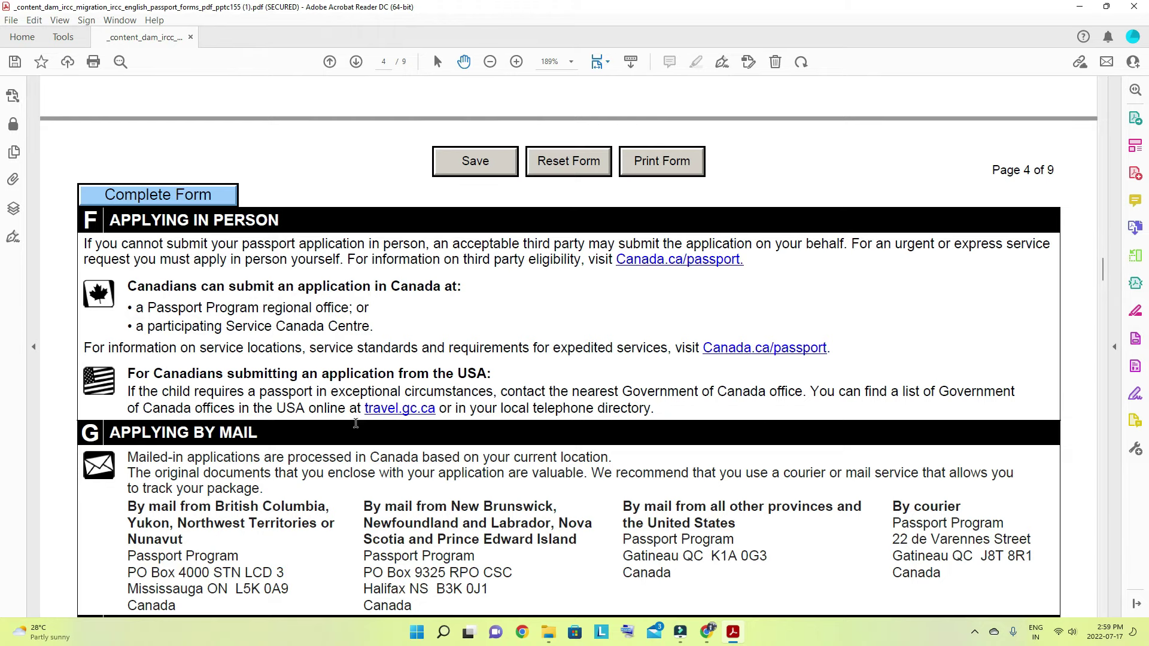
scroll(355, 423, "down", 3)
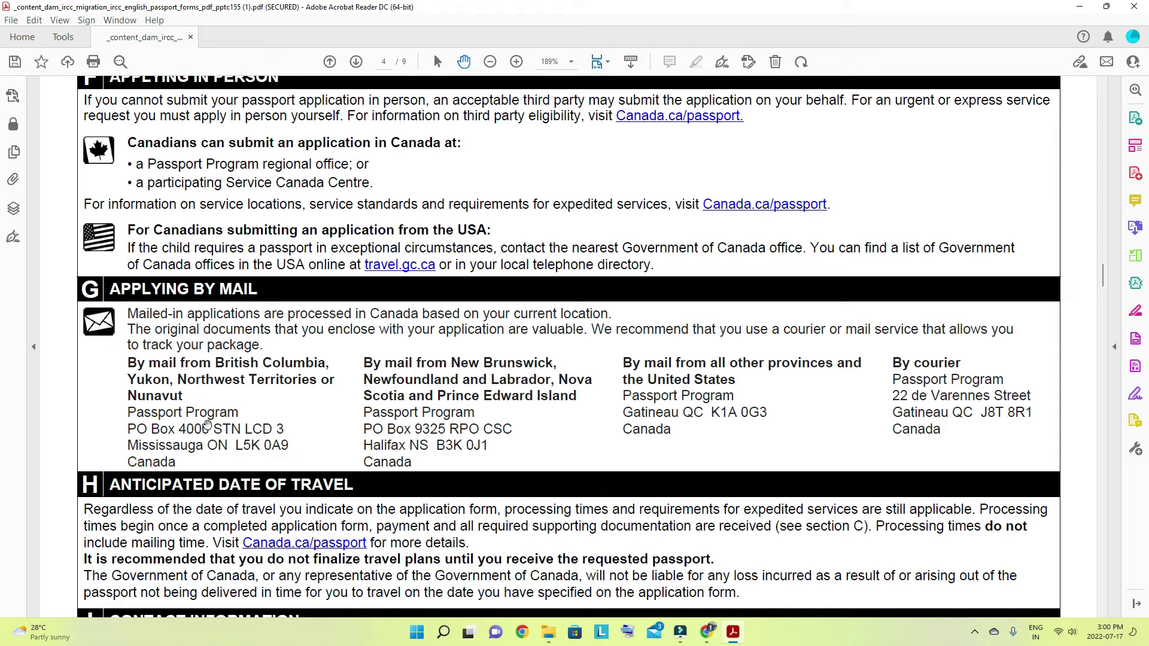
left_click_drag(128, 412, 292, 447)
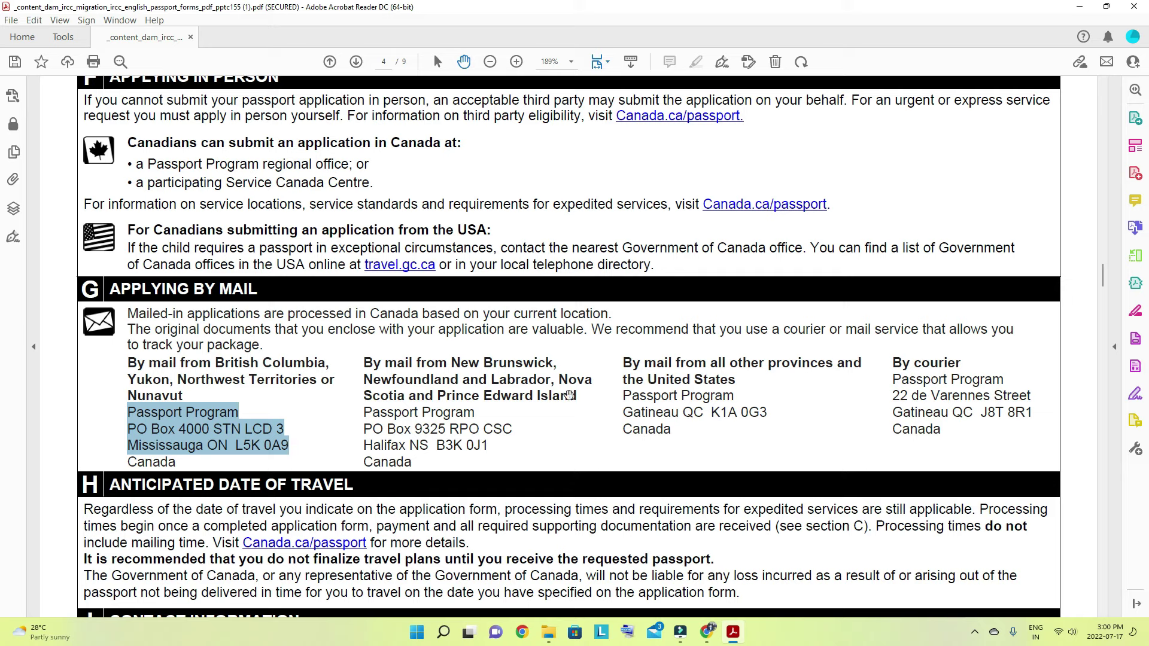
left_click(492, 400)
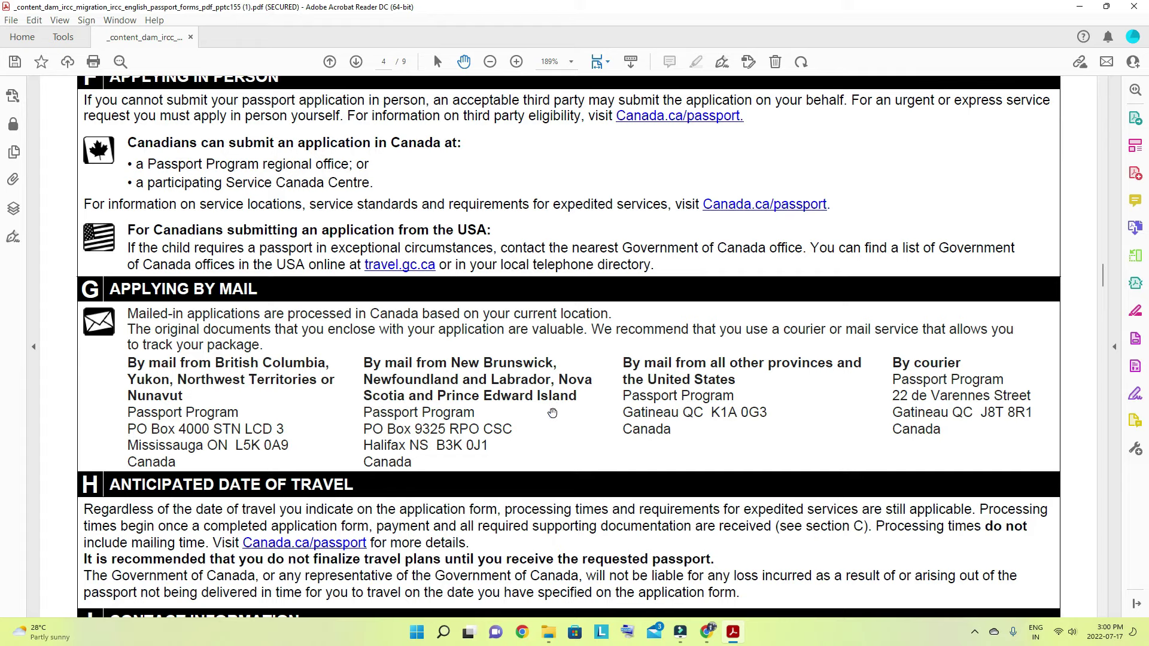
scroll(377, 364, "up", 1)
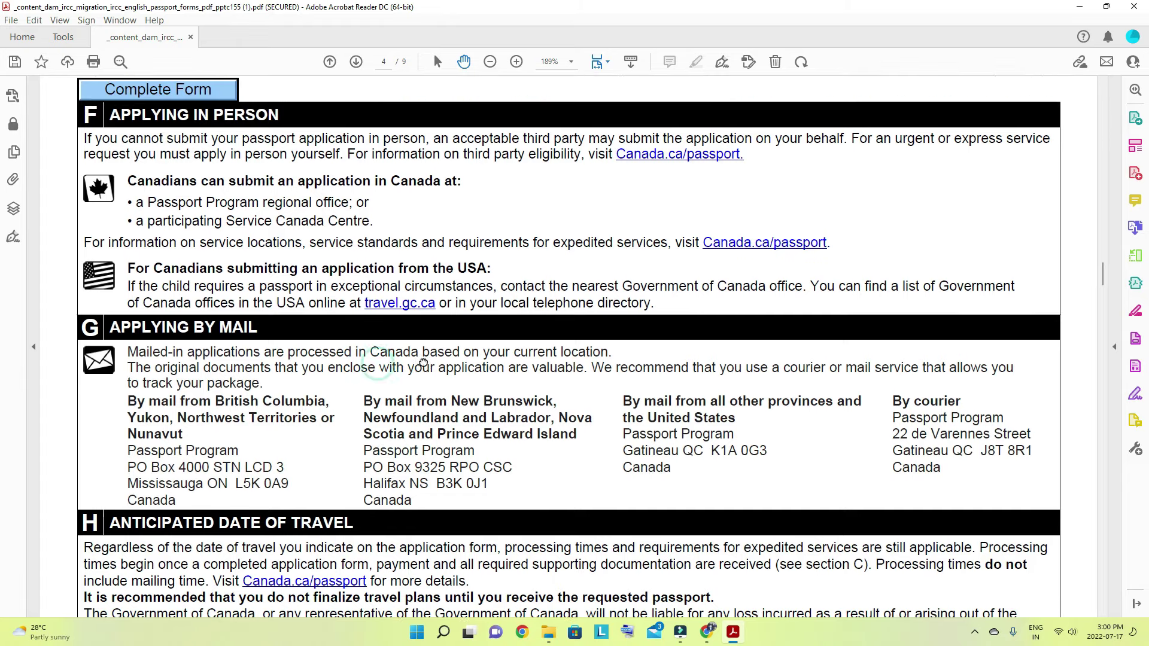
scroll(424, 363, "down", 2)
scroll(394, 366, "up", 1)
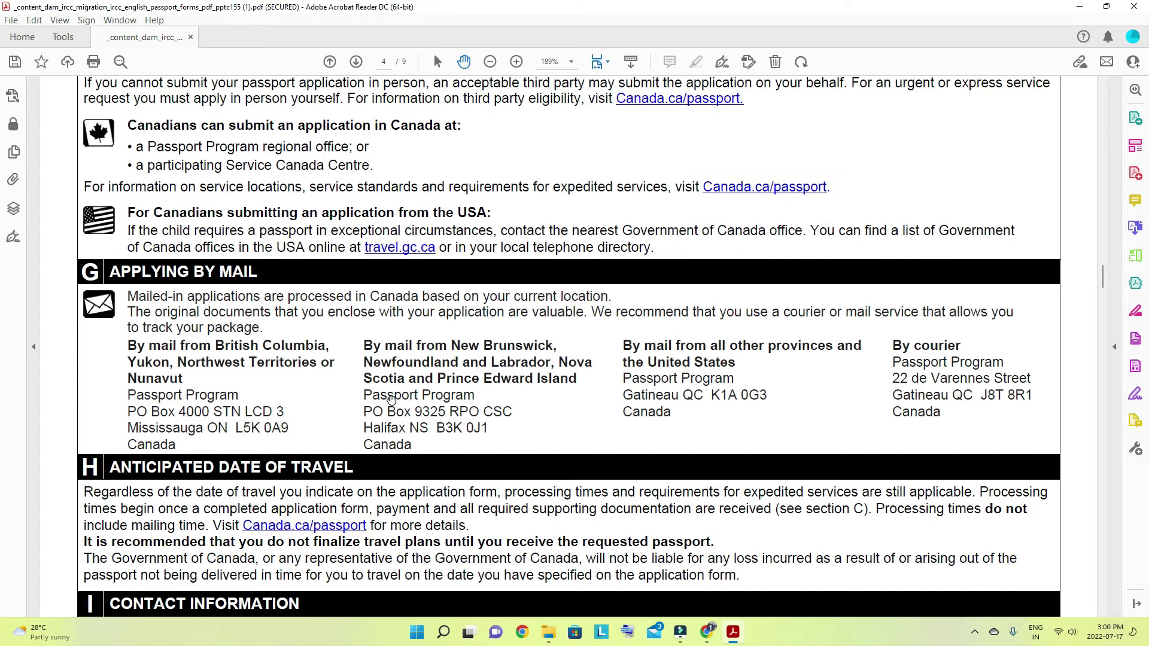
triple_click(407, 363)
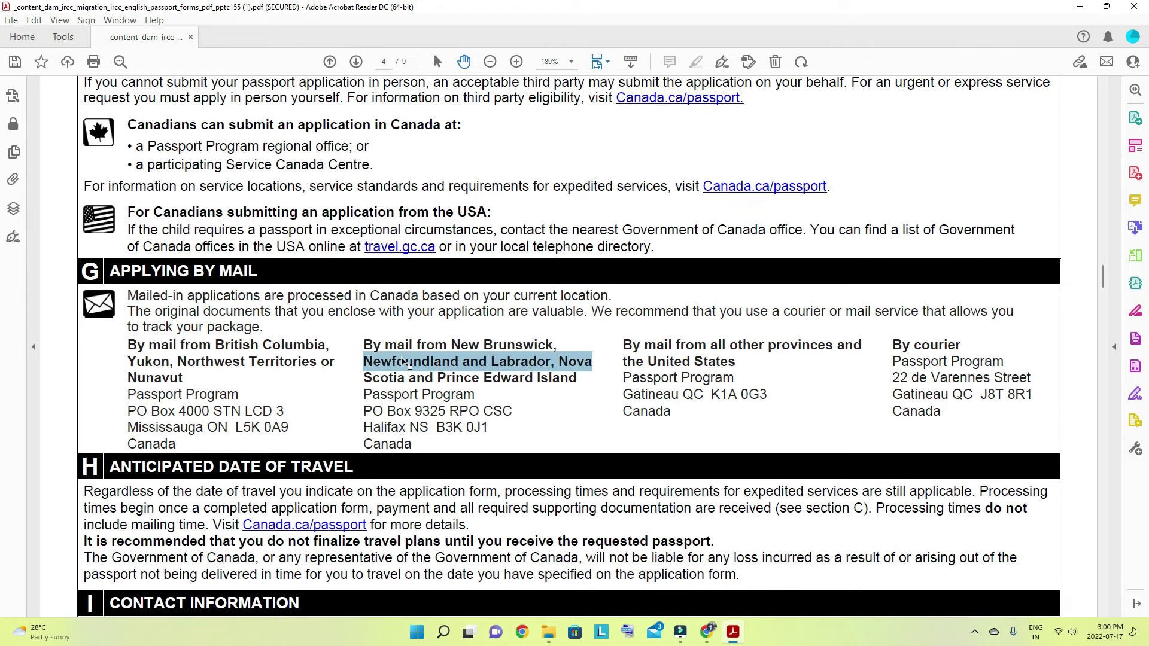
triple_click(391, 397)
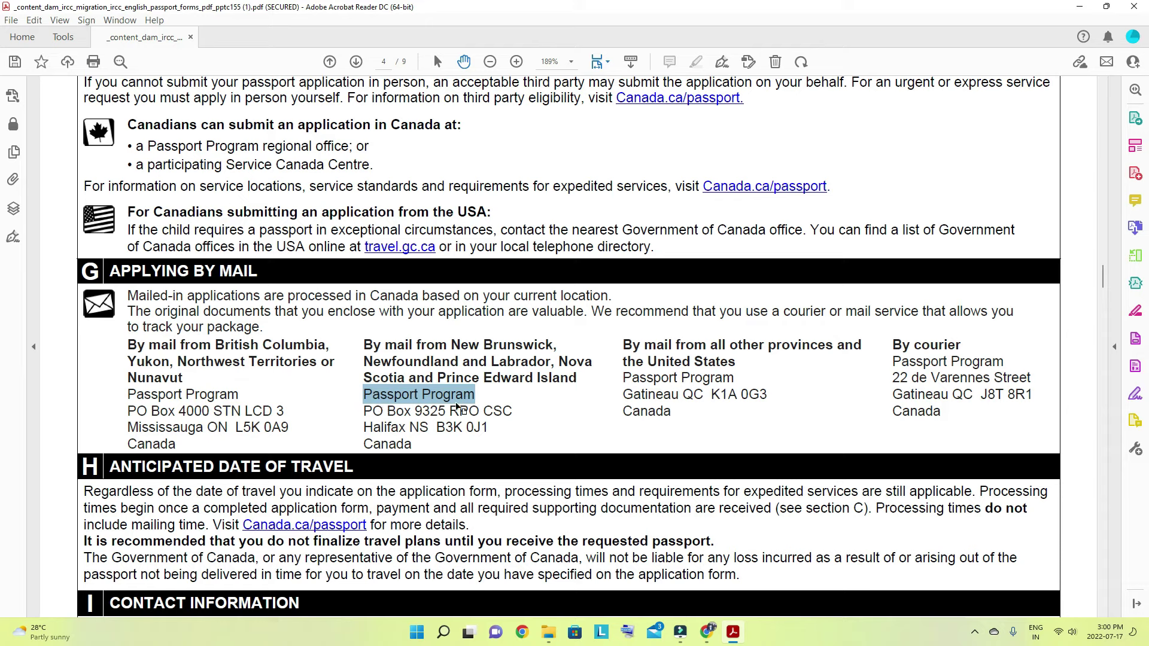
triple_click(641, 386)
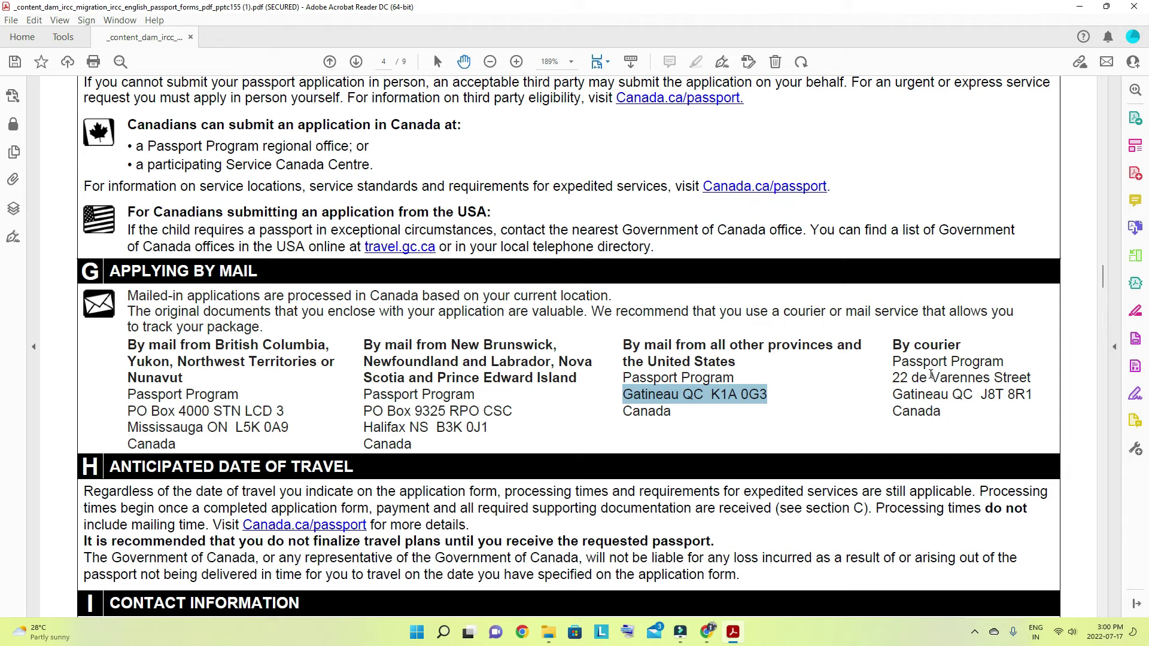
left_click(901, 362)
left_click_drag(902, 362, 1004, 395)
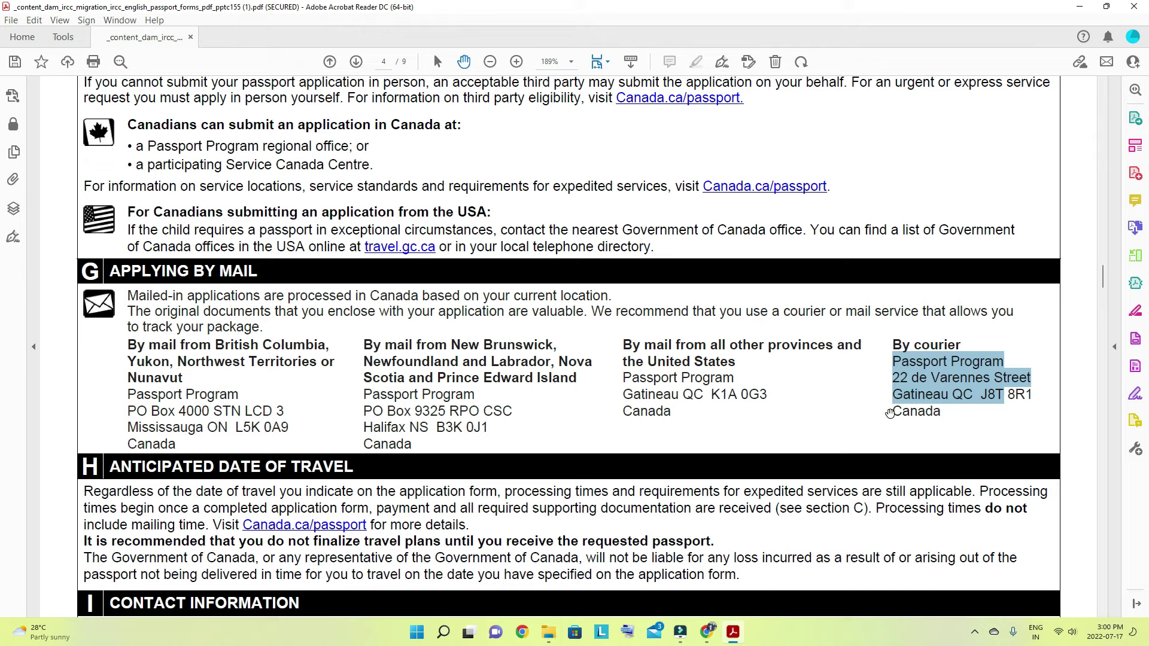
left_click(917, 424)
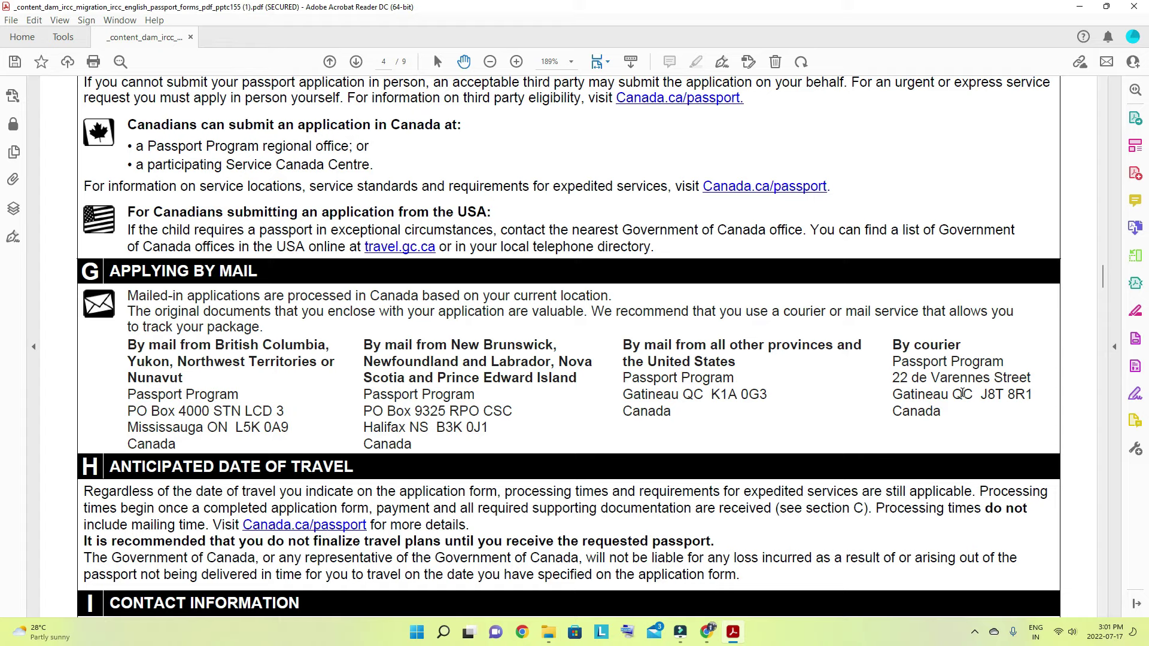
Step: Scroll down to page 7's section N guarantor instructions, then back up to its top
scroll(548, 402, "down", 20)
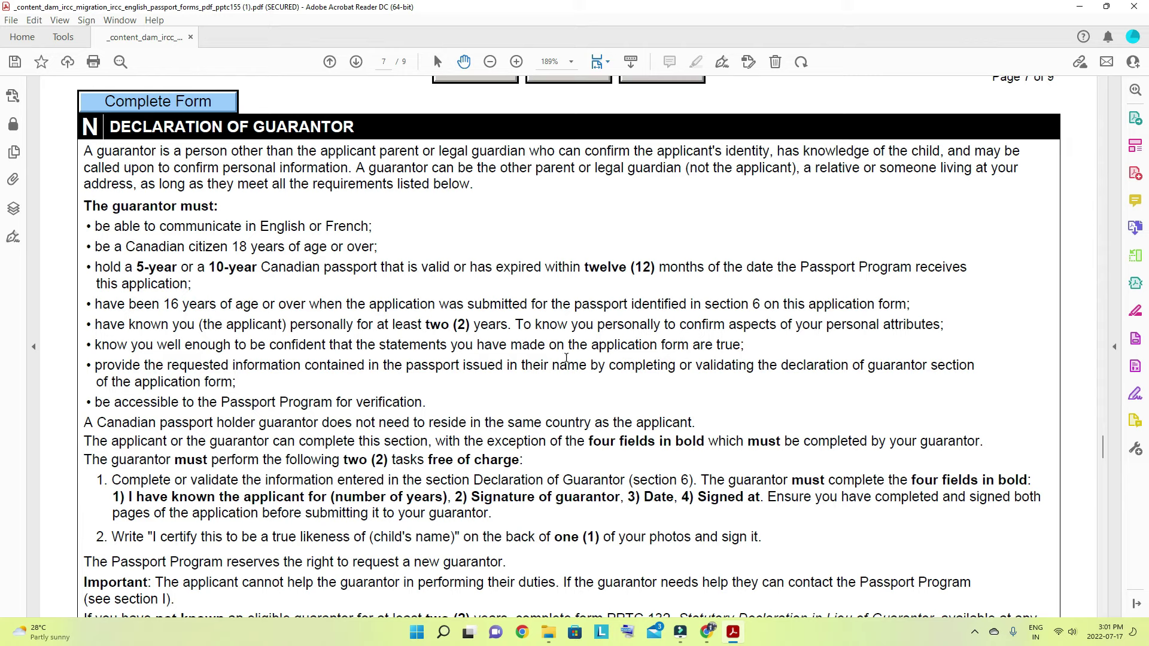
scroll(566, 357, "down", 5)
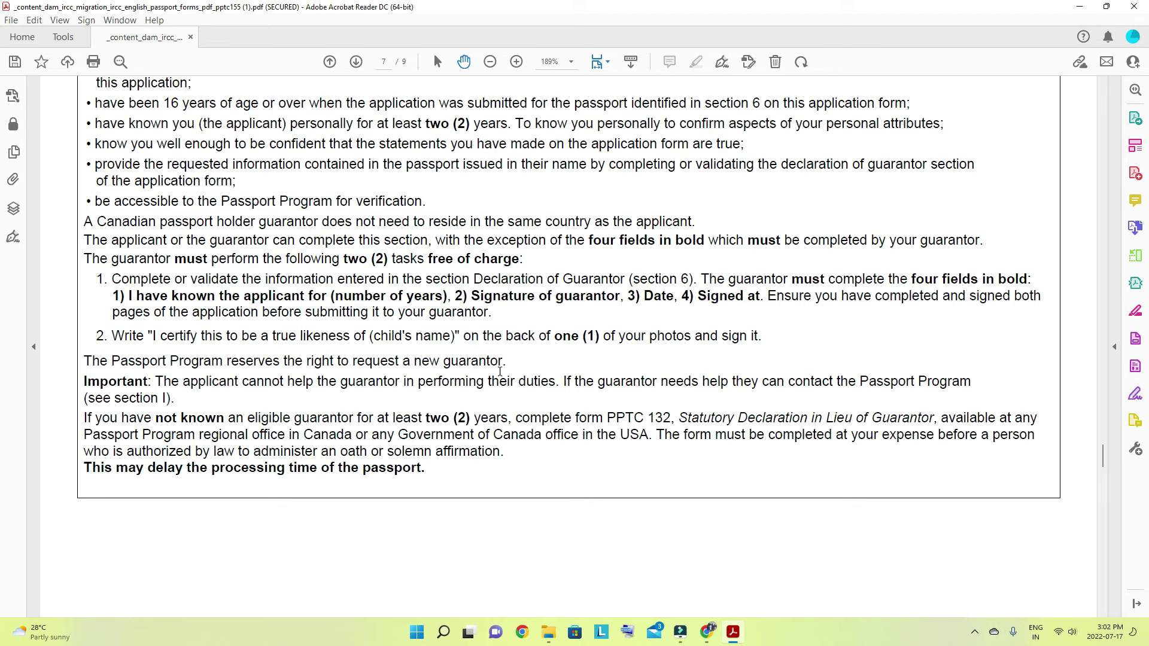
scroll(499, 372, "up", 3)
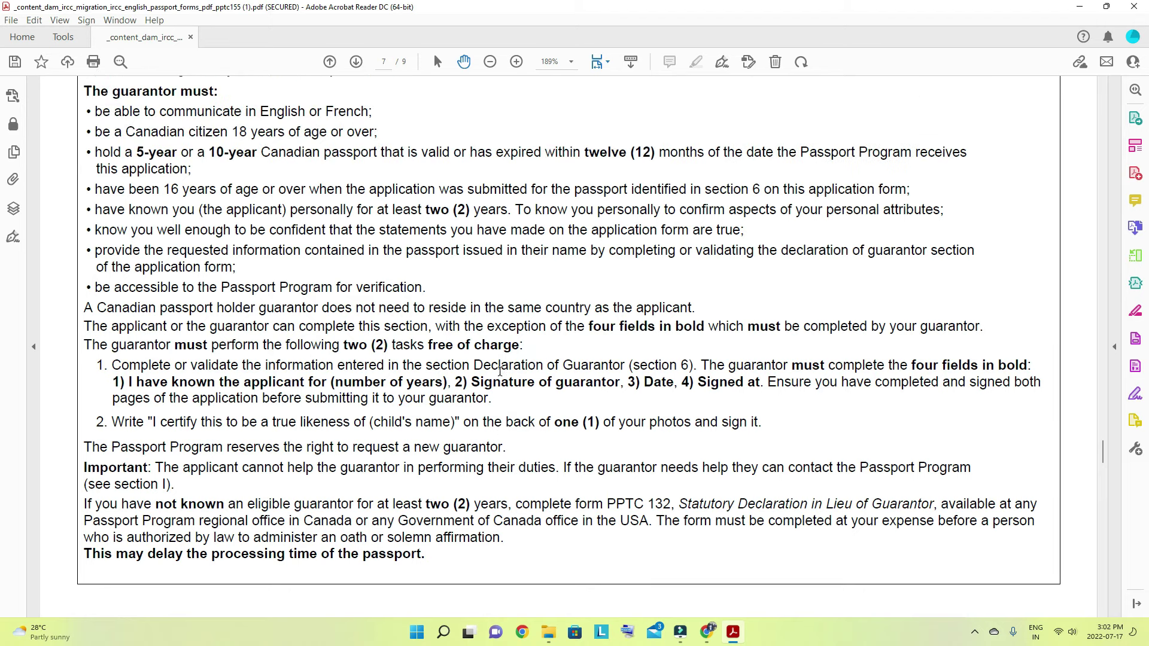
scroll(499, 371, "up", 7)
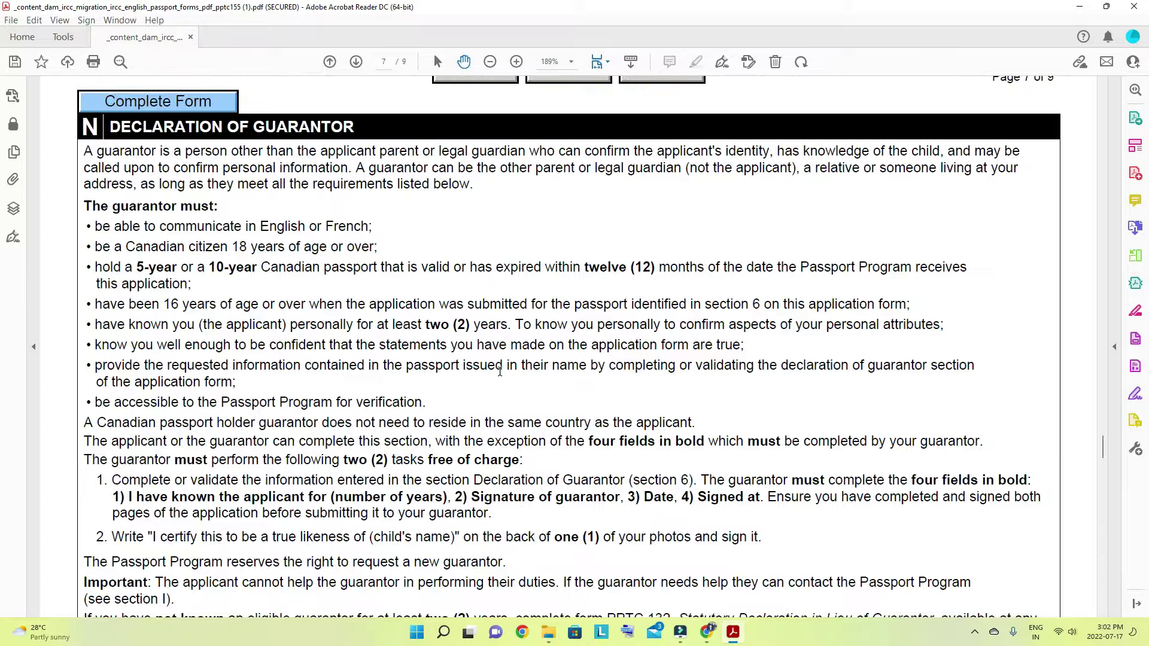
scroll(500, 372, "up", 14)
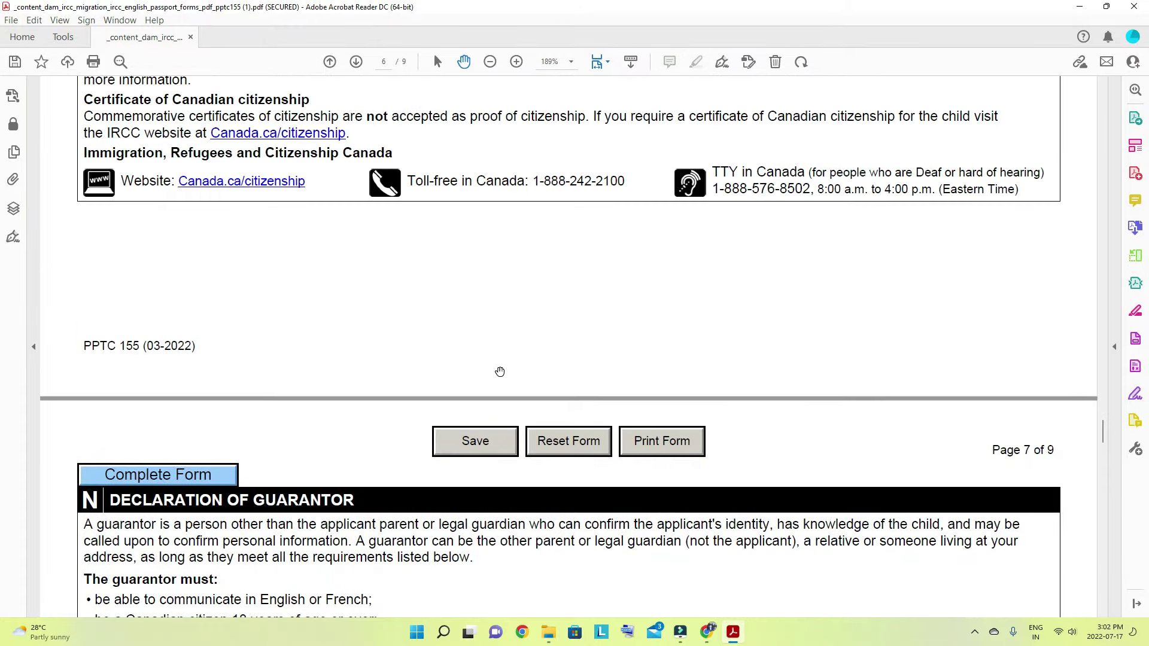
Step: Scroll down to page 8's section P Canadian passport photo instructions
scroll(500, 372, "up", 20)
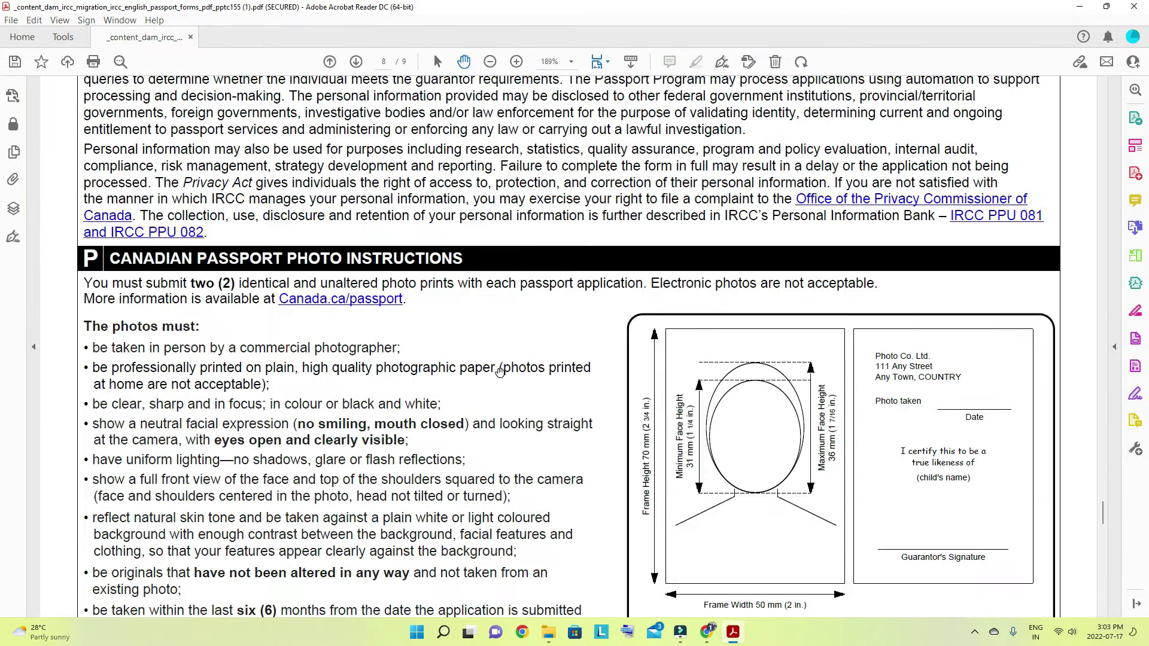
scroll(500, 372, "down", 4)
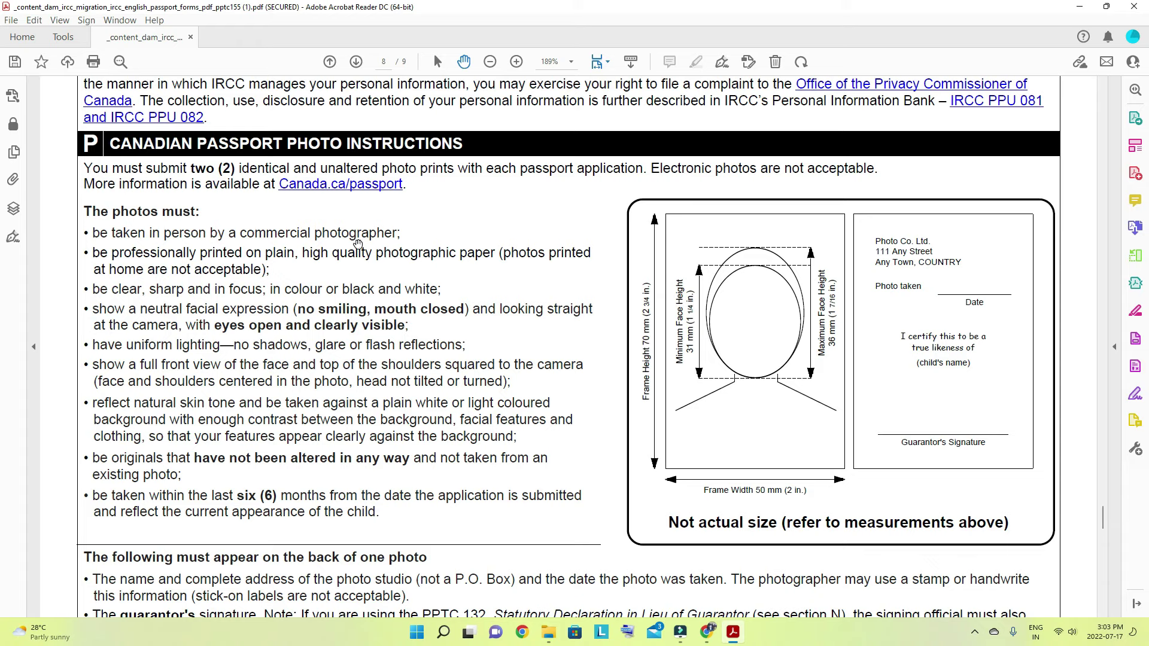
Step: Scroll to page 8's additional information, then jump back to page 1 with Home
scroll(386, 290, "down", 6)
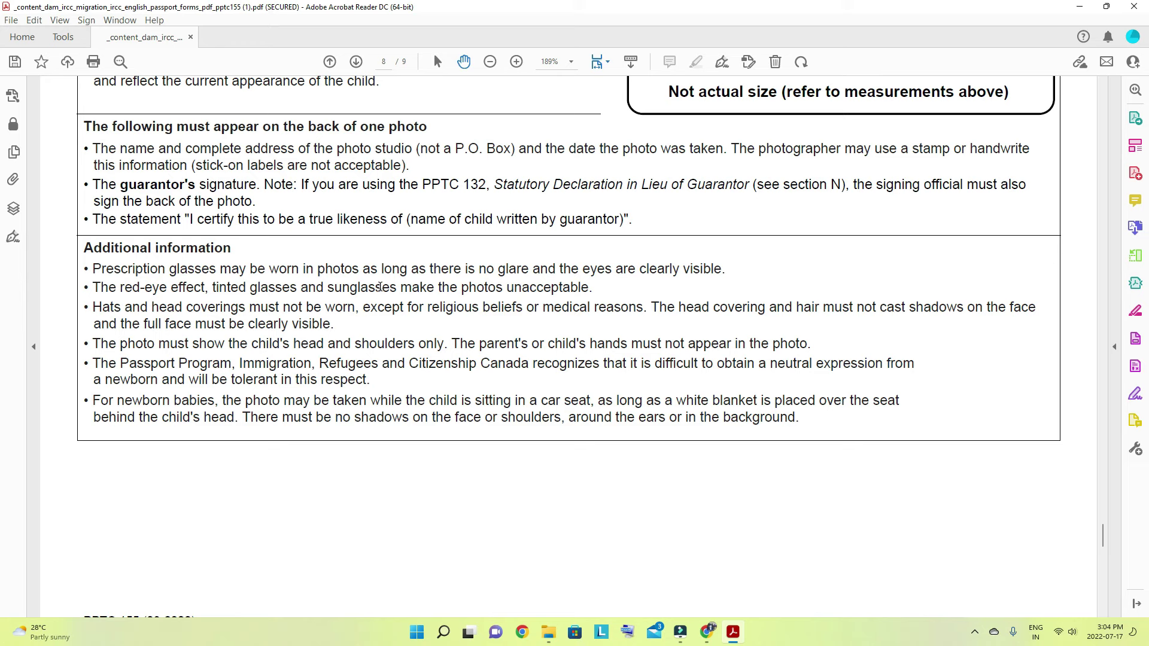
key("Home")
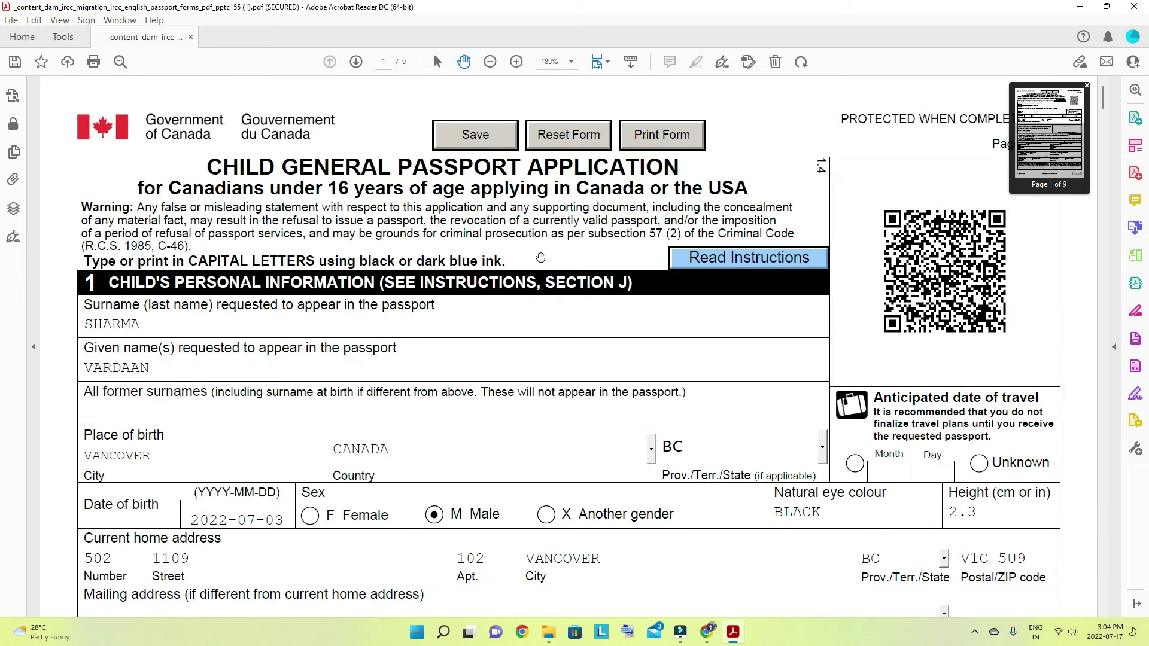